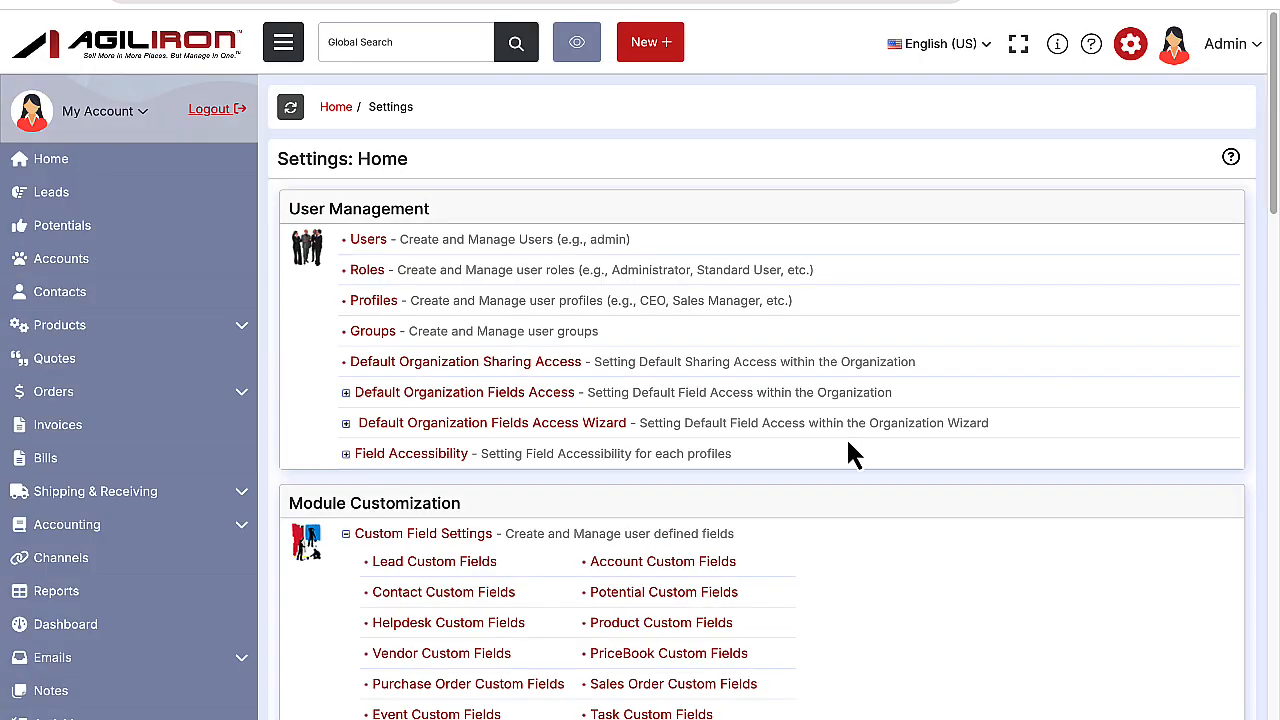
Open the sales channels settings and start a new channel of type eBay.
scroll(850, 453, "down", 15)
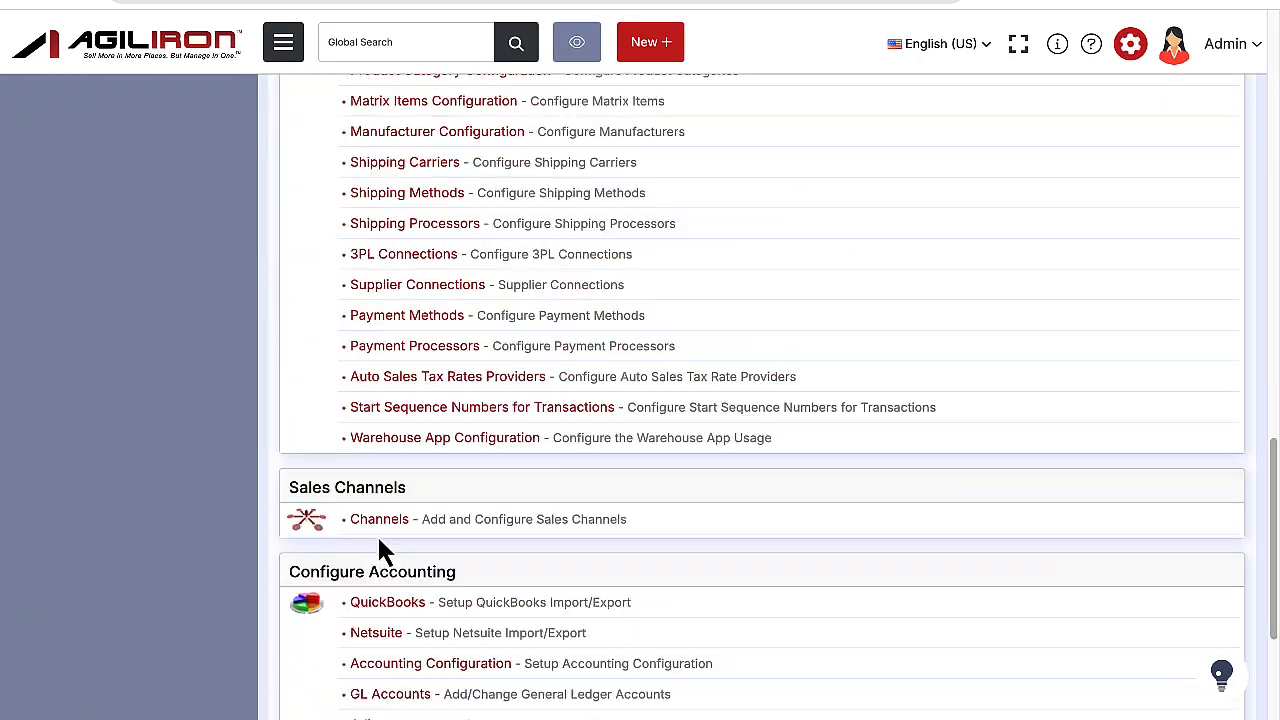
left_click(380, 537)
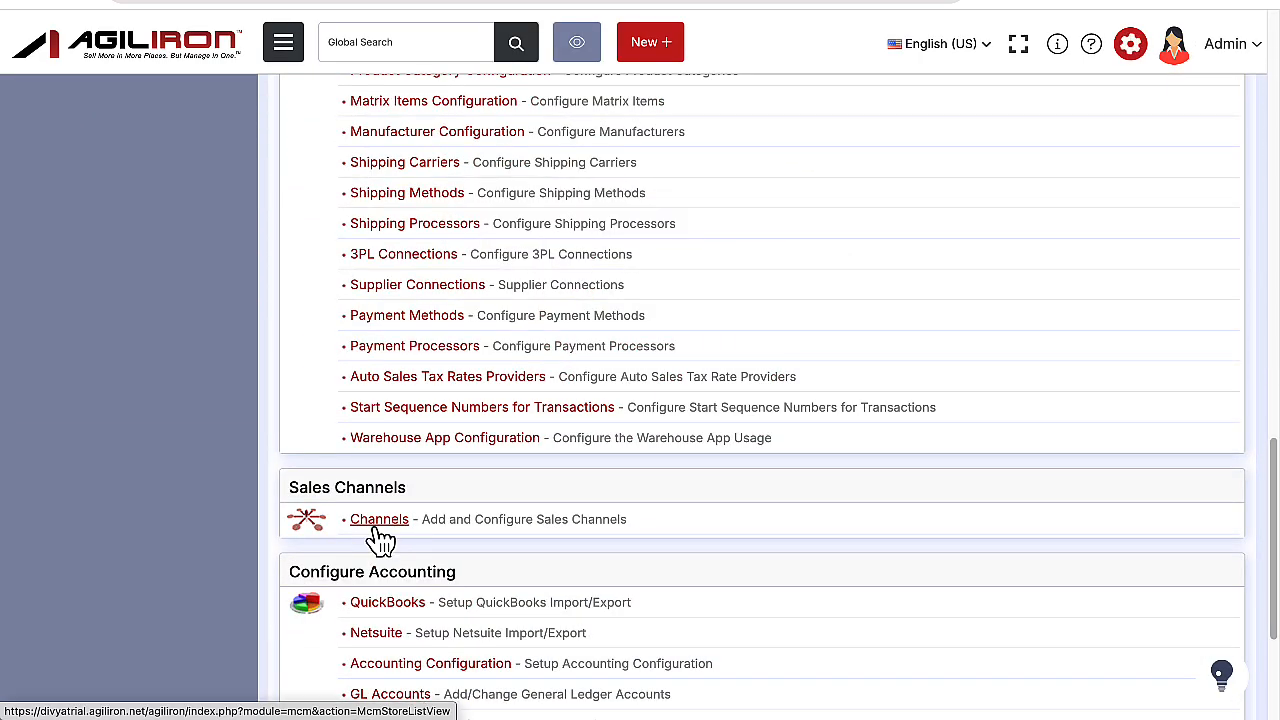
left_click(650, 208)
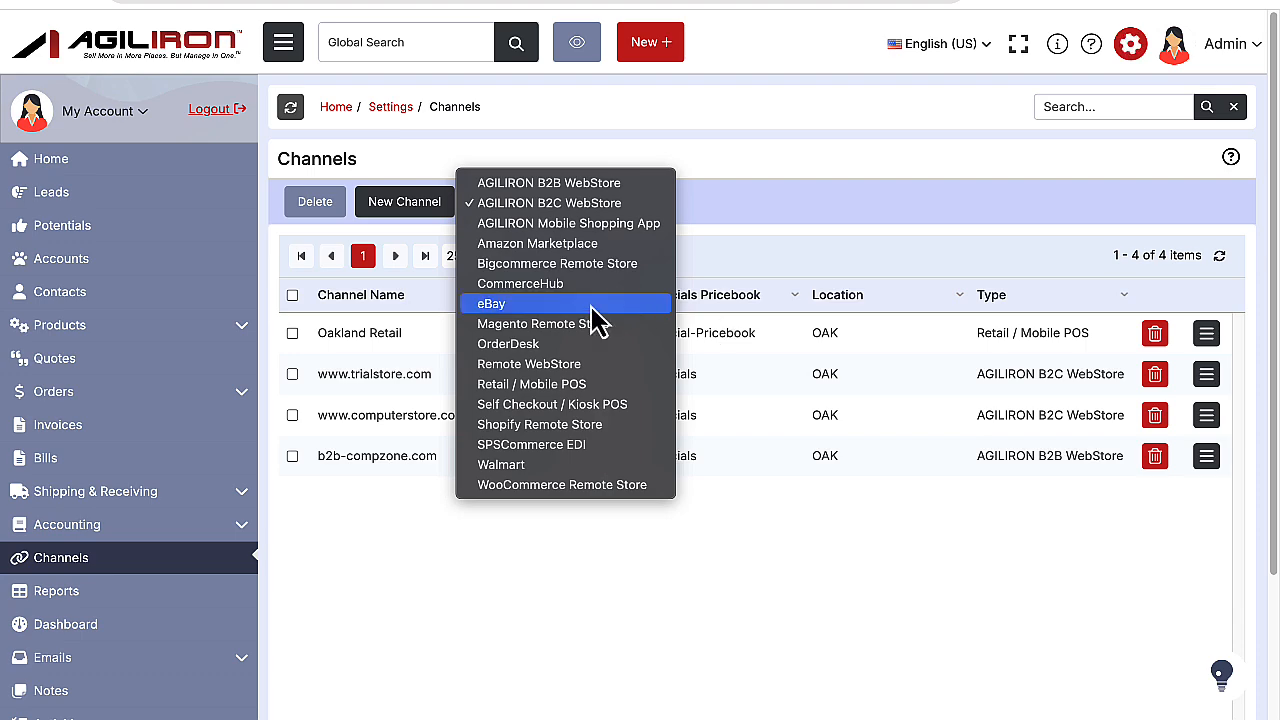
left_click(492, 304)
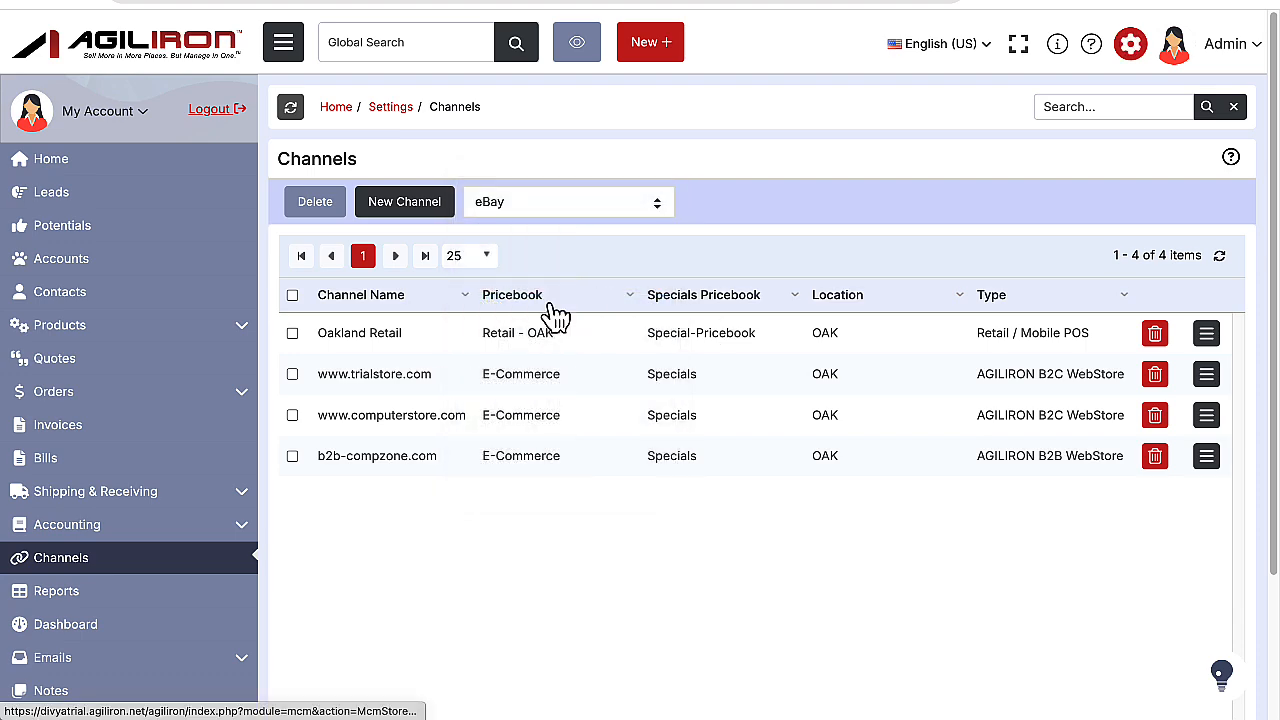
left_click(374, 203)
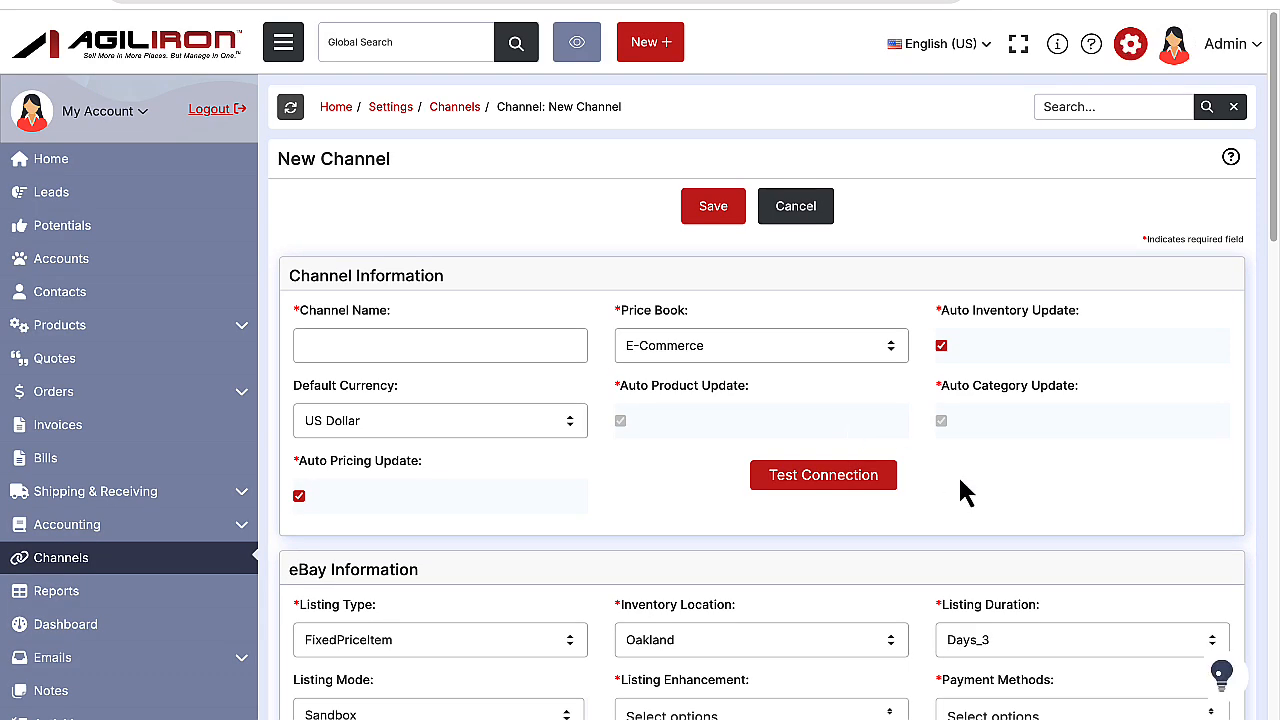
Examine the channel, eBay and shipping information fields of the new channel form.
scroll(960, 480, "down", 3)
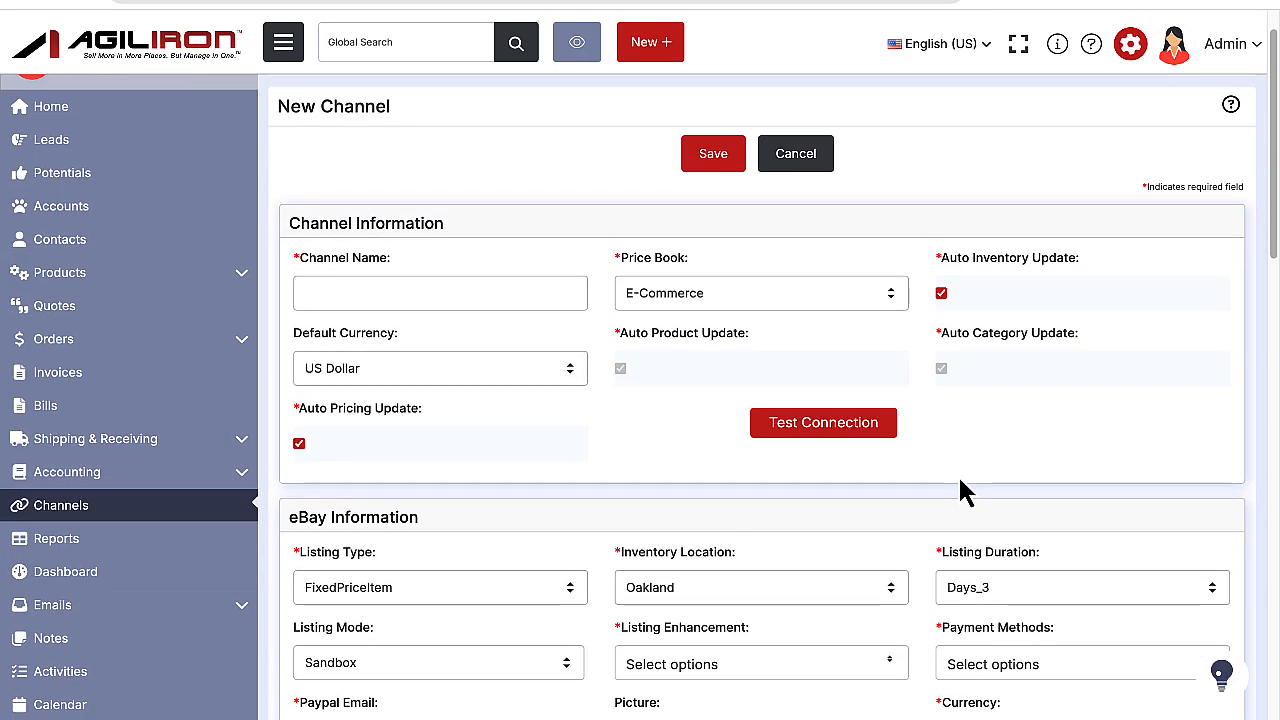
scroll(958, 474, "down", 4)
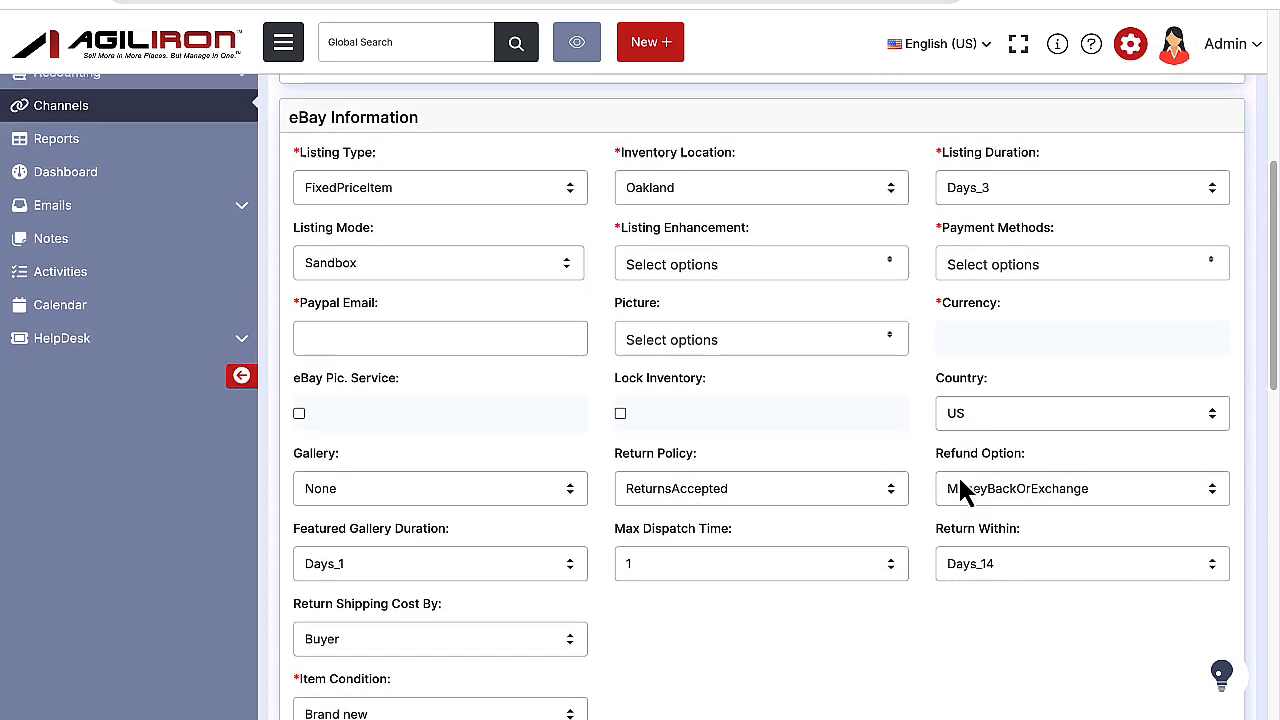
scroll(962, 480, "down", 6)
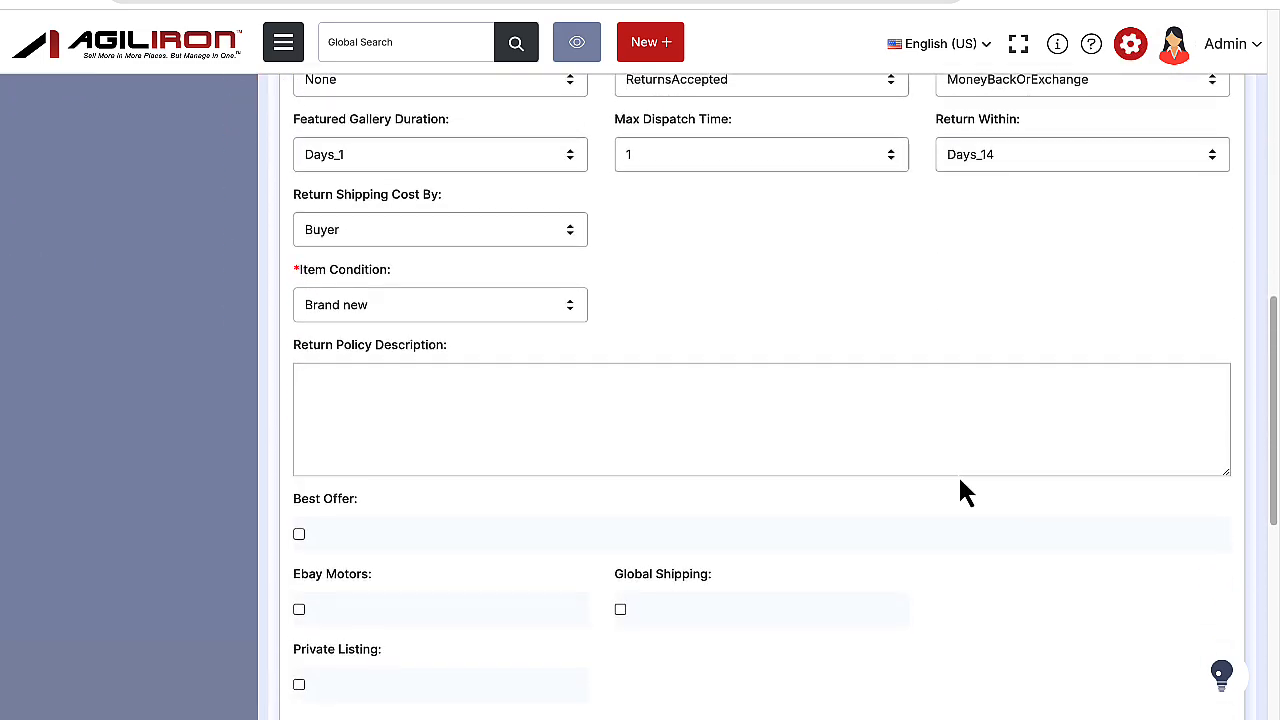
scroll(958, 488, "down", 4)
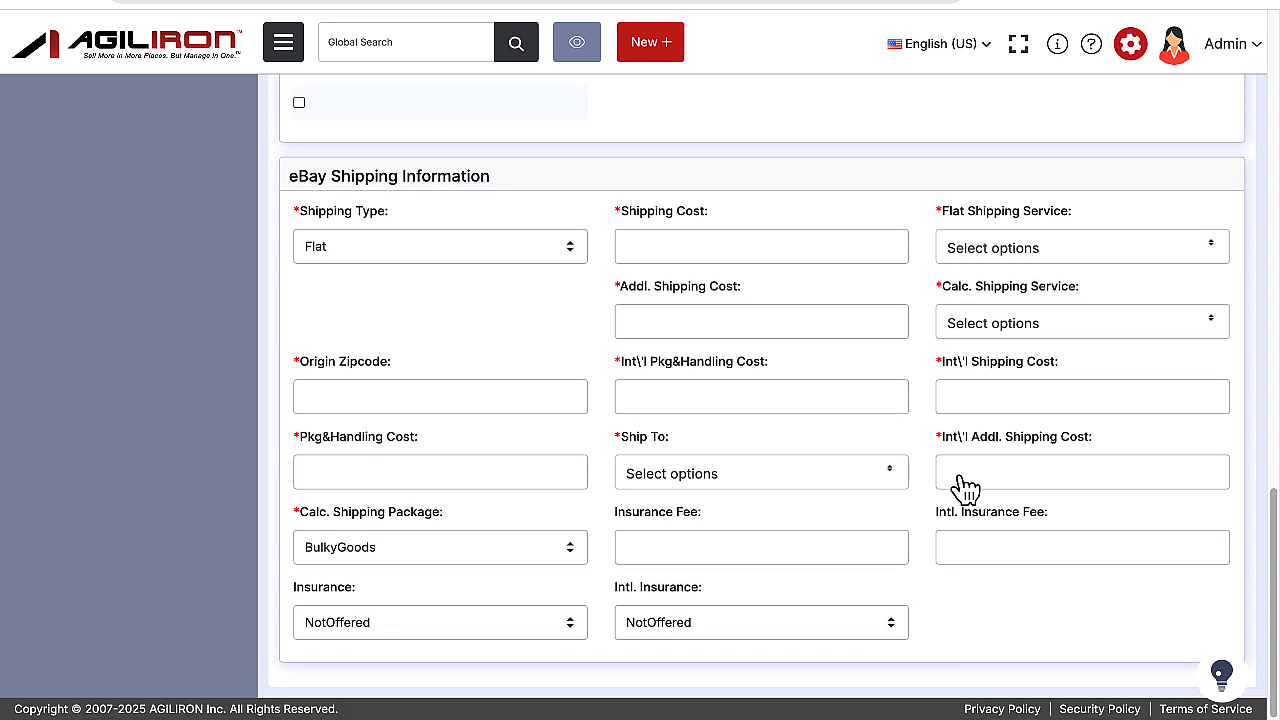
scroll(965, 488, "up", 6)
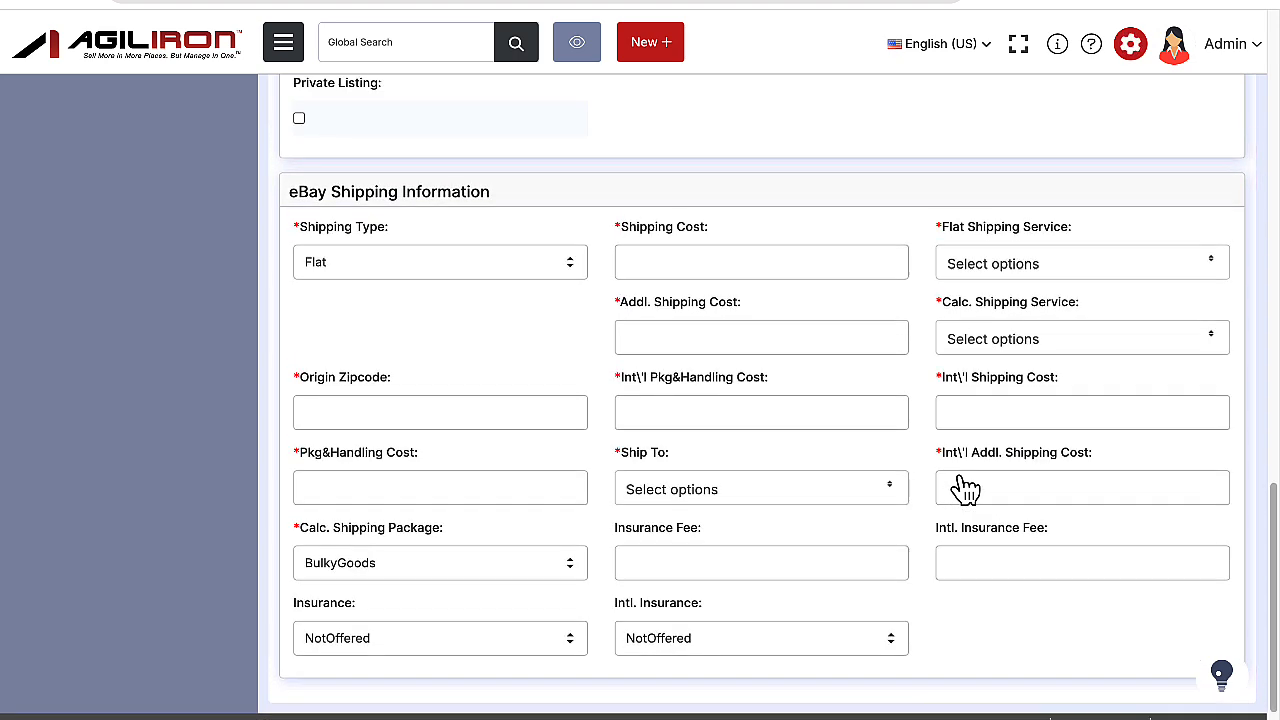
scroll(959, 478, "up", 8)
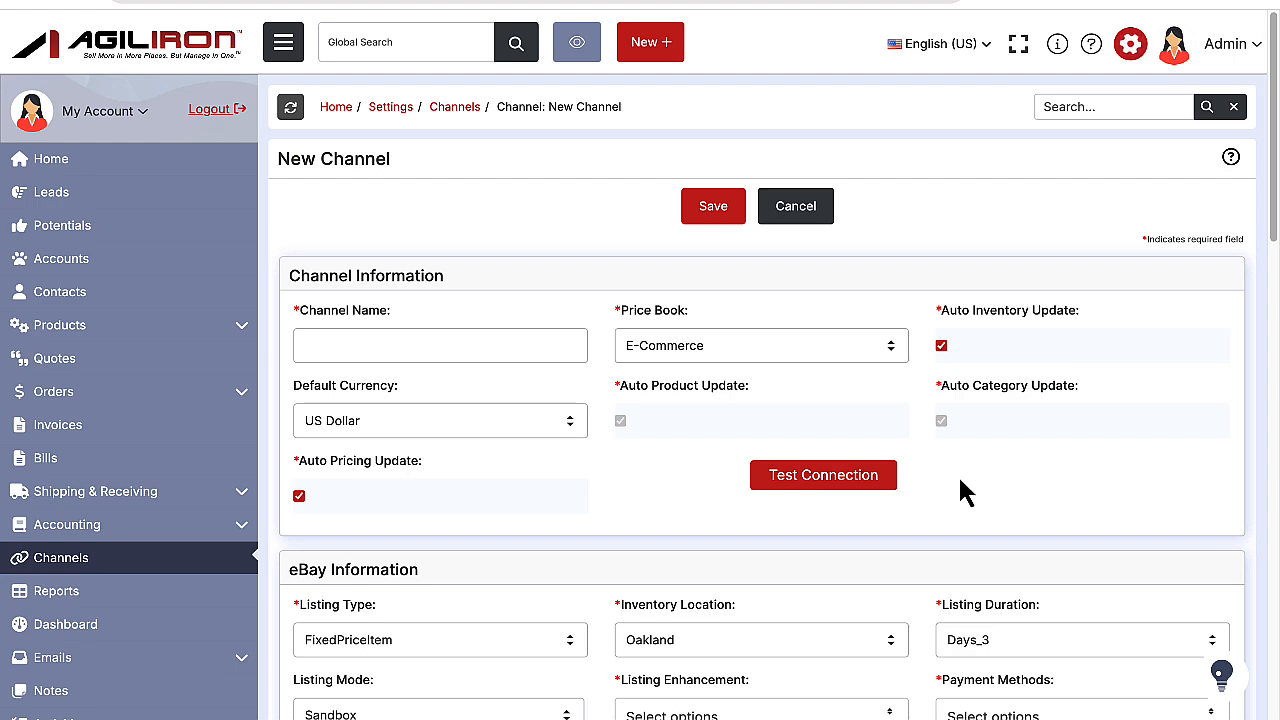
scroll(960, 478, "down", 1)
scroll(960, 480, "up", 1)
Name the channel eBay, select a payment method for it and save the new channel.
type("eBay")
scroll(1050, 512, "down", 1)
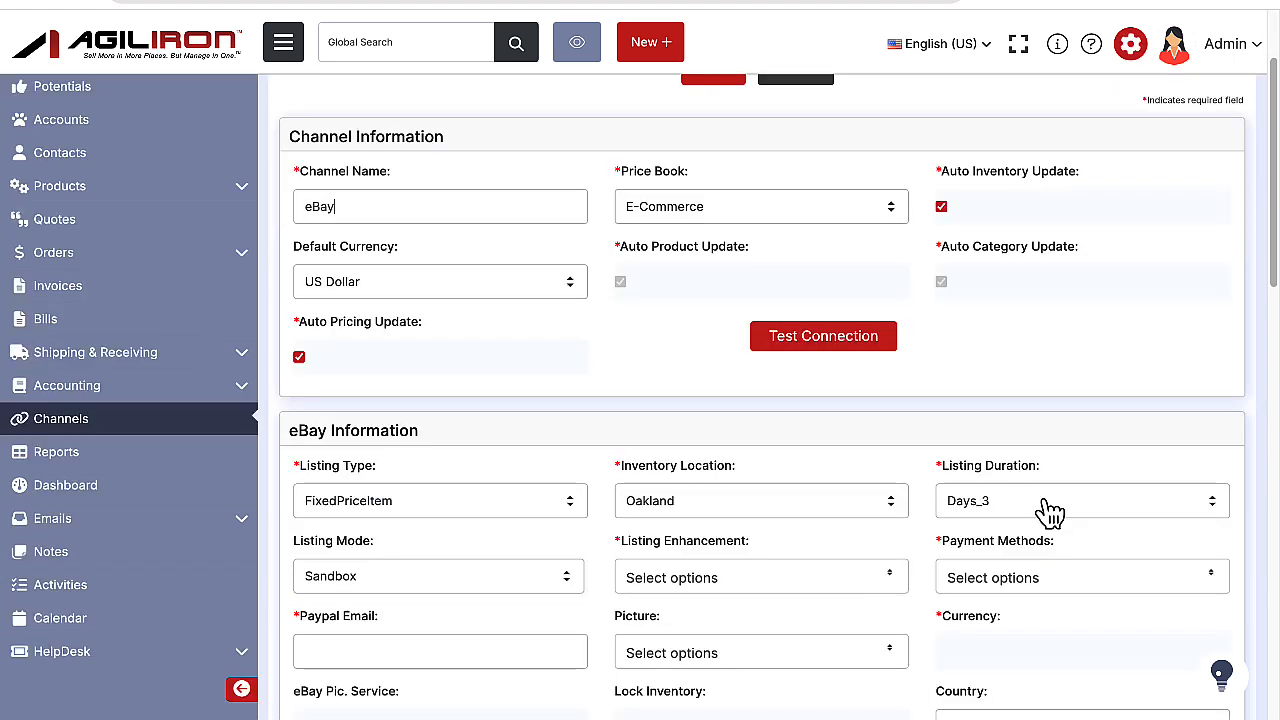
scroll(1050, 512, "down", 1)
left_click(1154, 519)
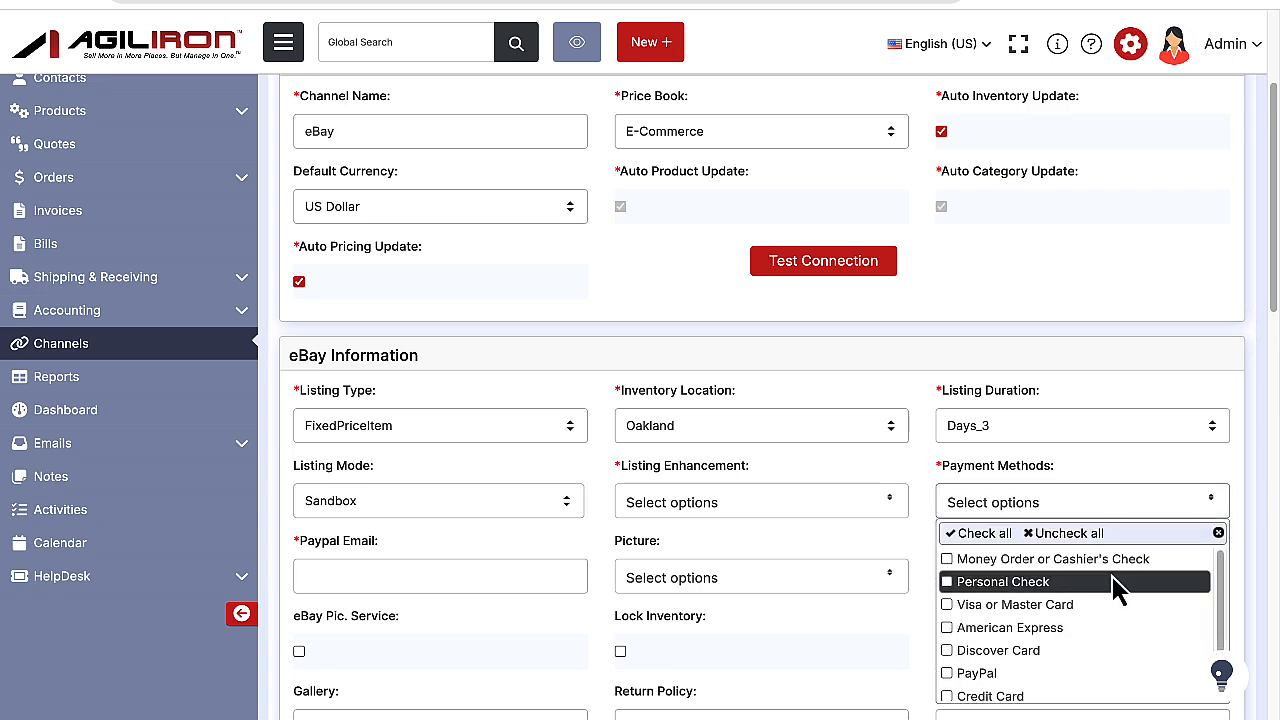
scroll(1114, 582, "up", 1)
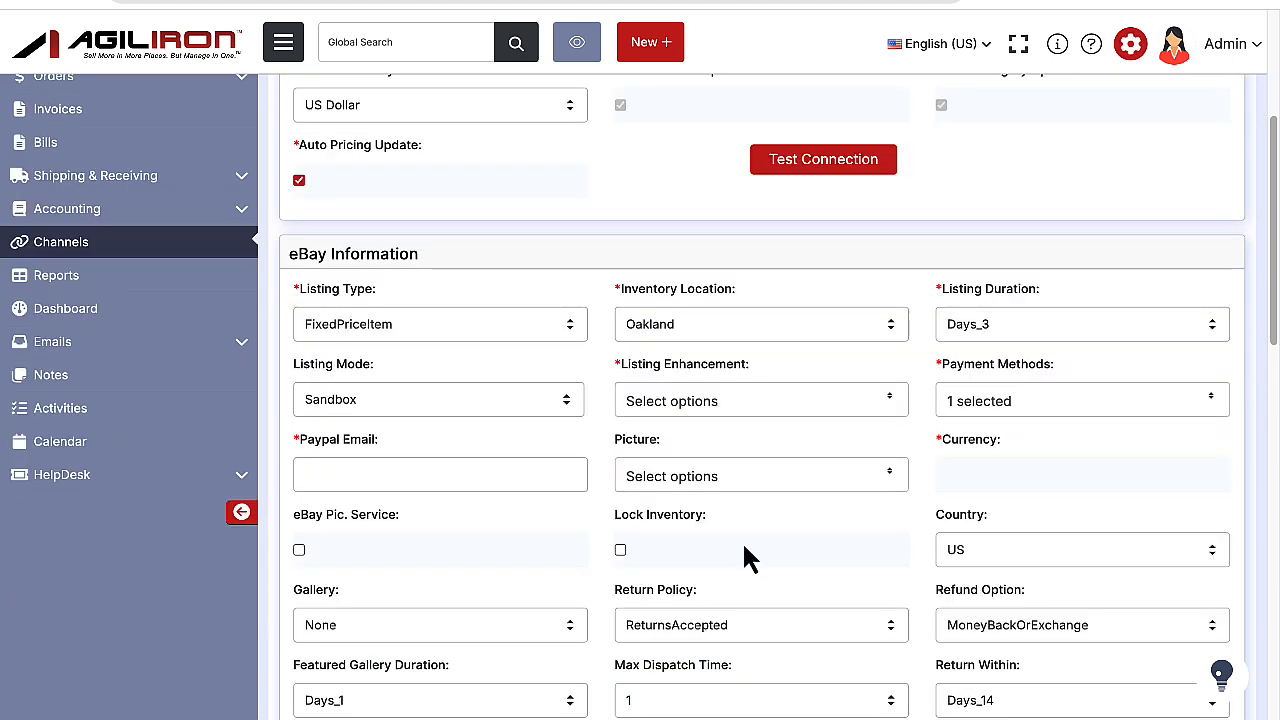
scroll(980, 463, "up", 3)
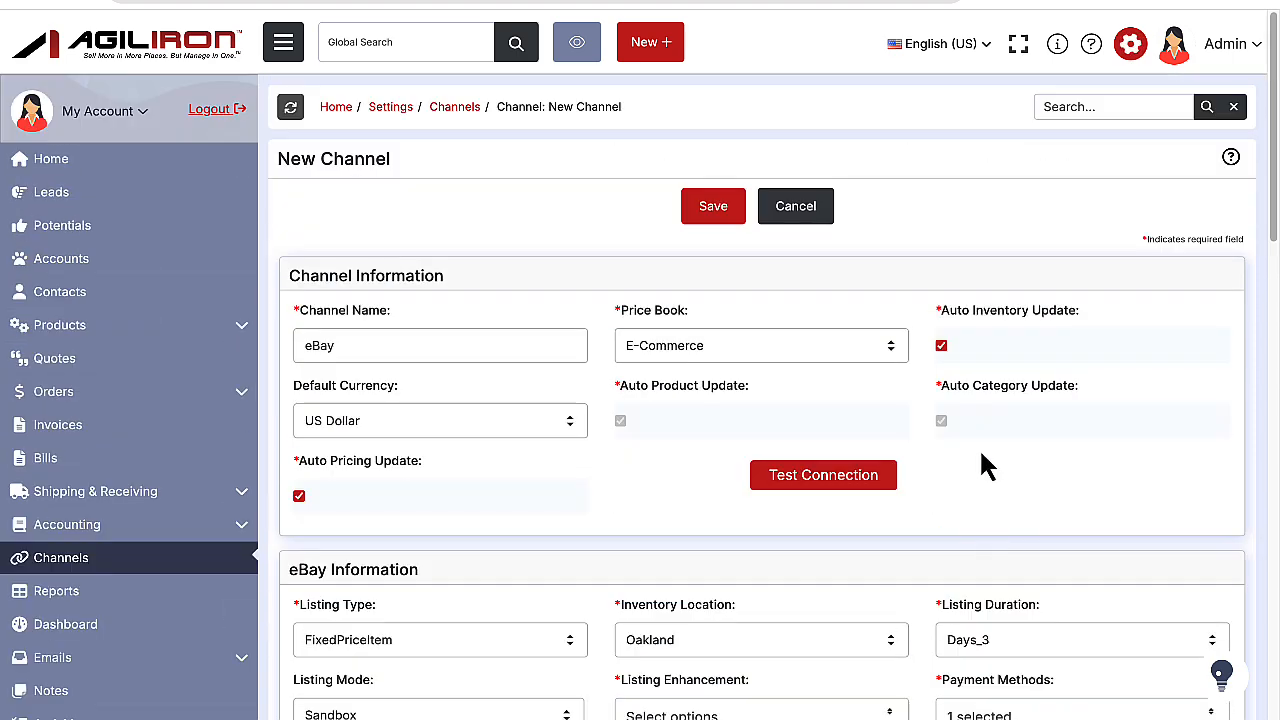
left_click(729, 222)
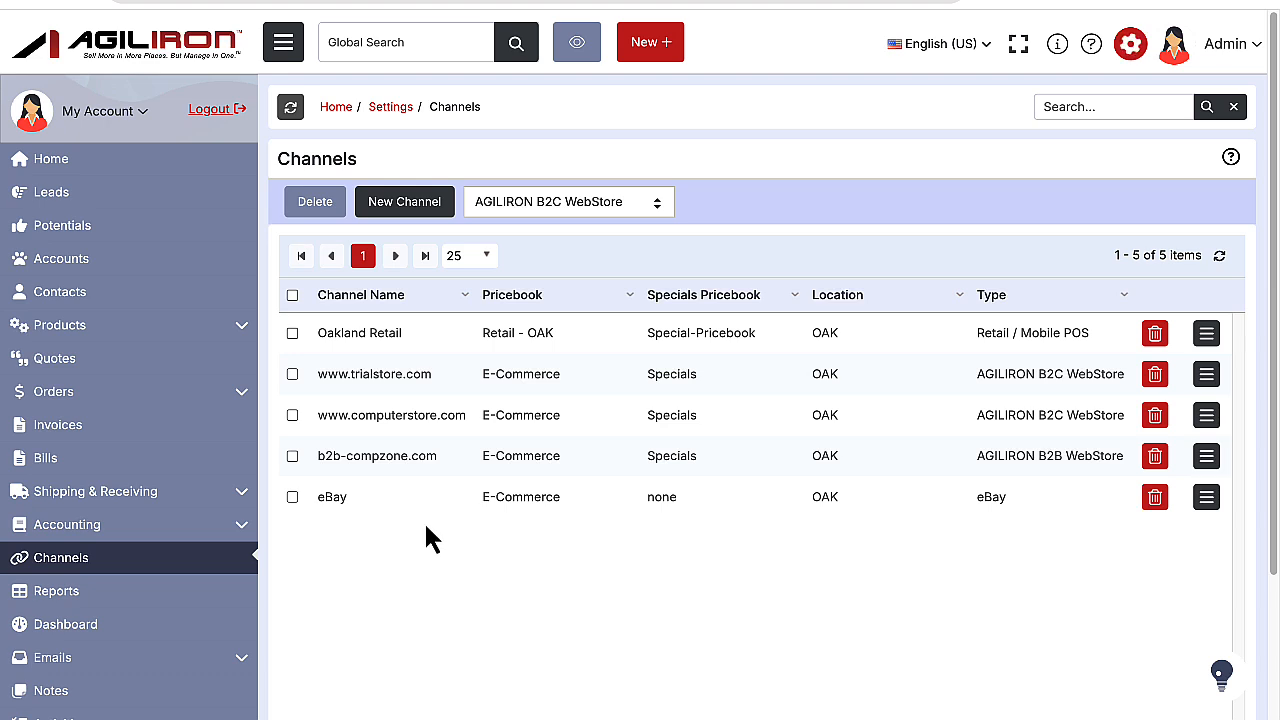
Switch to the Agiliron Learning Center and read the eBay Integration guide on connecting eBay to Agiliron.
scroll(895, 625, "down", 1)
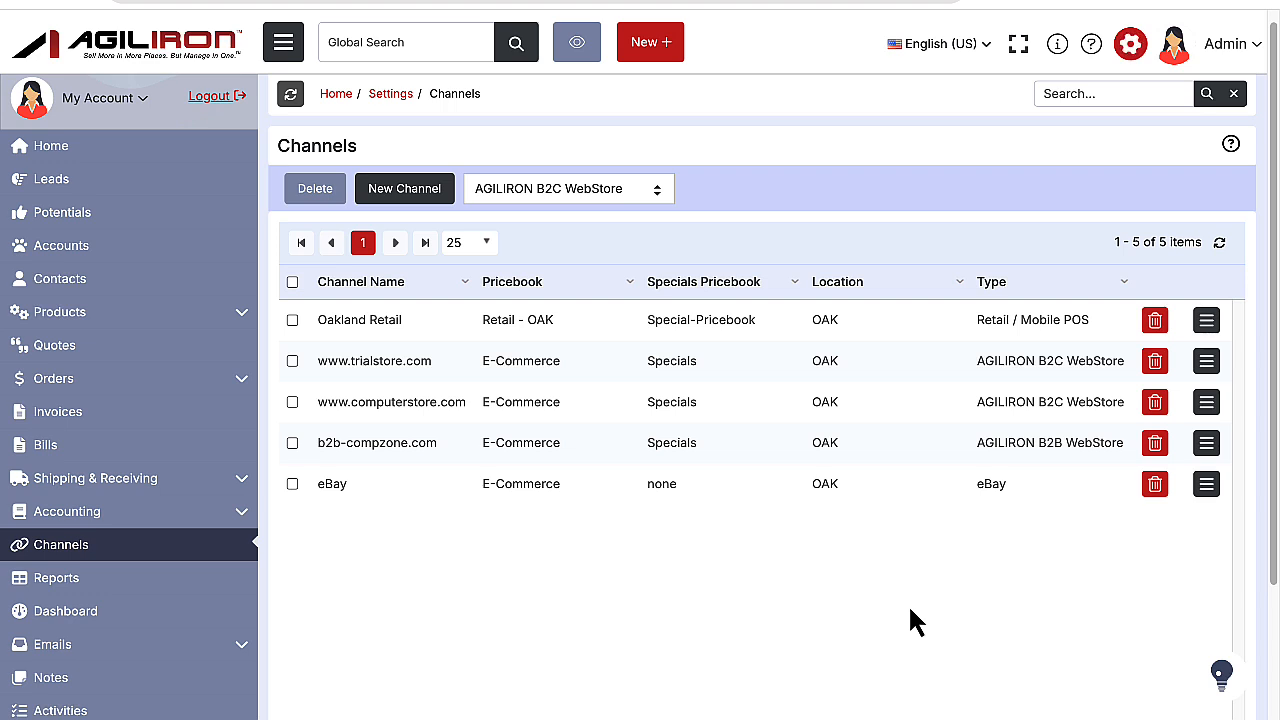
scroll(915, 550, "up", 1)
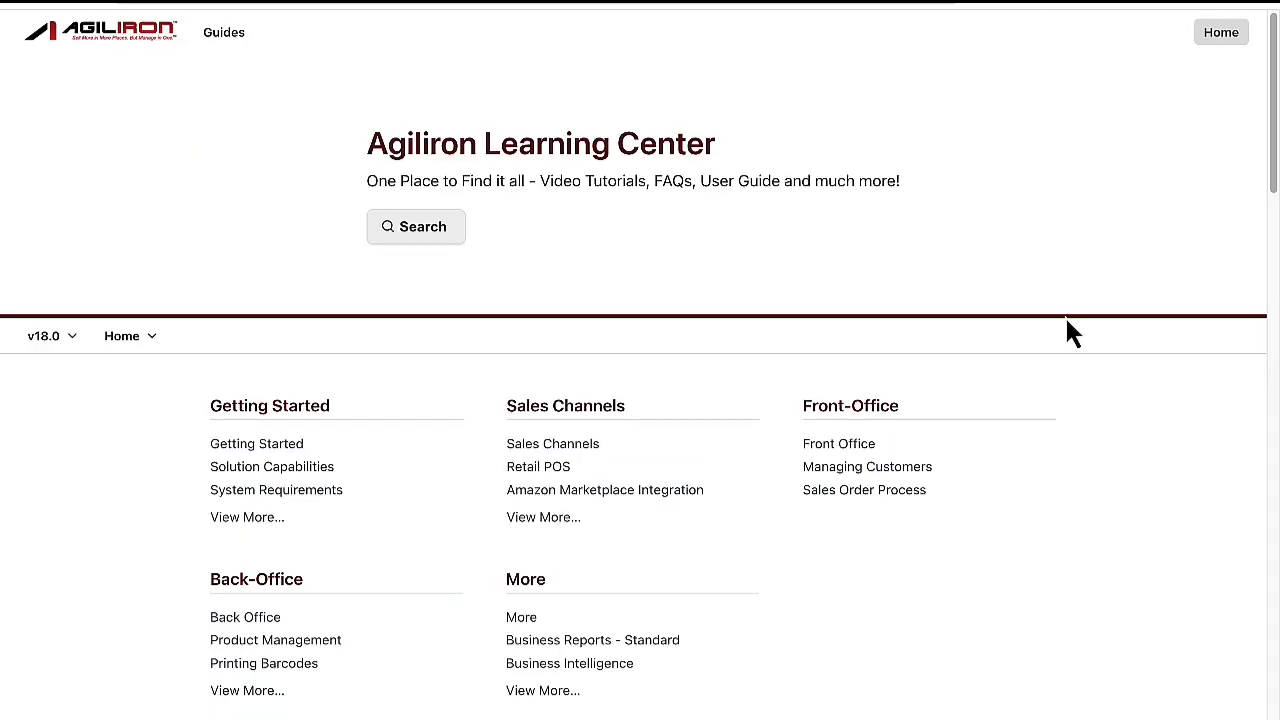
left_click(551, 520)
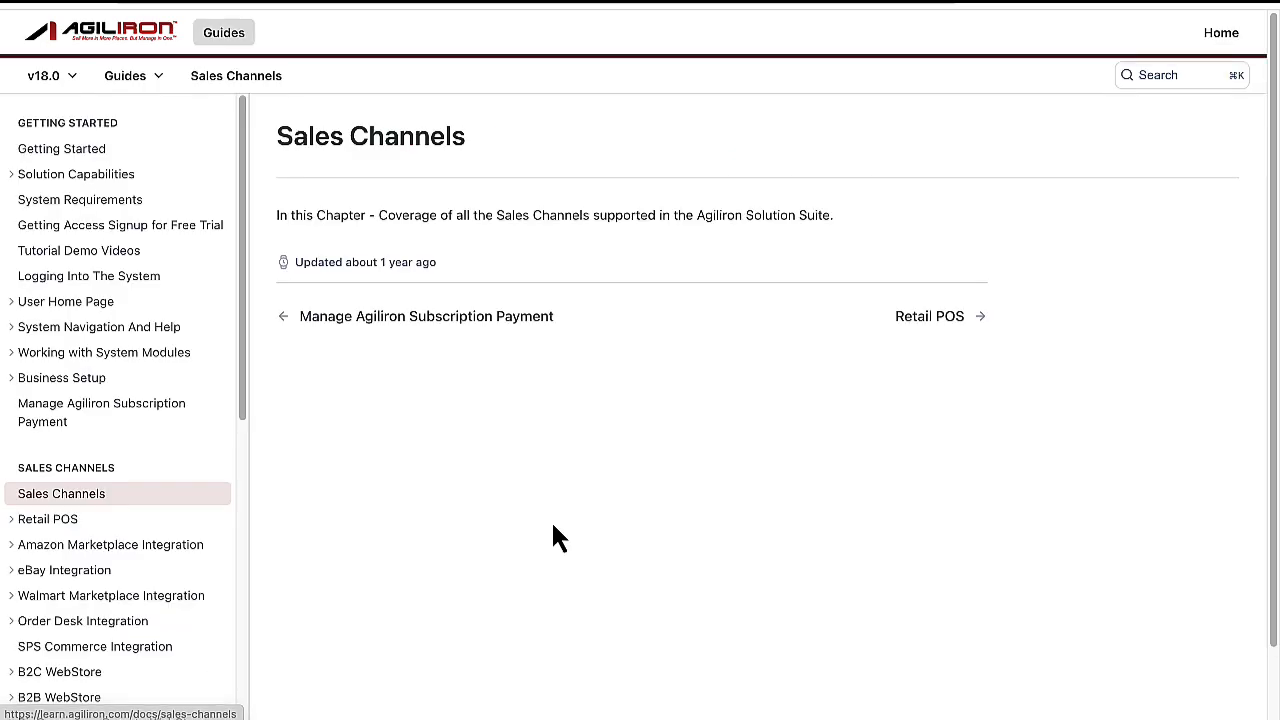
left_click(63, 573)
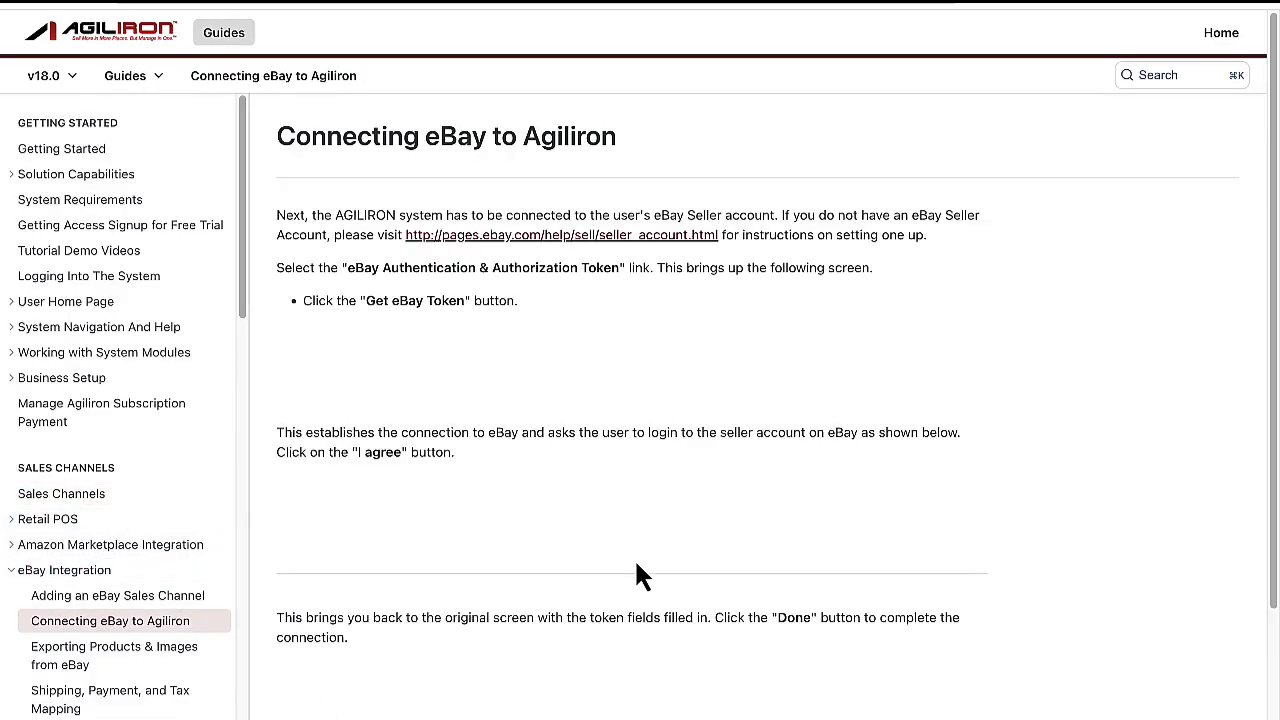
scroll(634, 558, "down", 5)
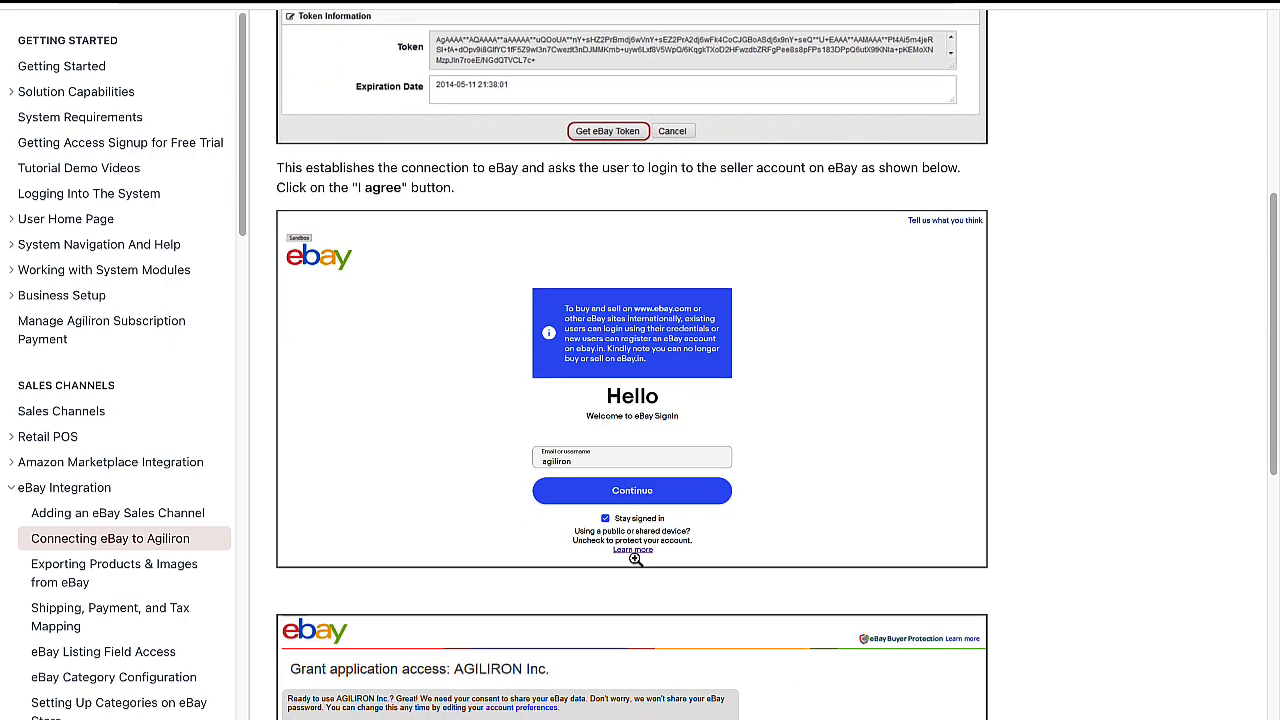
scroll(635, 559, "down", 3)
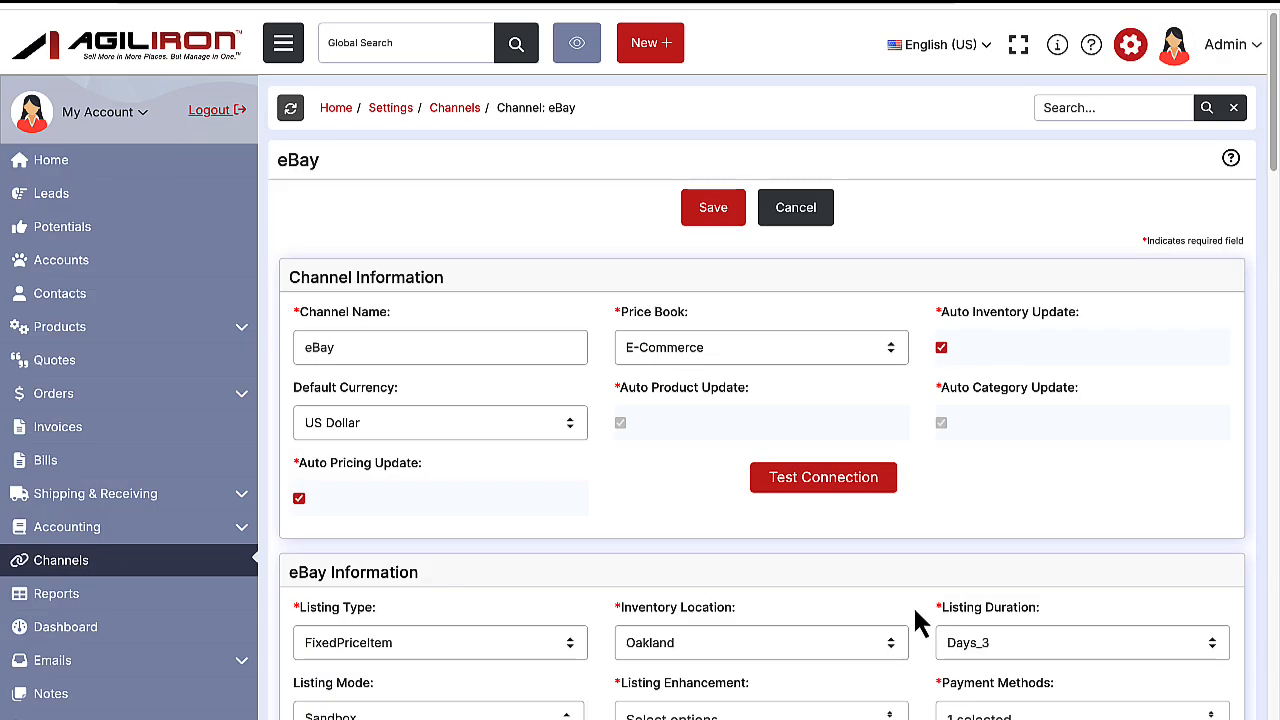
Obtain an eBay authentication and authorization token for the eBay channel and save the channel.
scroll(914, 620, "down", 5)
scroll(914, 612, "down", 15)
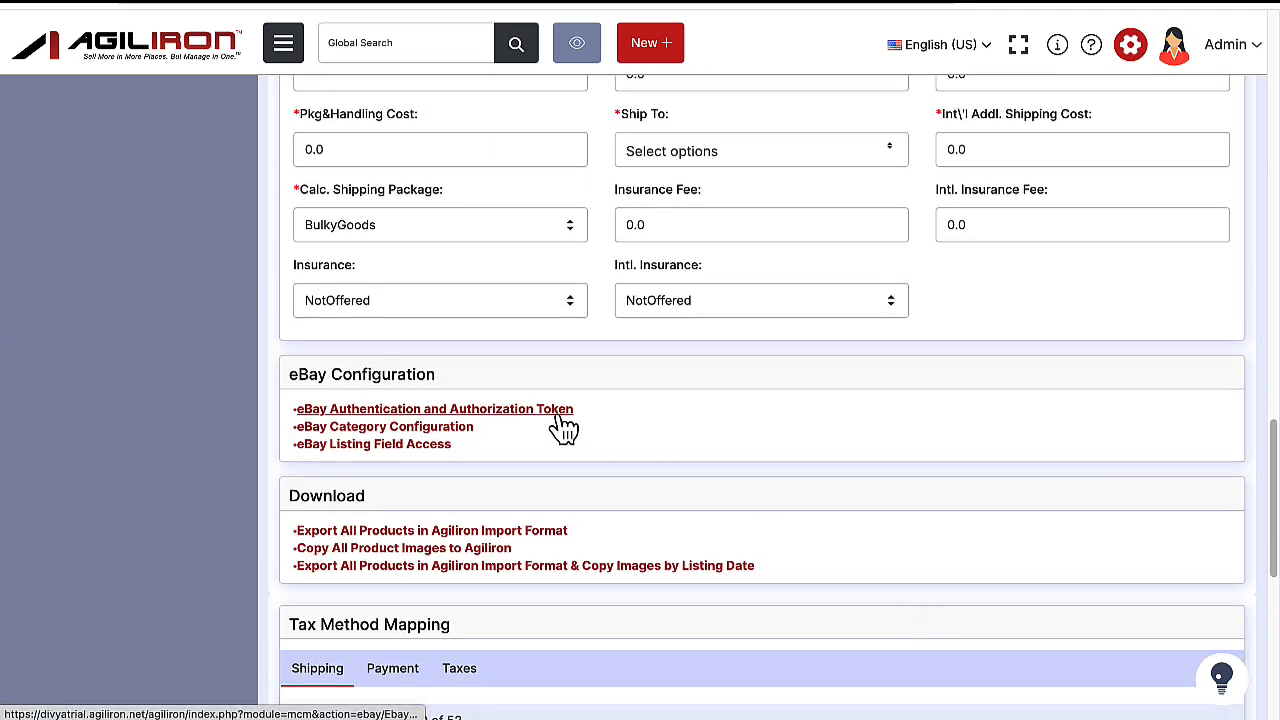
left_click(558, 414)
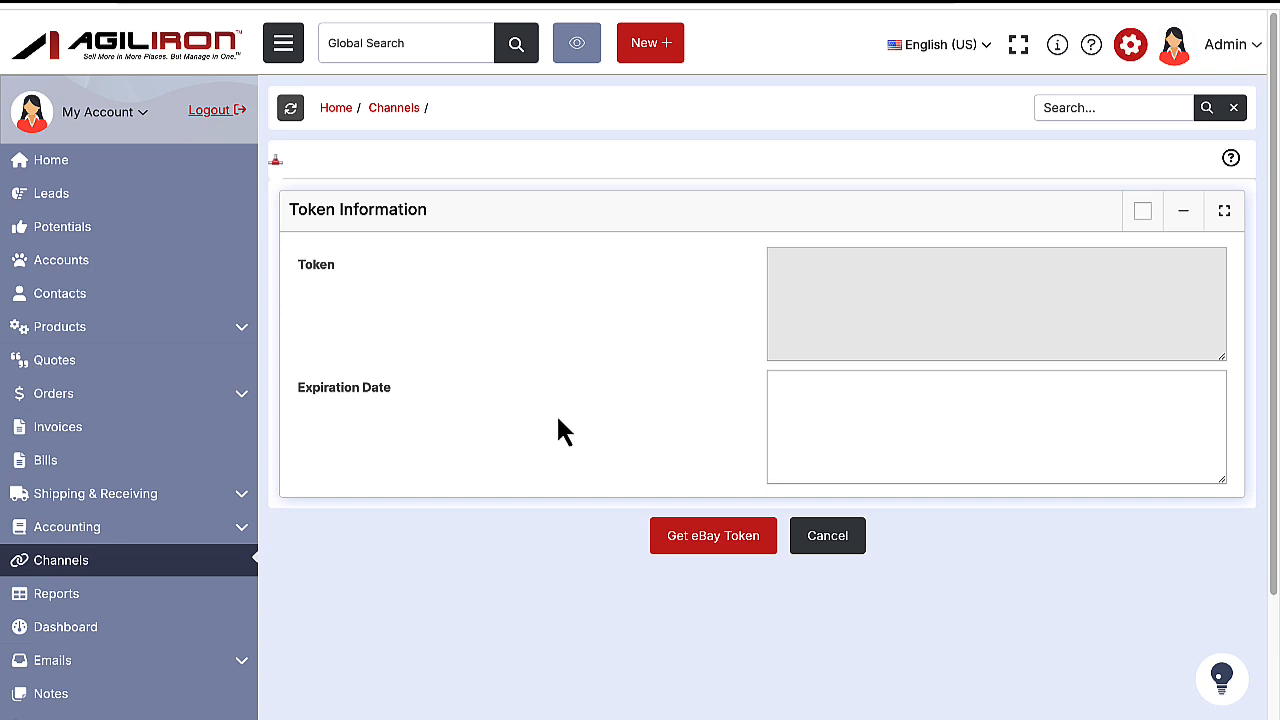
left_click(690, 550)
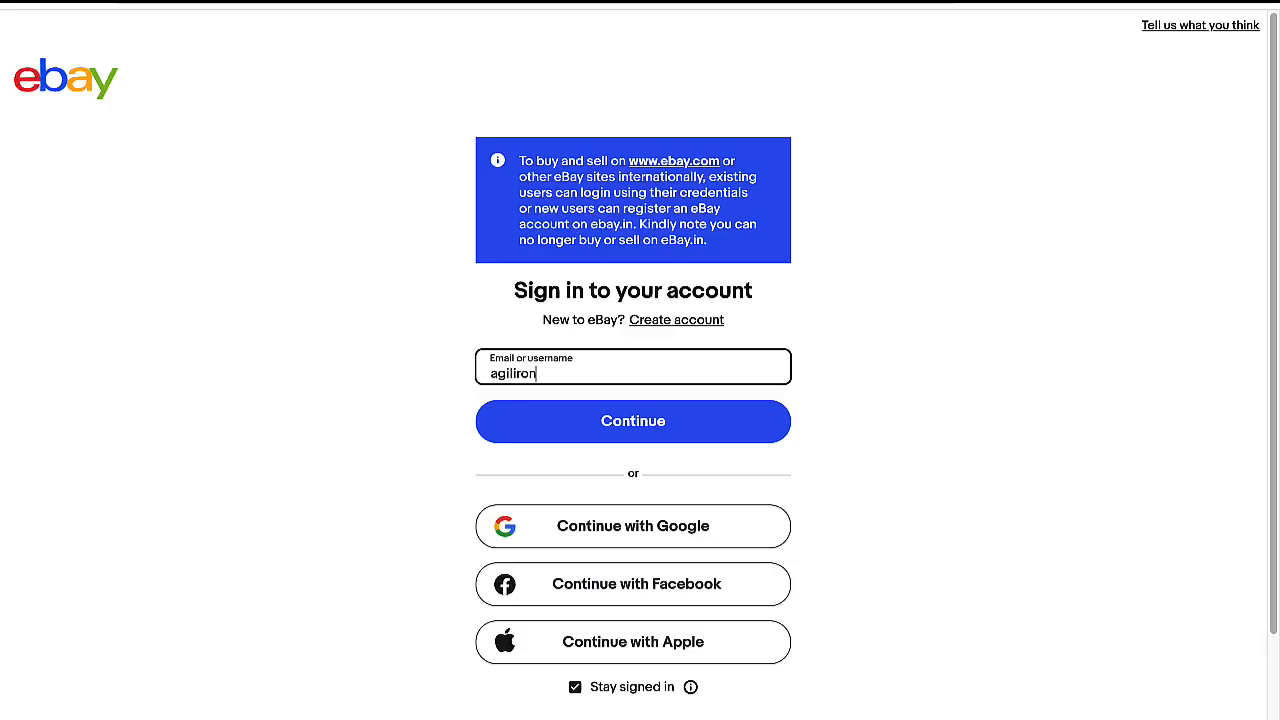
scroll(1057, 380, "down", 1)
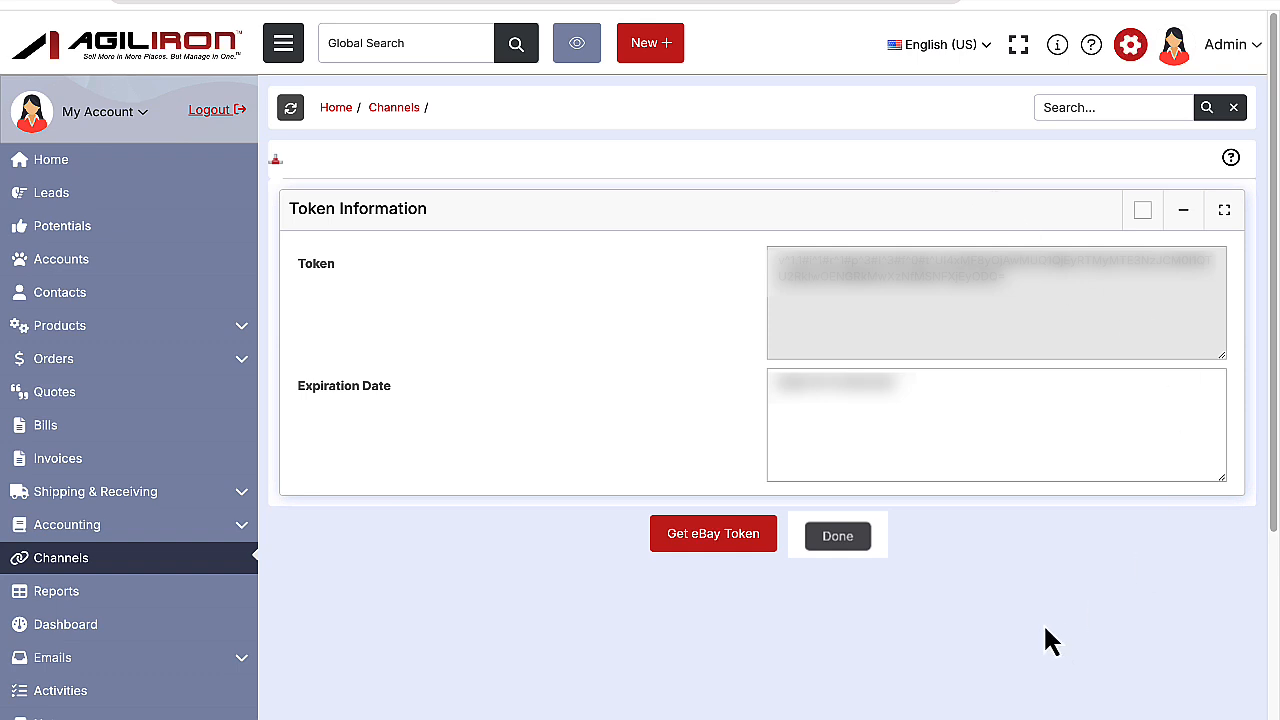
left_click(838, 536)
left_click(714, 220)
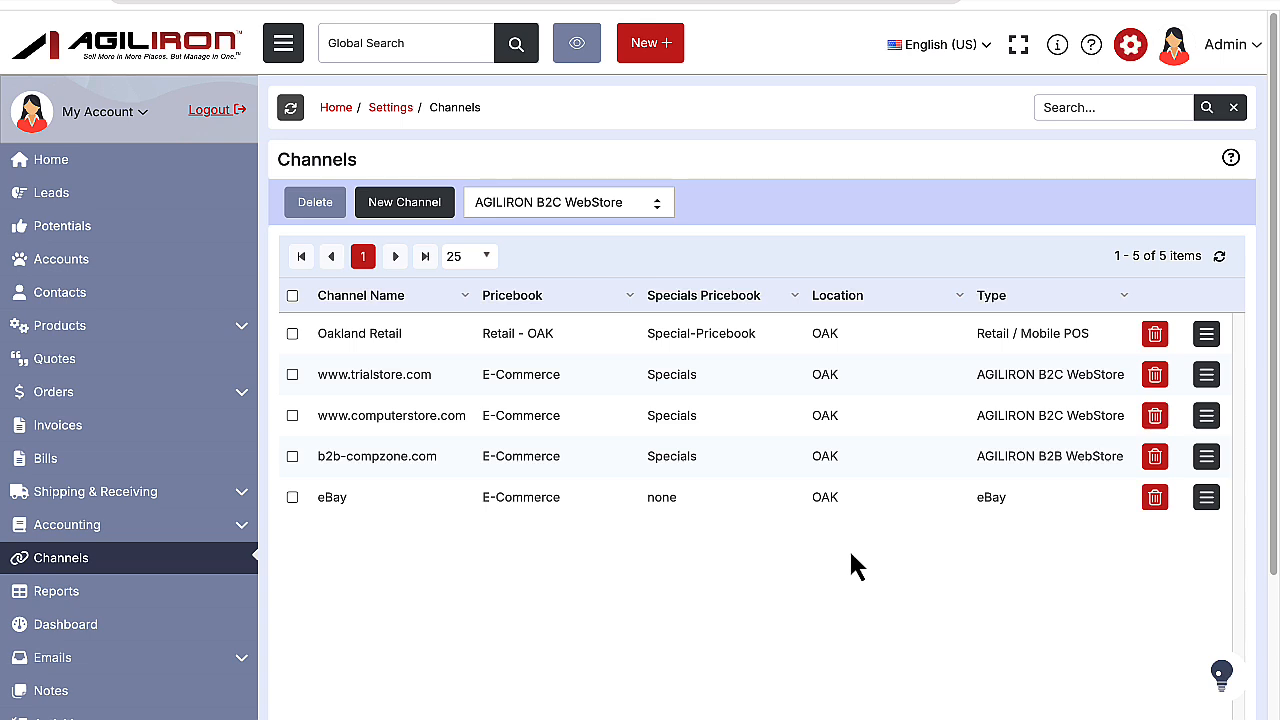
Reopen the eBay channel from the channel list and go to its Tax Method Mapping section.
scroll(786, 553, "down", 1)
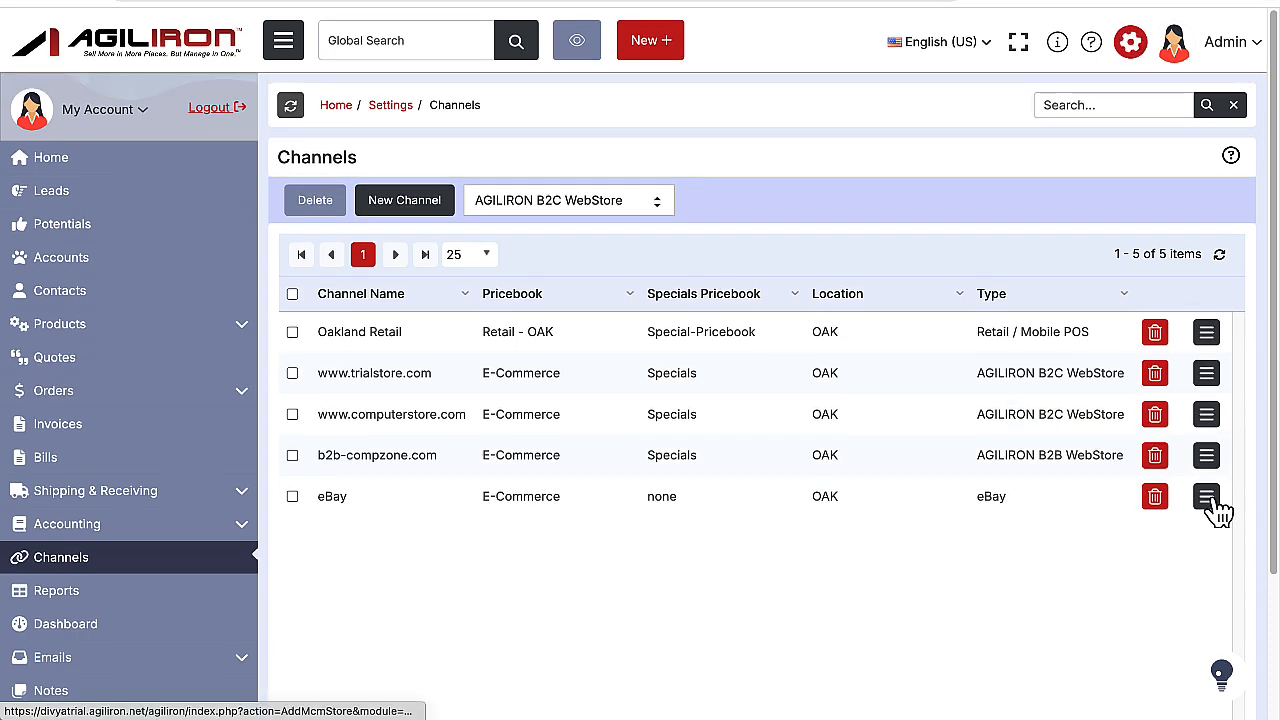
left_click(1206, 497)
scroll(1152, 503, "down", 6)
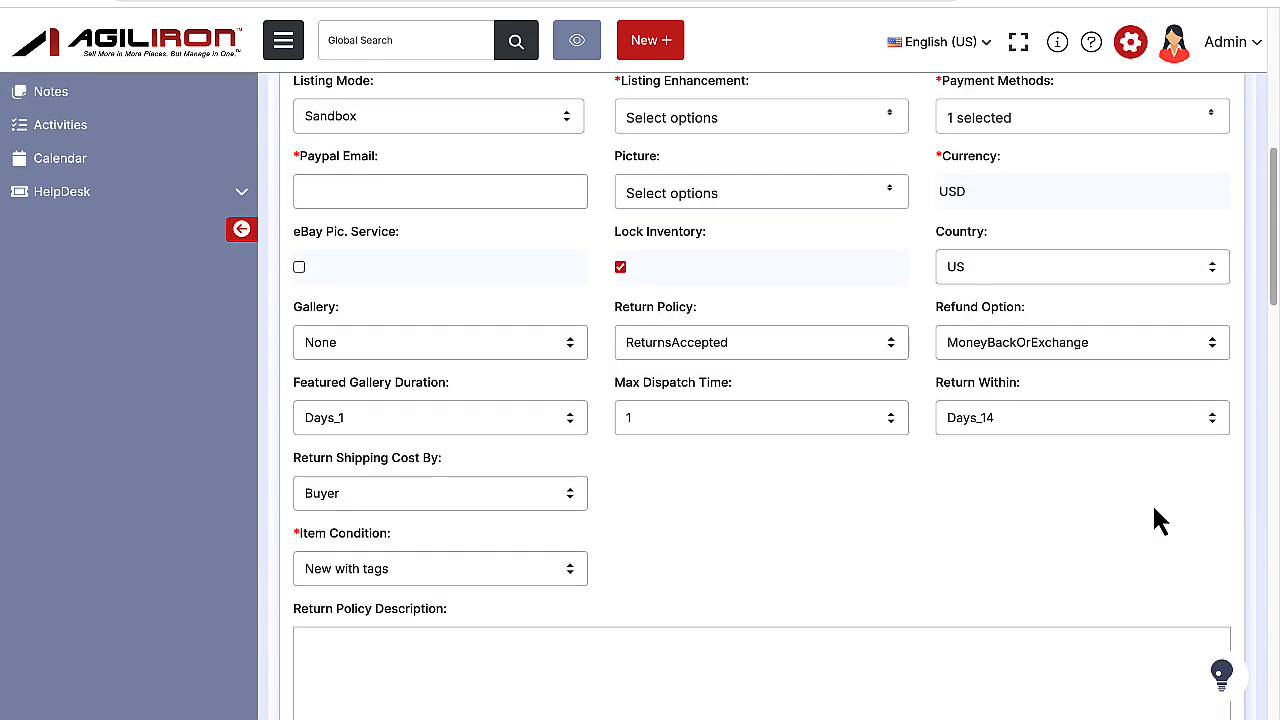
scroll(1155, 510, "down", 2)
scroll(1155, 510, "down", 15)
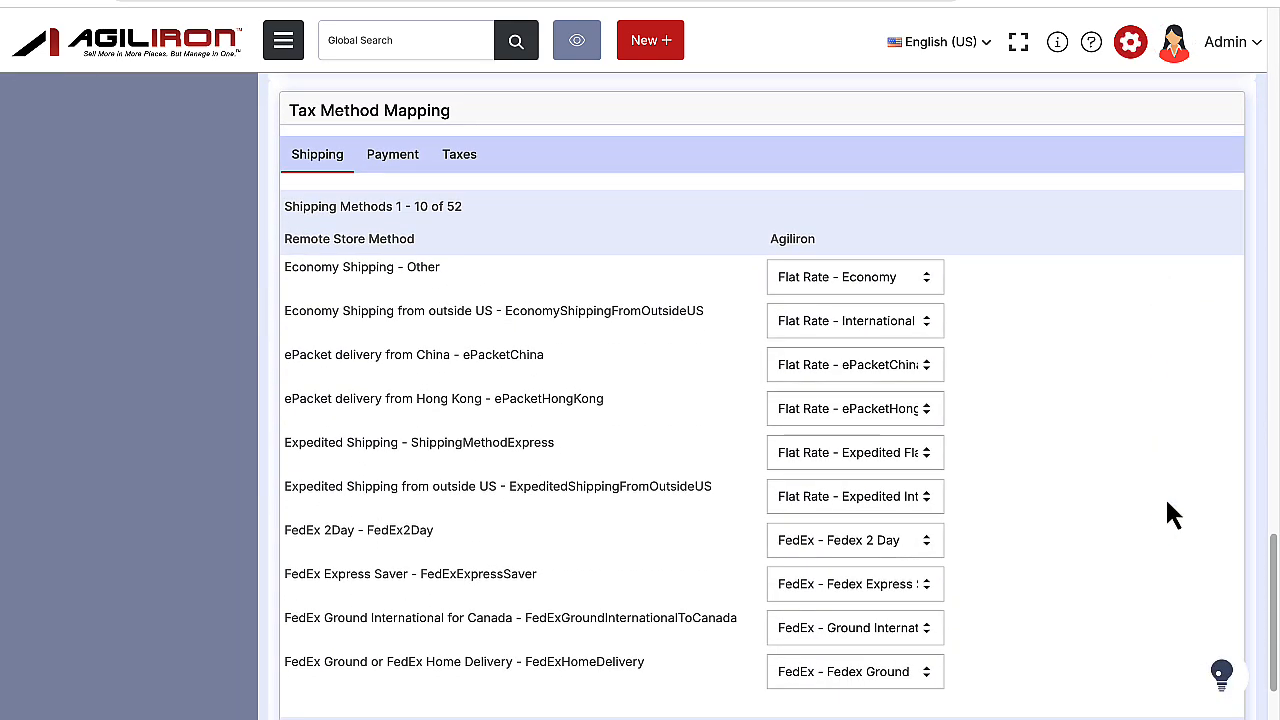
Examine how the eBay channel's payment, tax and shipping methods are mapped to Agiliron methods.
left_click(408, 164)
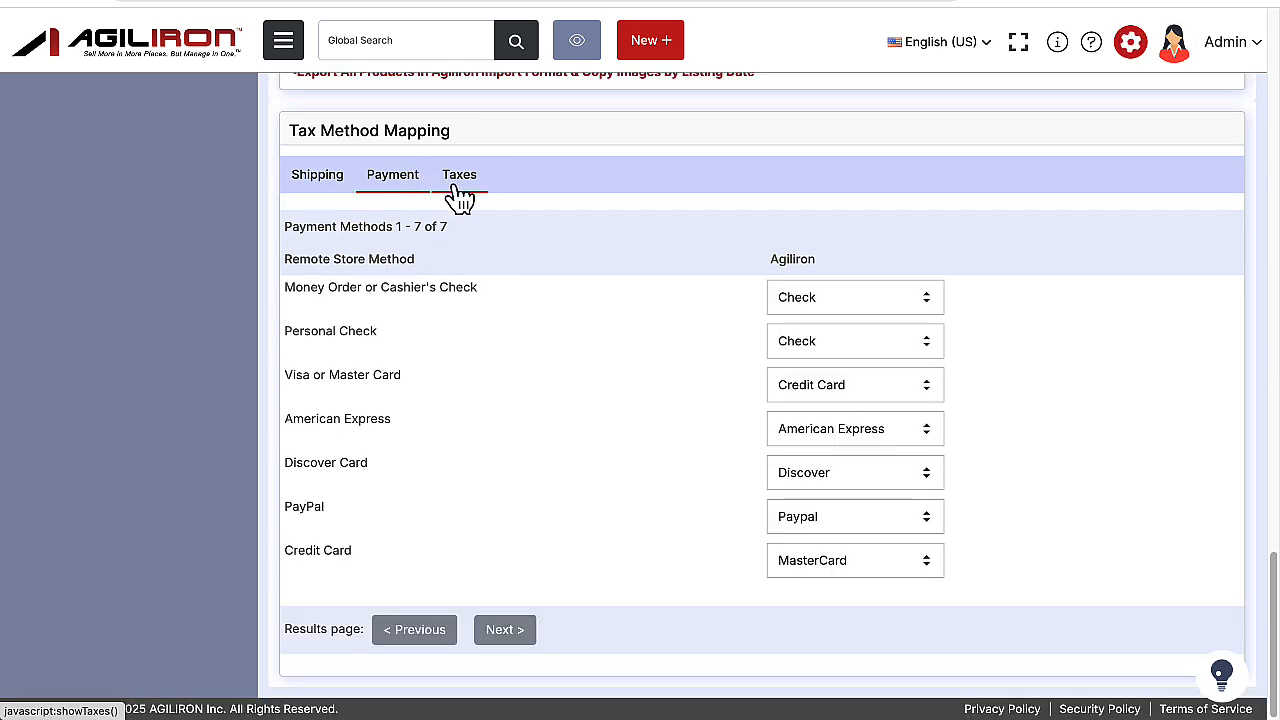
left_click(459, 176)
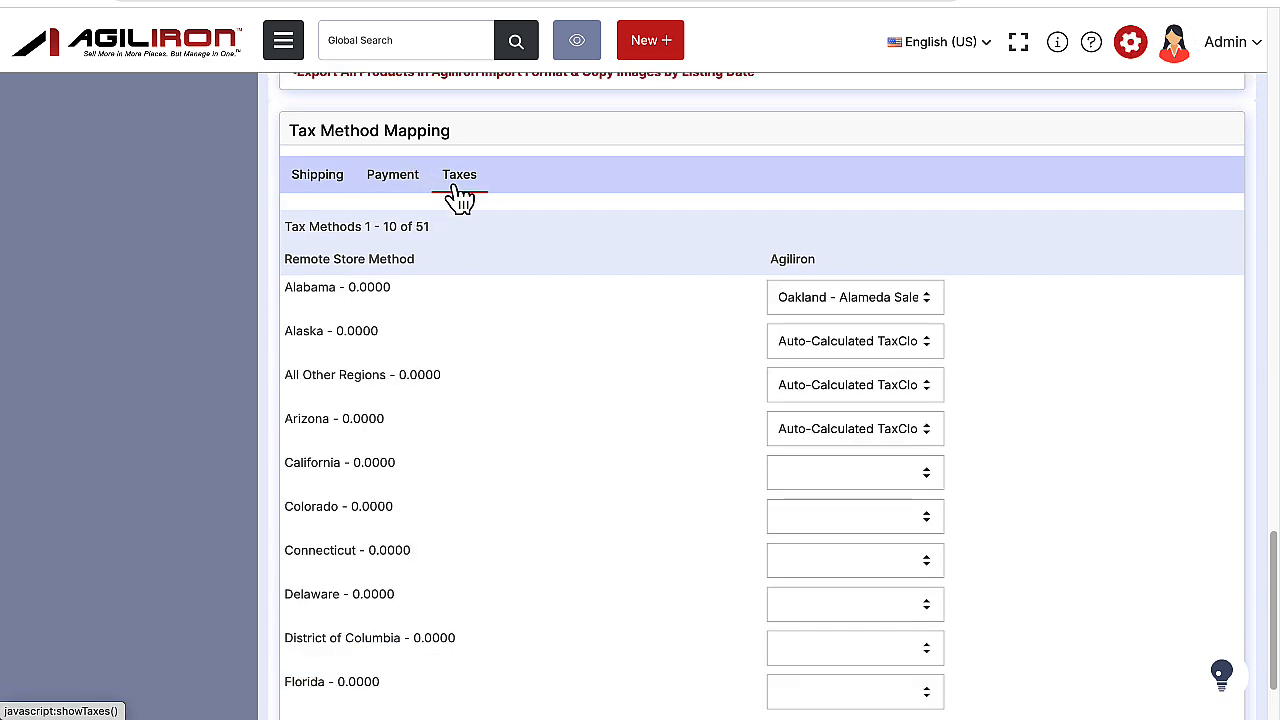
left_click(323, 158)
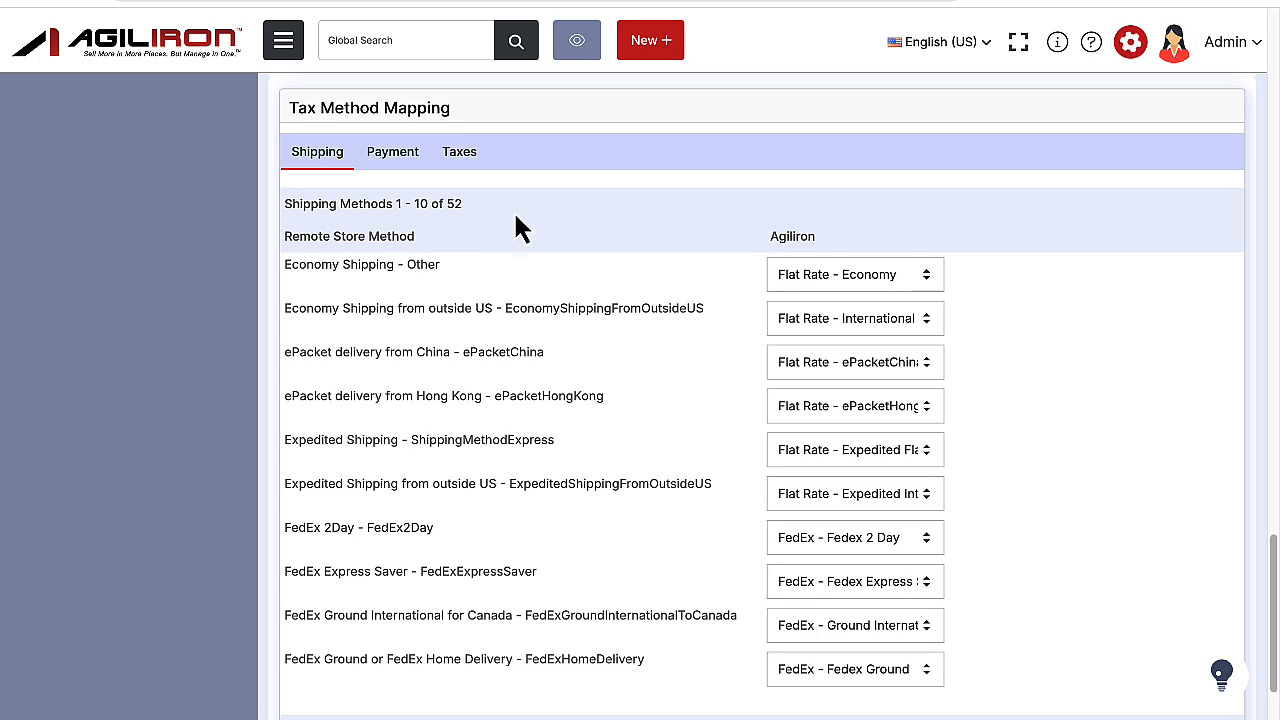
scroll(516, 218, "down", 1)
scroll(514, 229, "up", 1)
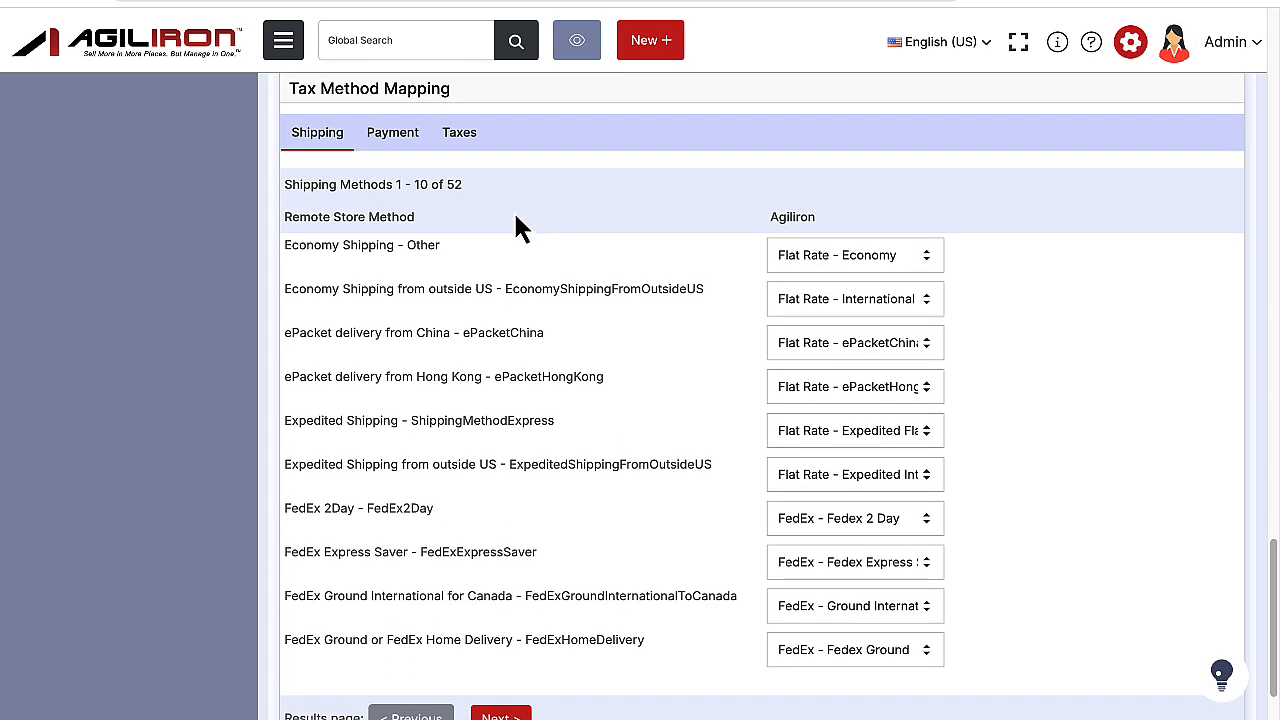
left_click(403, 142)
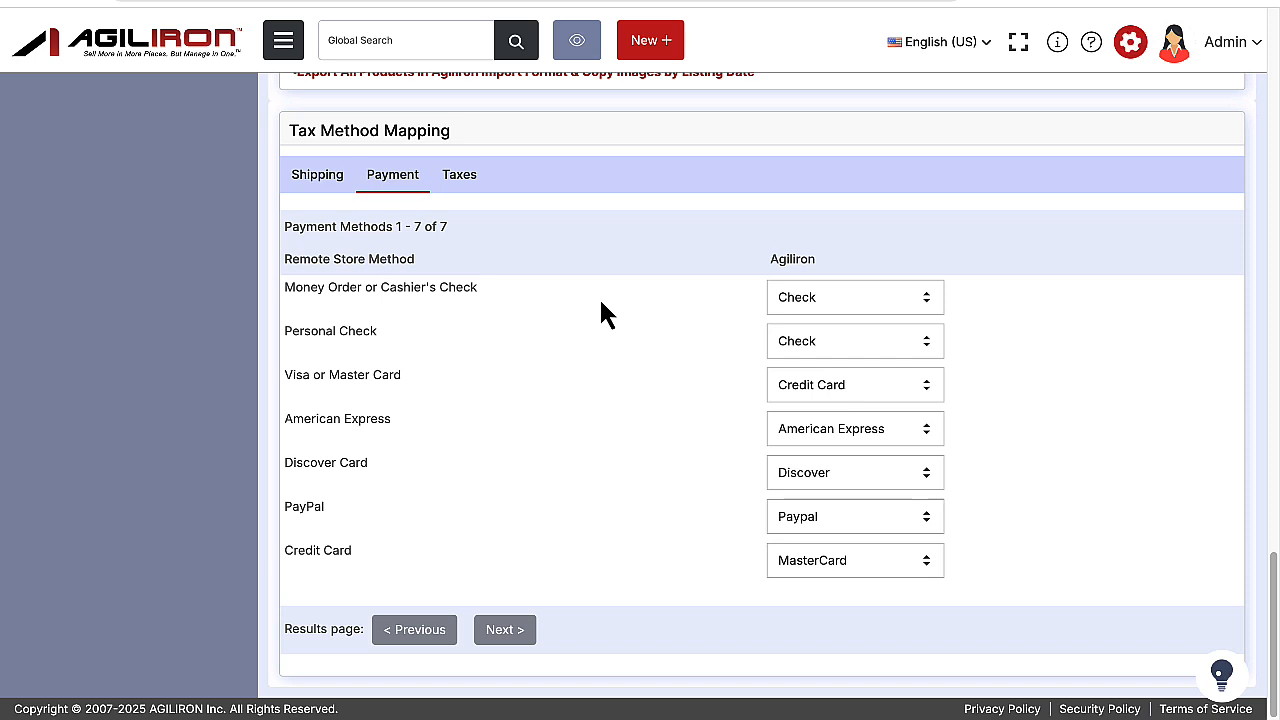
left_click(471, 193)
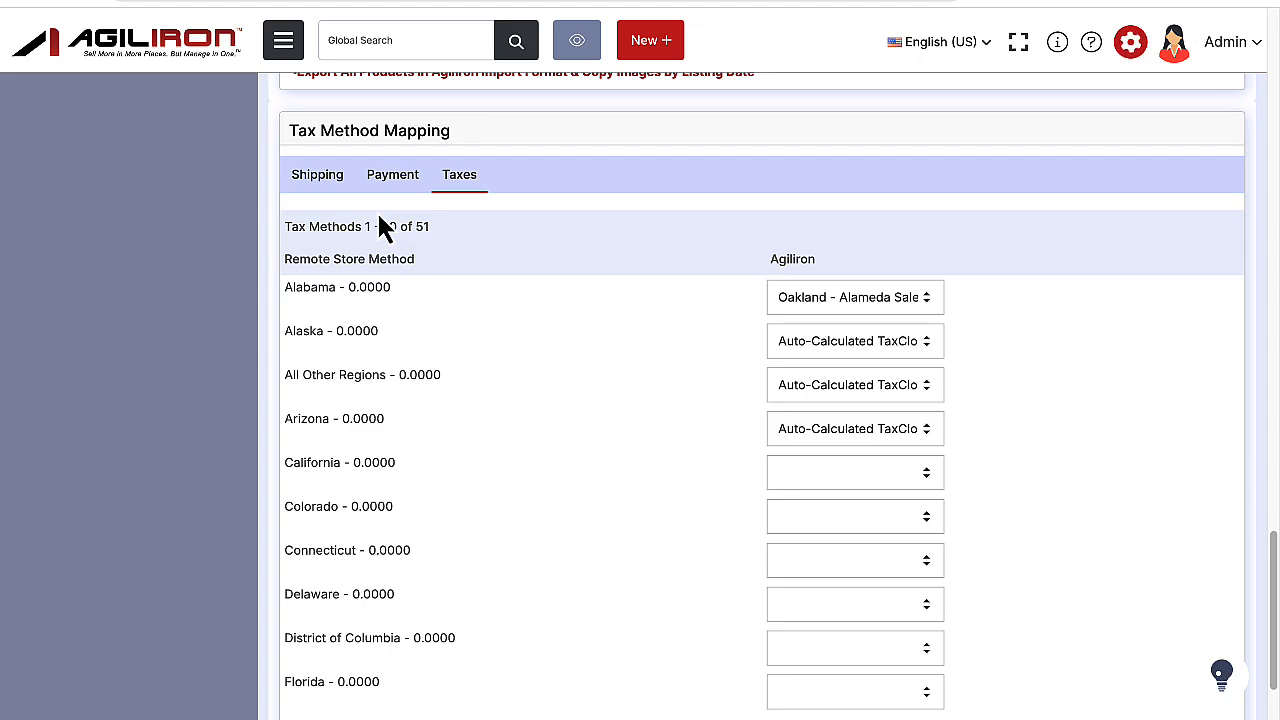
Return to the shipping method mapping of the eBay channel and save the channel.
left_click(317, 190)
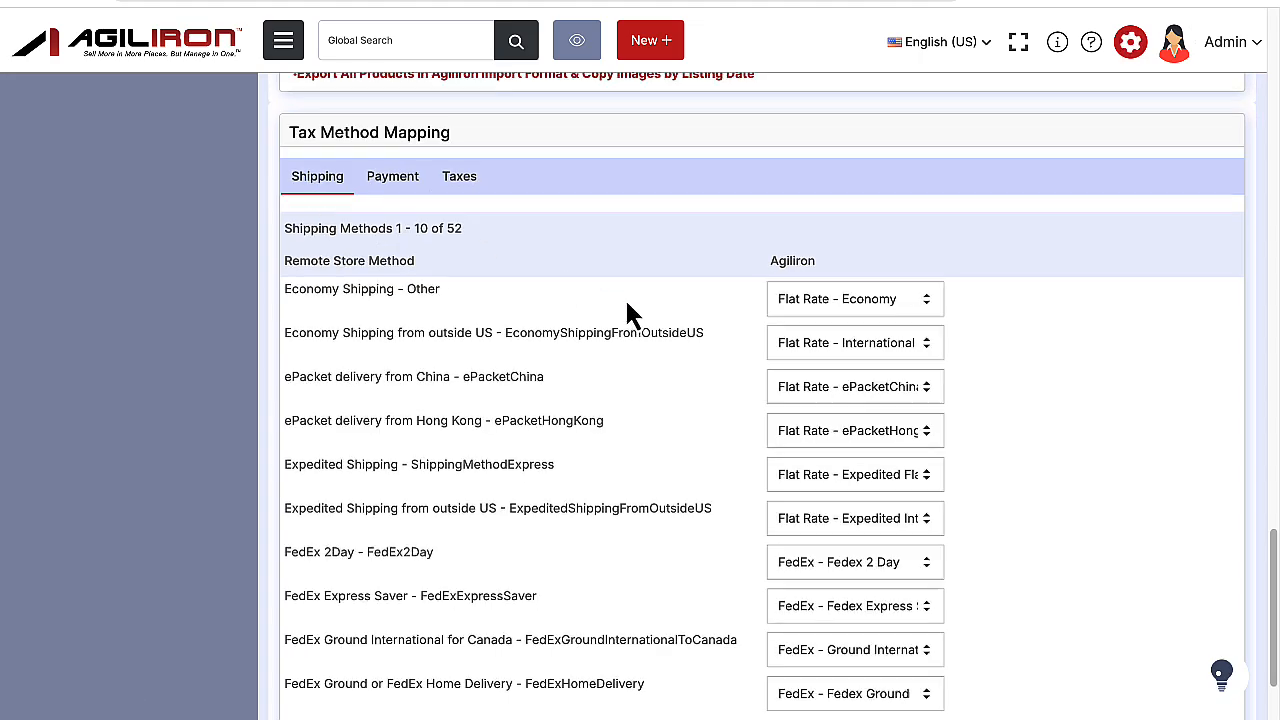
scroll(624, 300, "up", 10)
scroll(628, 313, "up", 15)
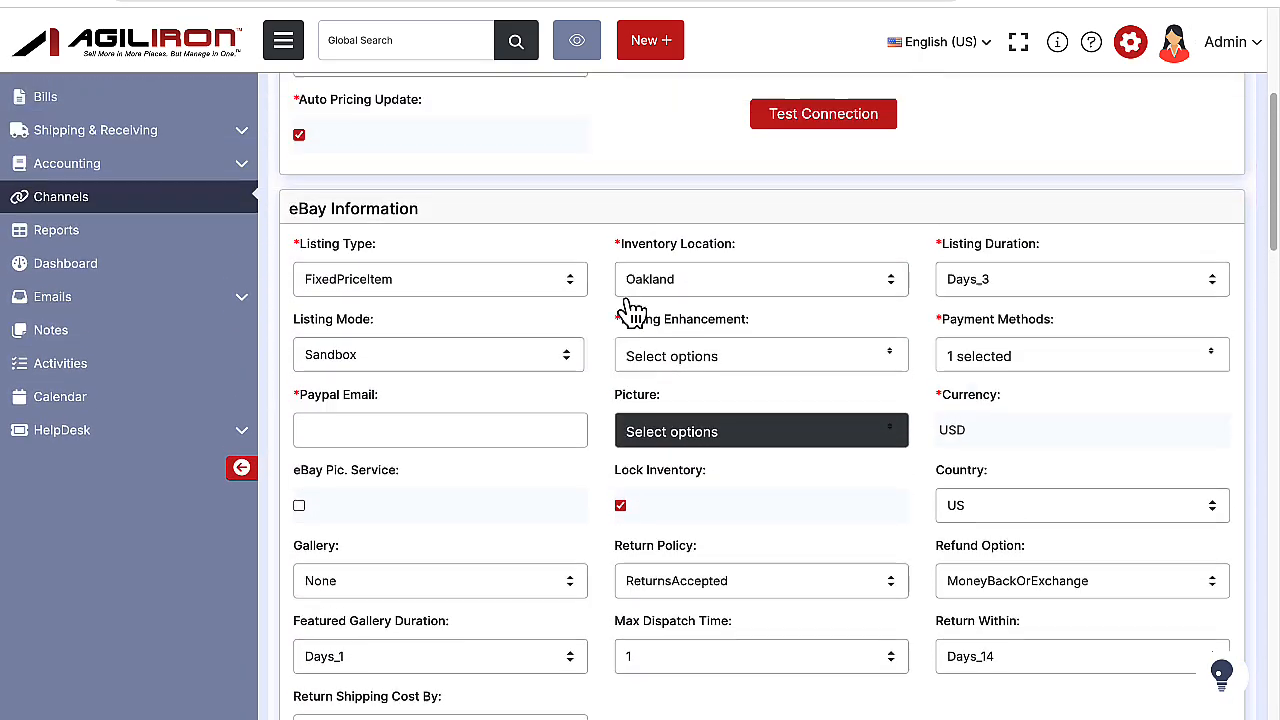
left_click(718, 208)
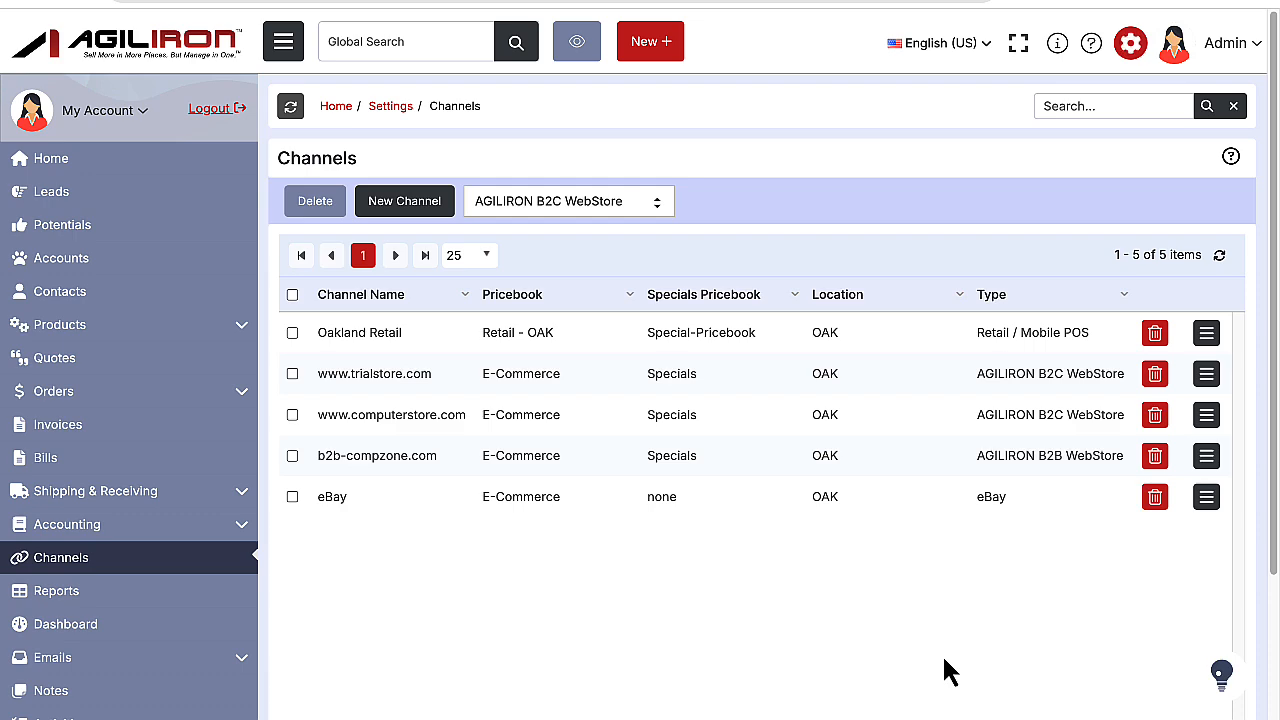
Reopen the eBay channel from the channel list and open its eBay Listing Field Access settings.
left_click(1208, 503)
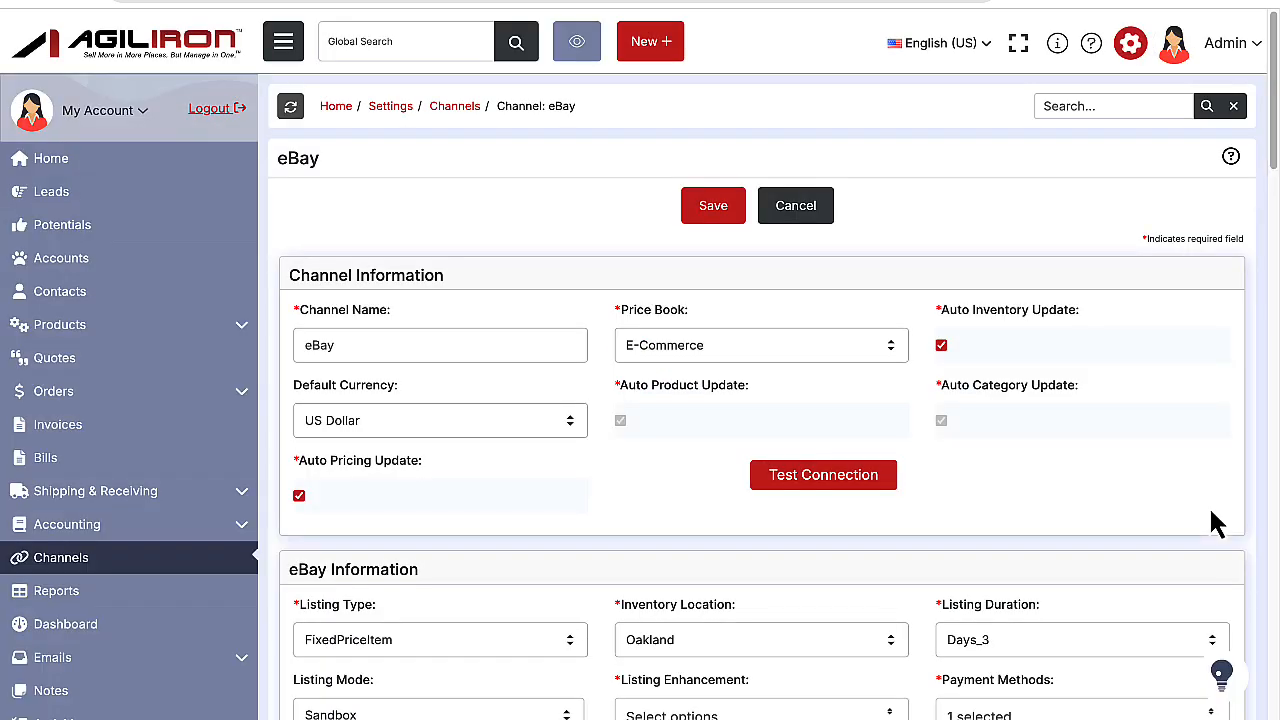
scroll(1213, 520, "down", 6)
scroll(1209, 506, "down", 10)
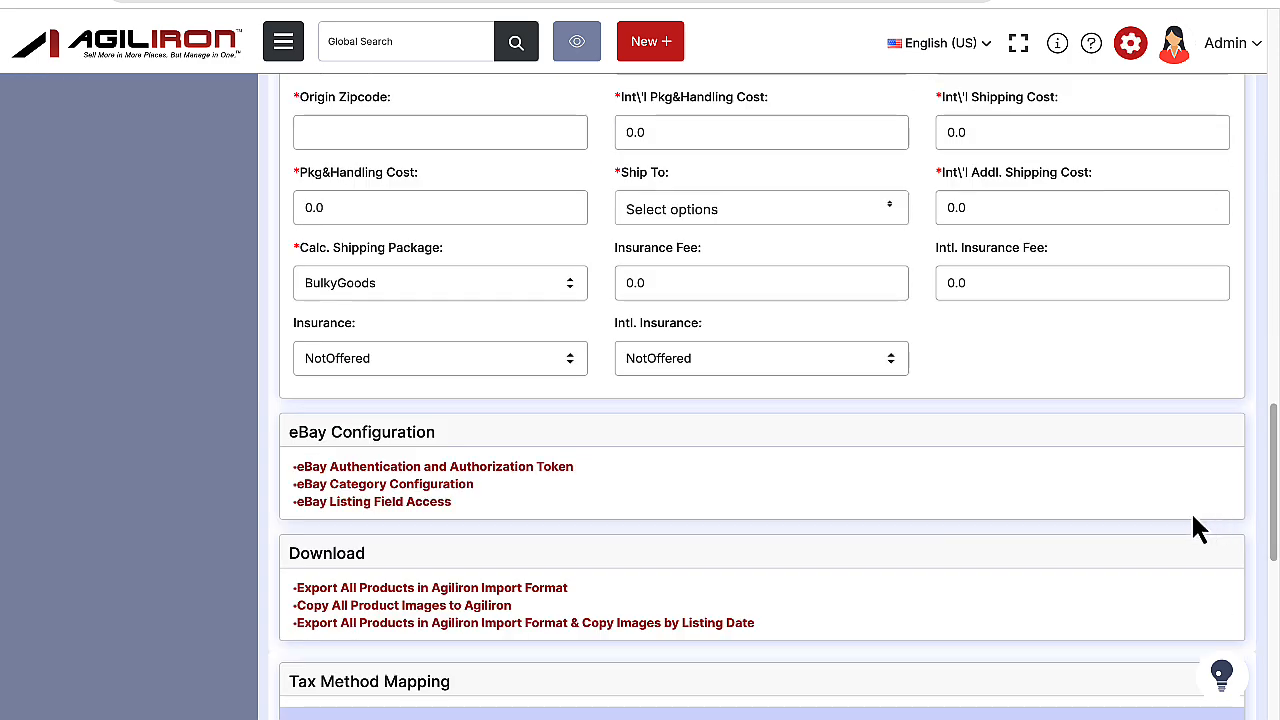
left_click(430, 503)
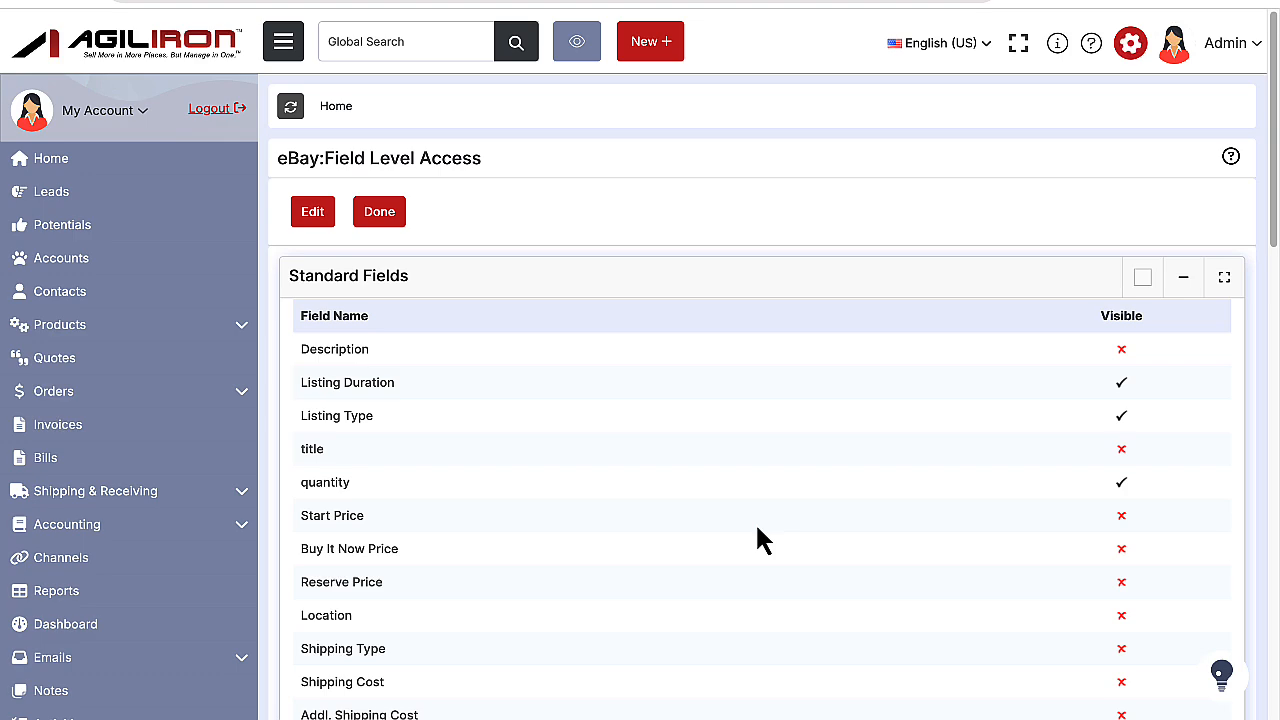
Examine which standard eBay listing fields are marked visible, and return to the channel settings.
scroll(757, 530, "down", 6)
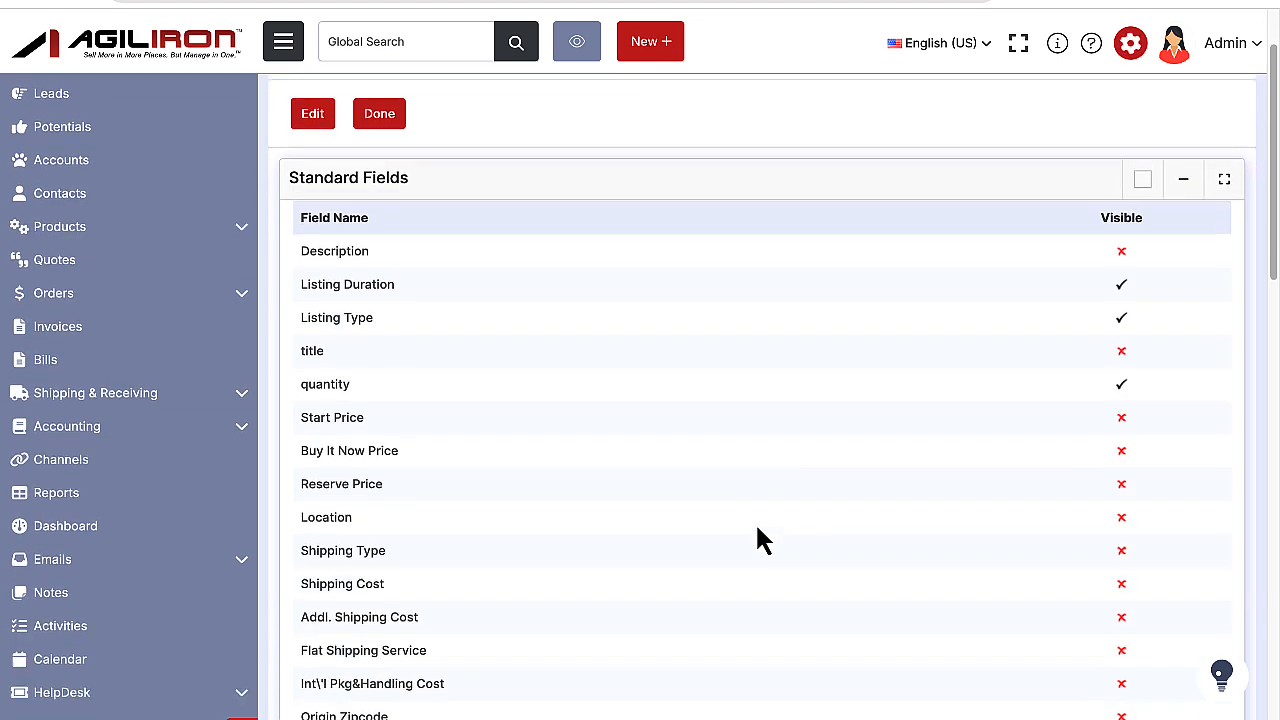
scroll(757, 538, "down", 6)
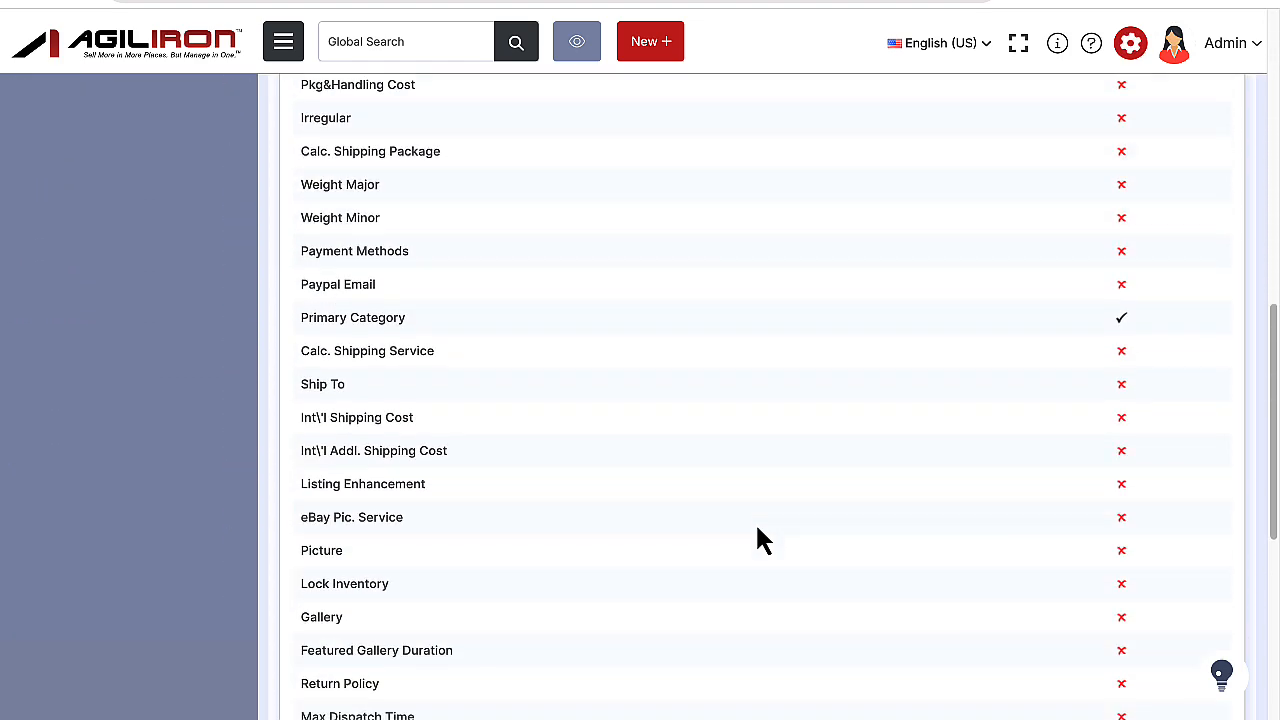
scroll(757, 538, "down", 2)
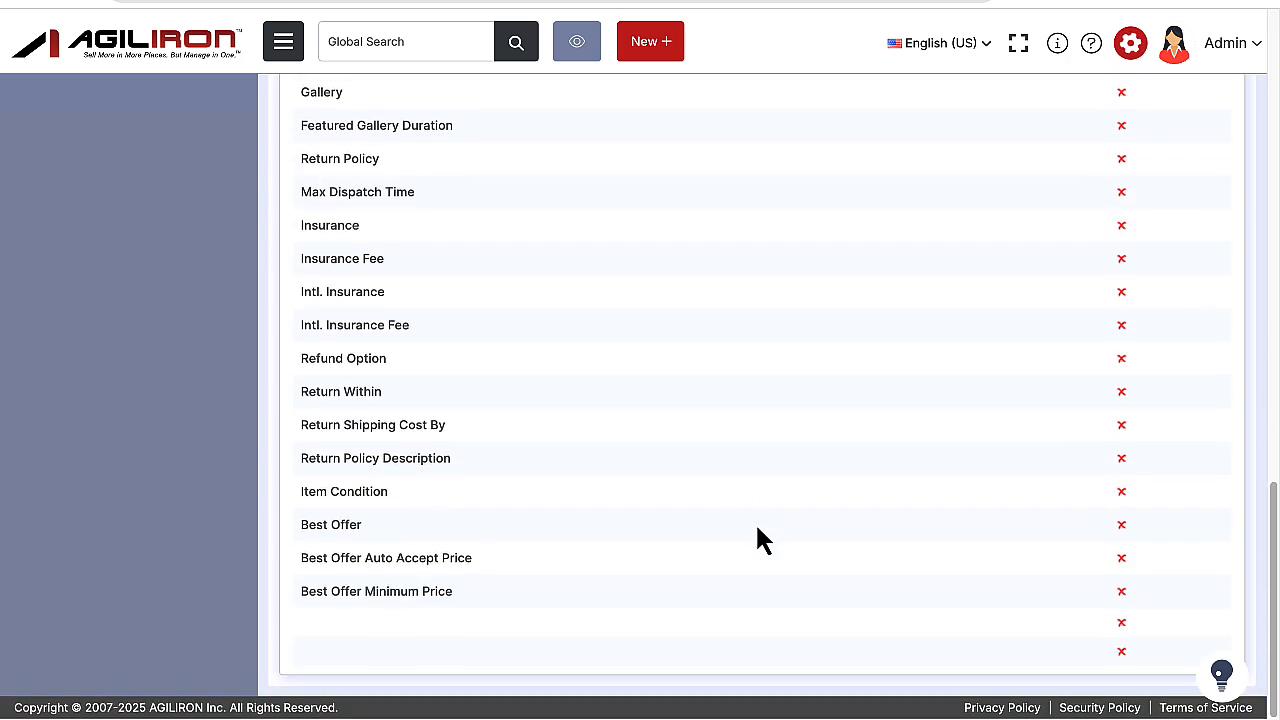
scroll(757, 538, "up", 1)
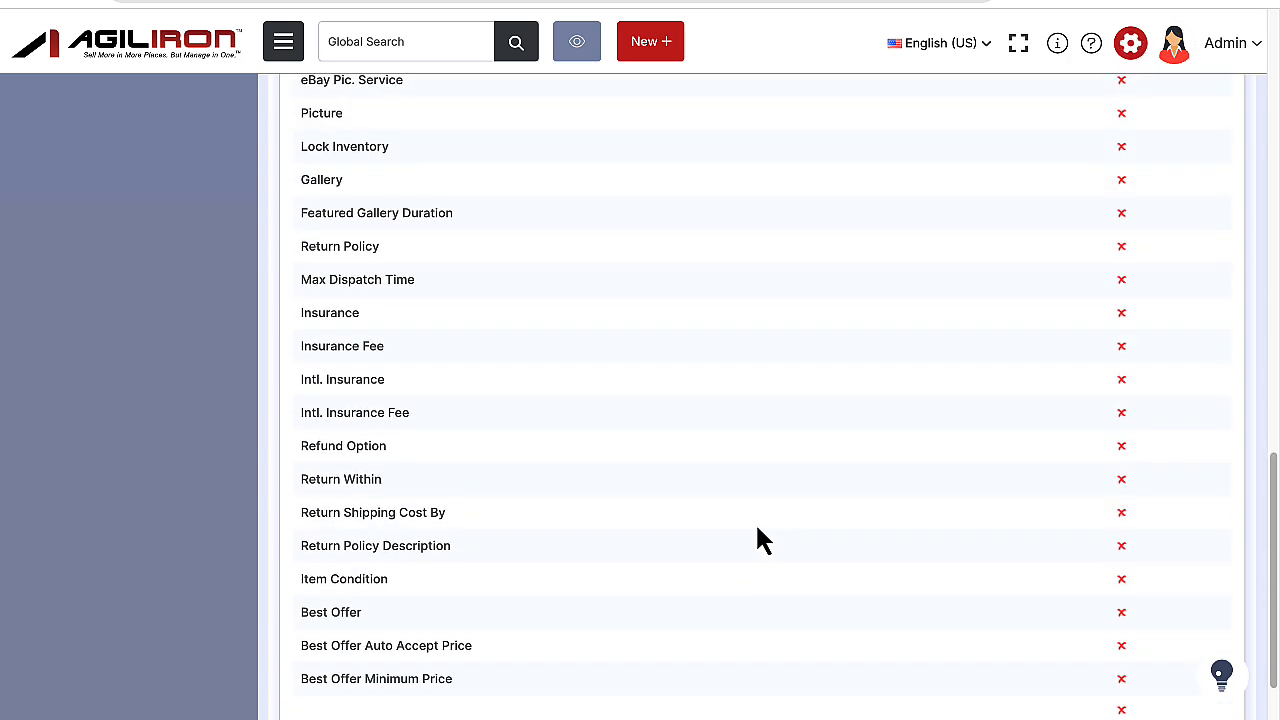
scroll(757, 532, "up", 5)
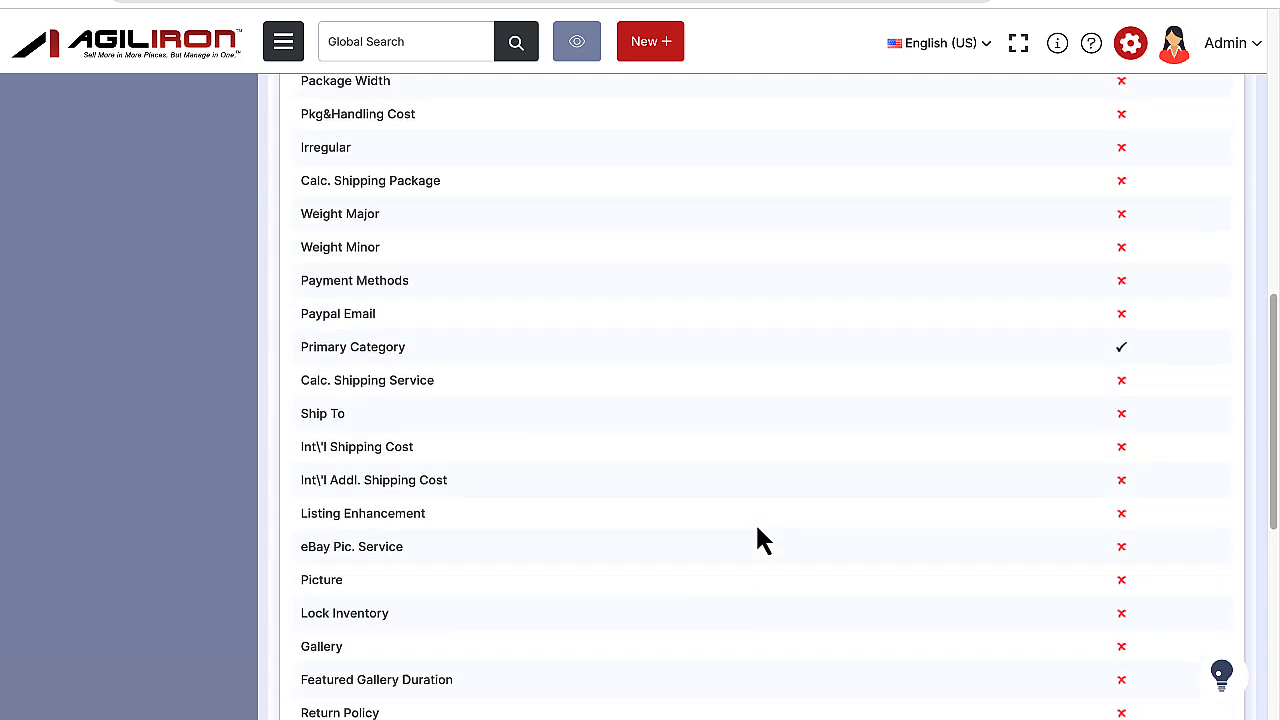
scroll(757, 532, "up", 7)
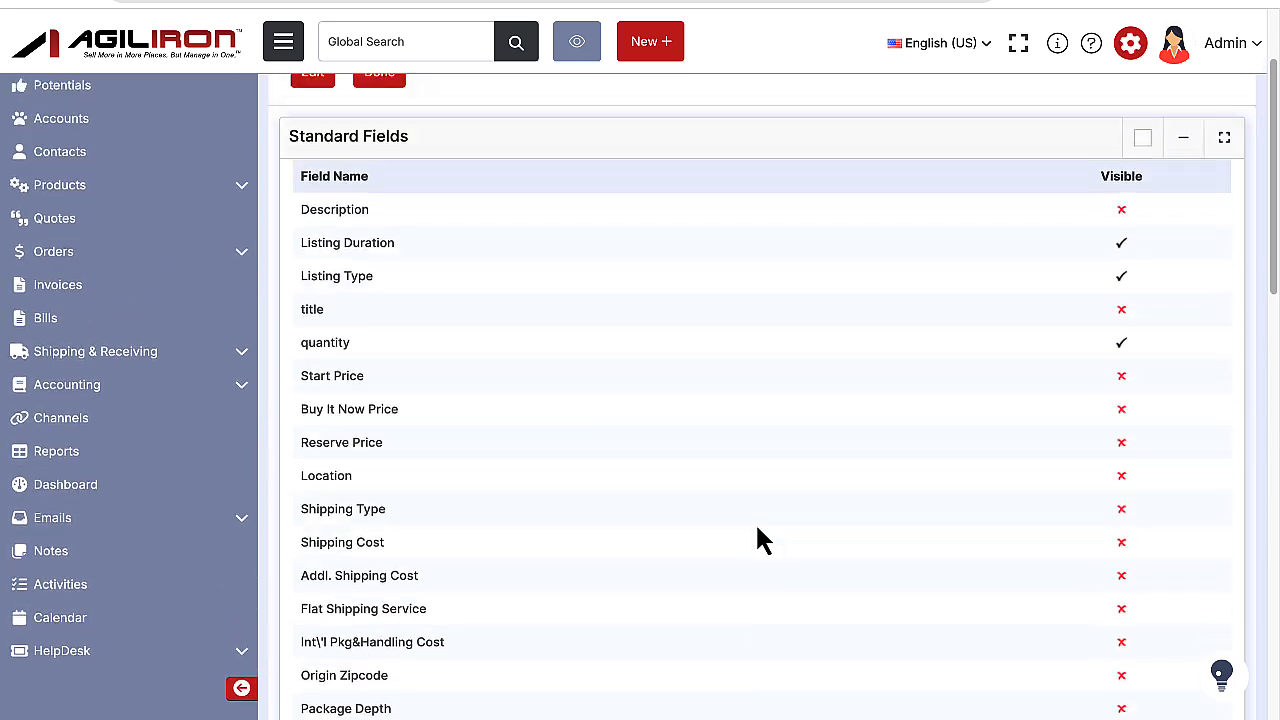
scroll(755, 540, "up", 1)
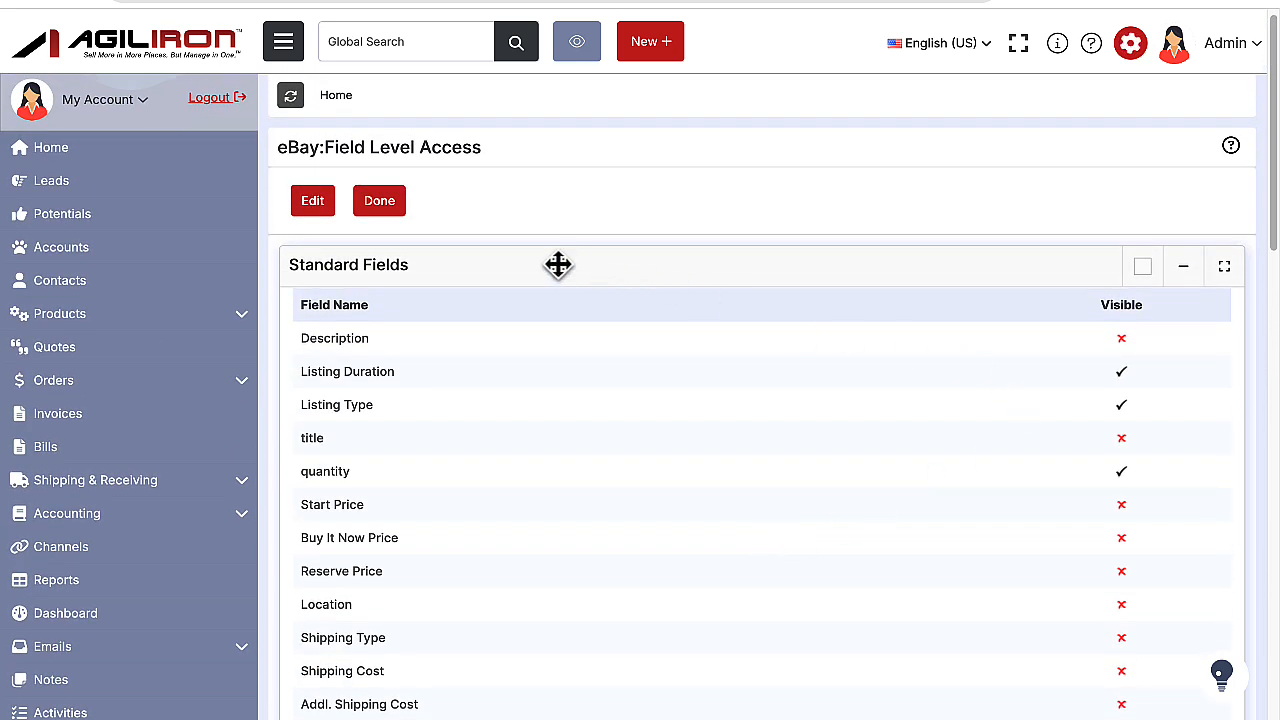
left_click(379, 206)
Open the eBay Category Configuration of the channel and look through the category mappings.
scroll(503, 455, "down", 10)
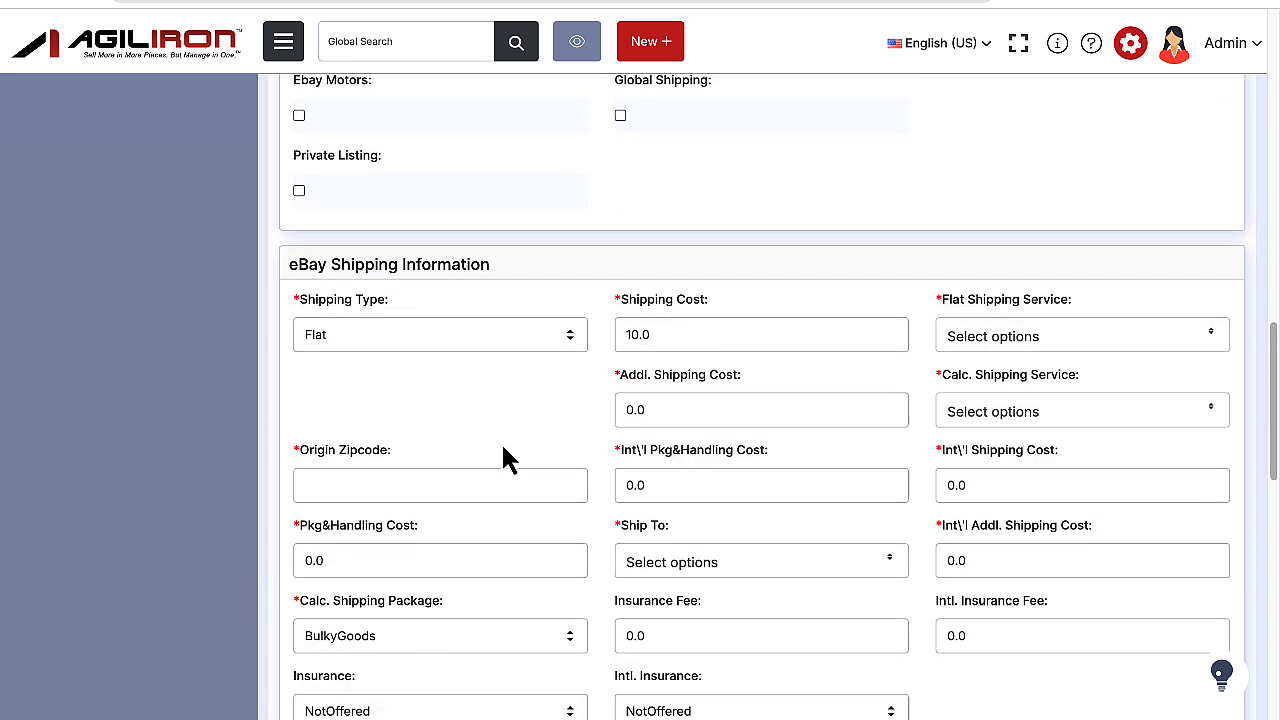
scroll(503, 455, "down", 4)
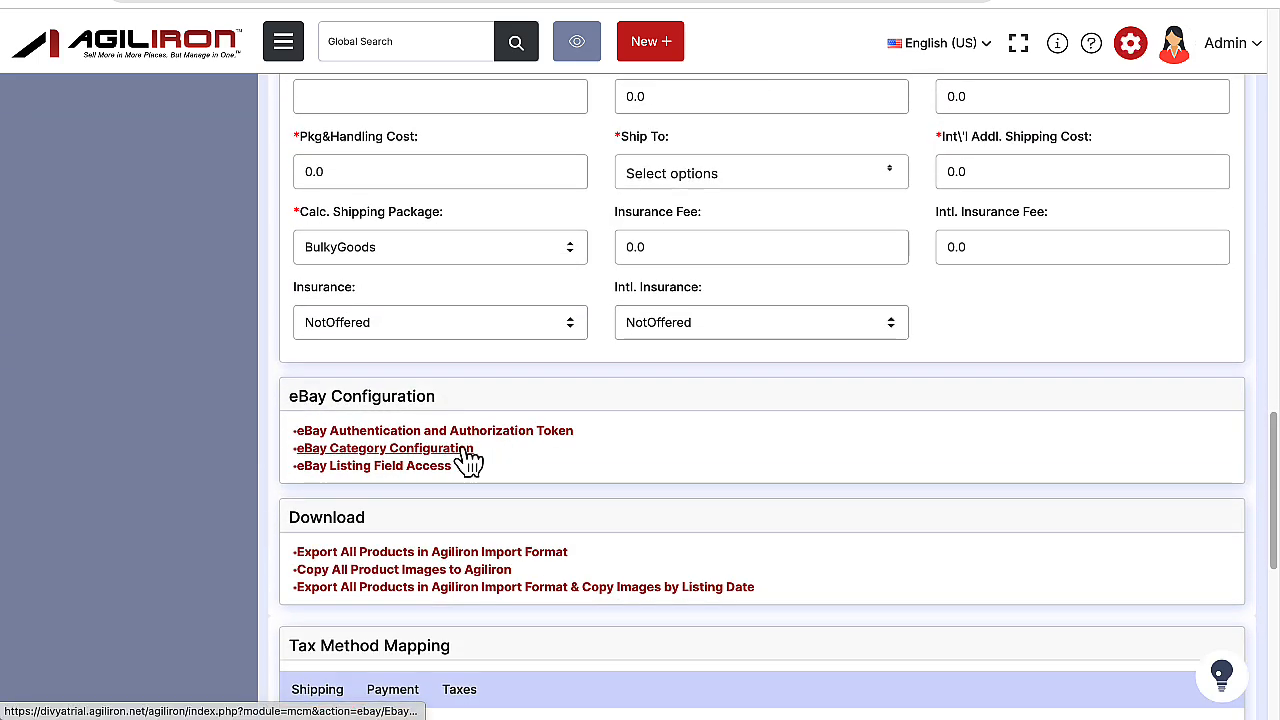
left_click(466, 452)
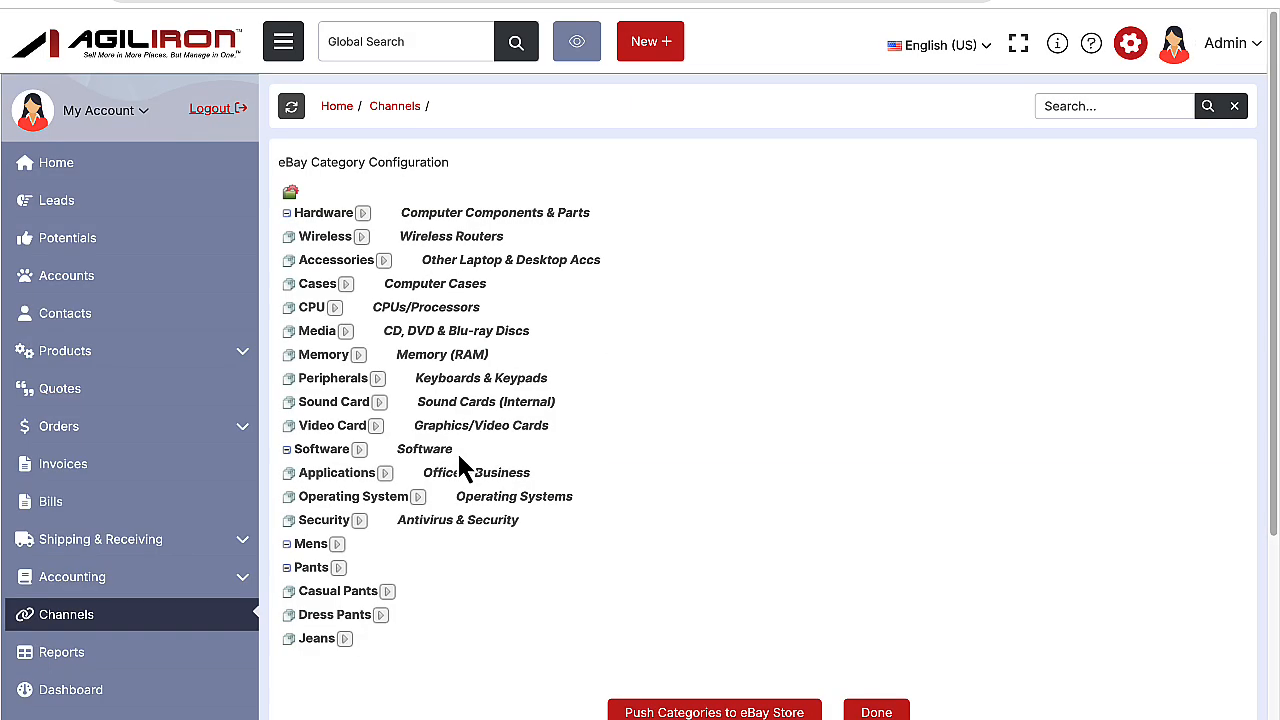
scroll(838, 506, "down", 1)
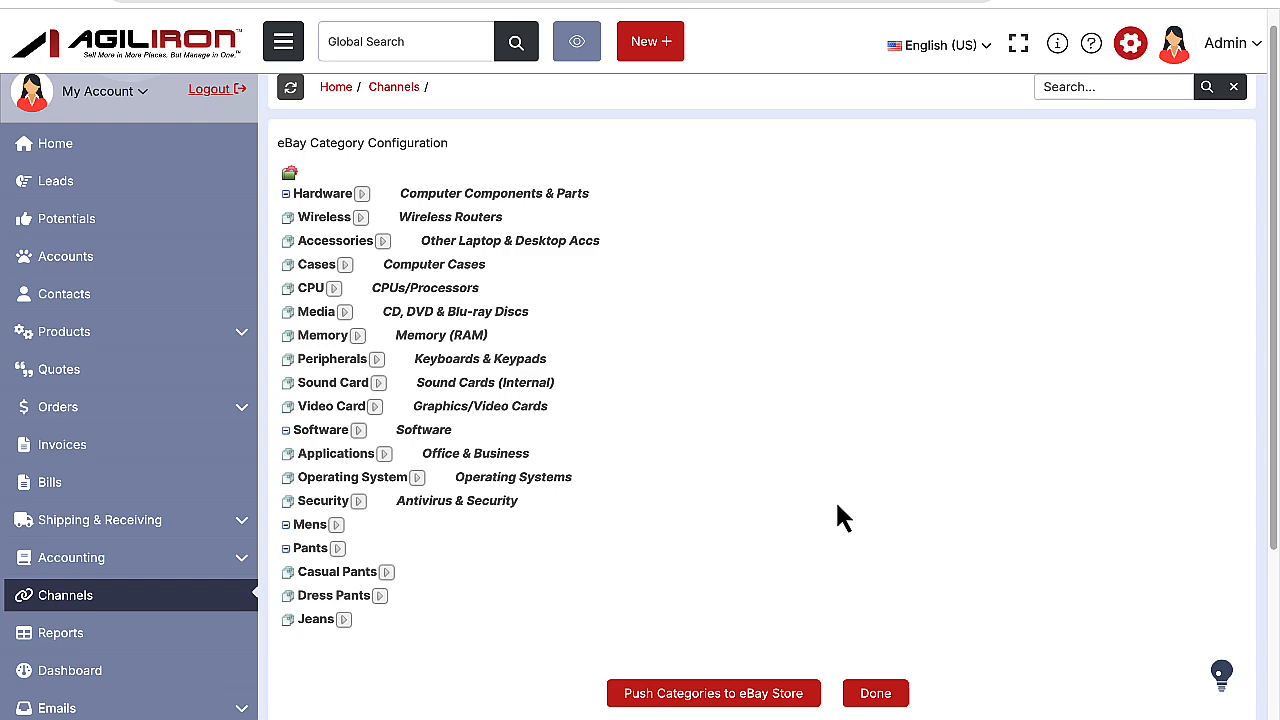
Map the Hardware category to eBay's Computer Components & Parts under Computers/Tablets & Networking.
left_click(367, 199)
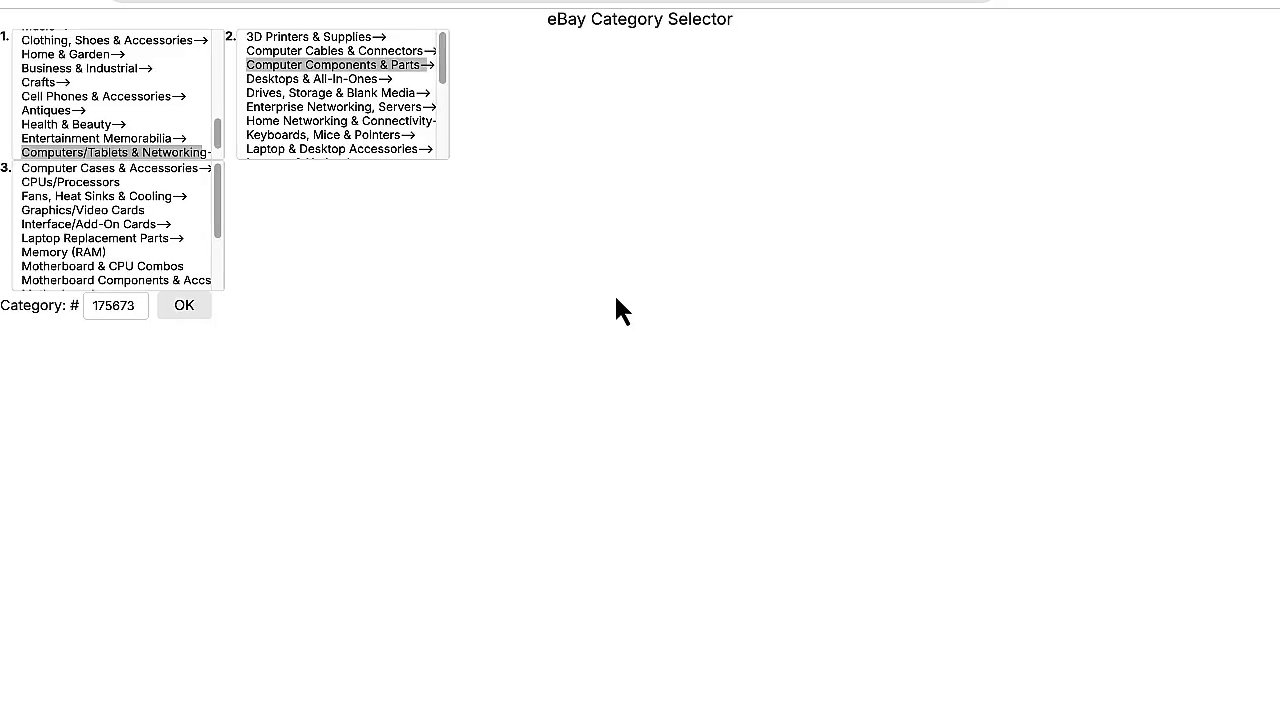
left_click(334, 64)
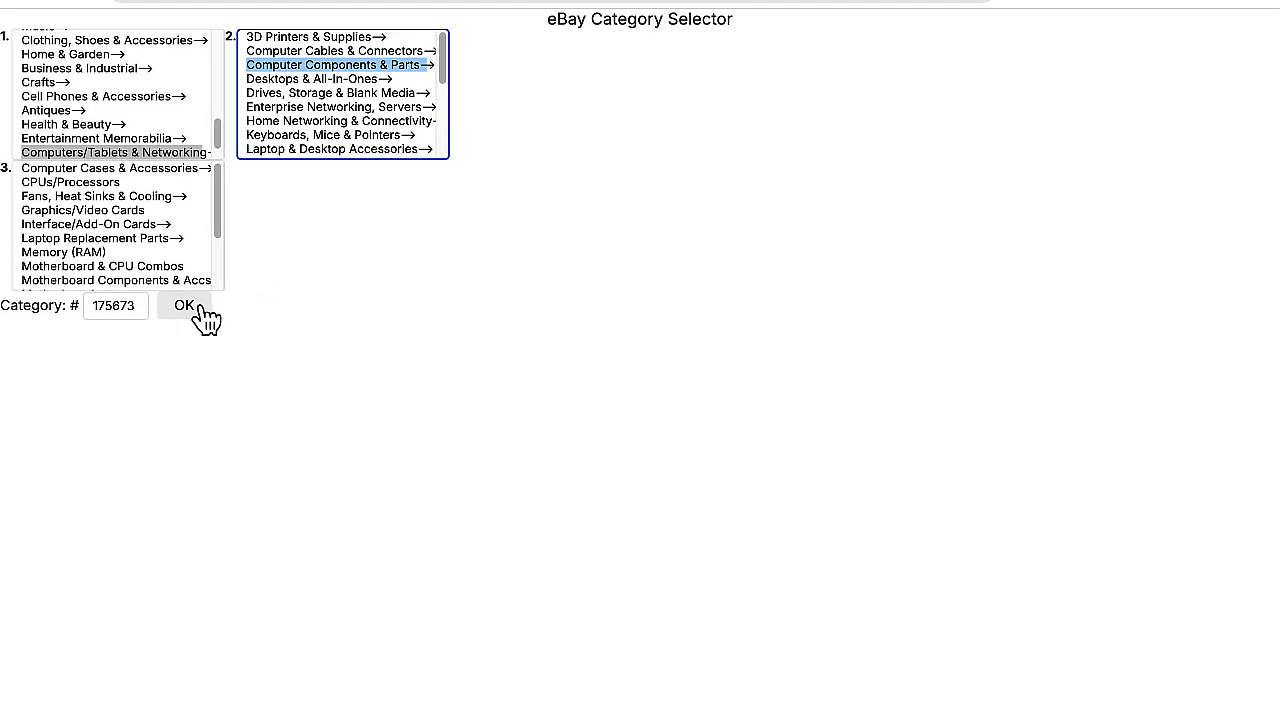
left_click(199, 306)
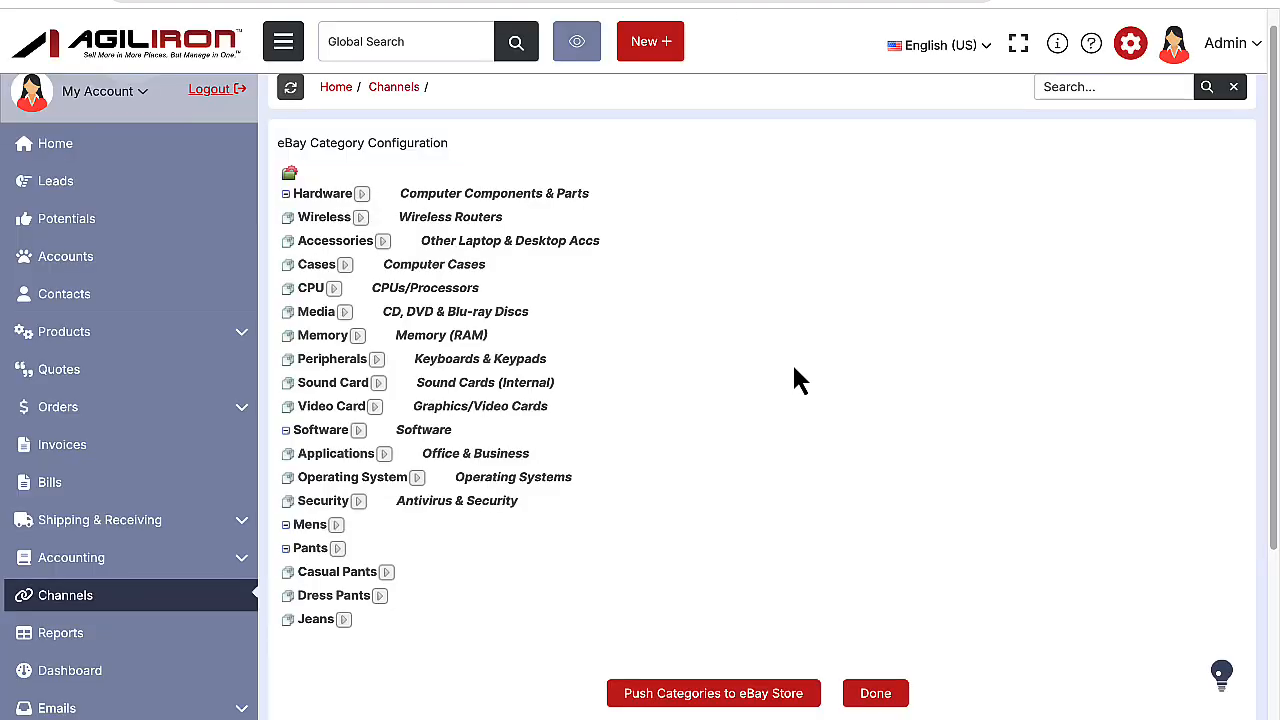
Check the mapped categories, finish the eBay category configuration and save the eBay channel.
scroll(794, 368, "down", 1)
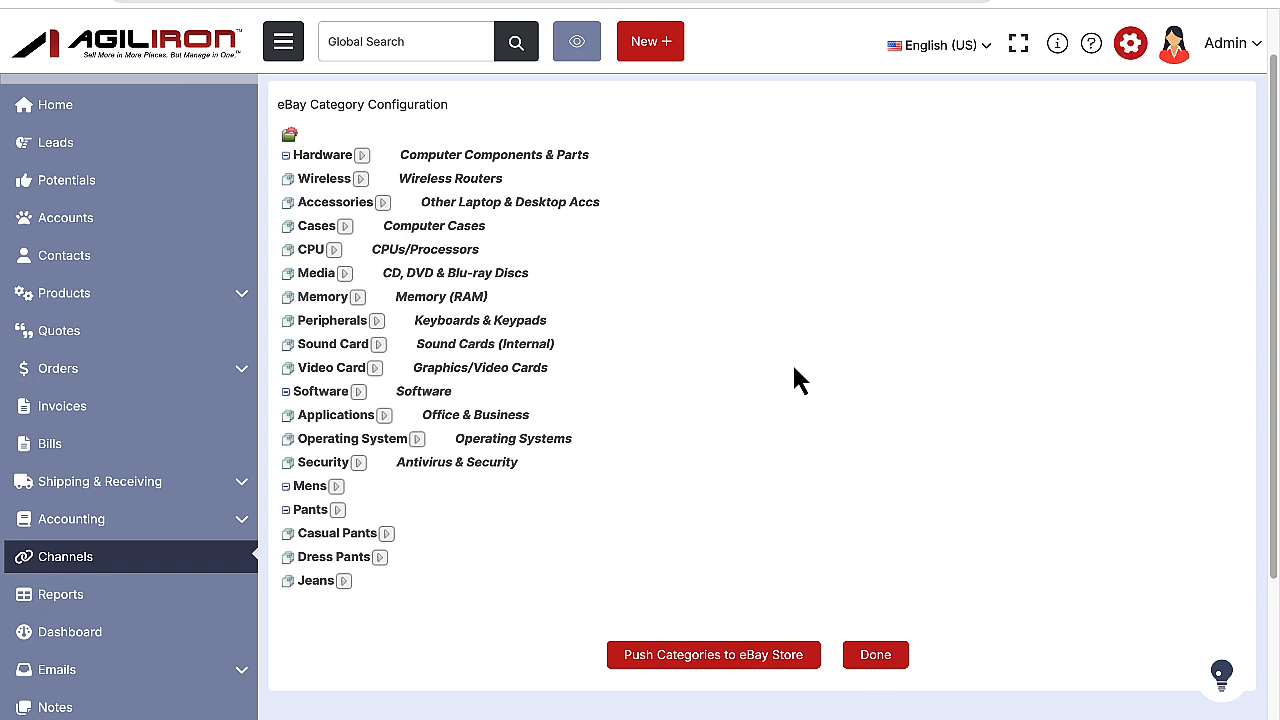
scroll(794, 368, "up", 1)
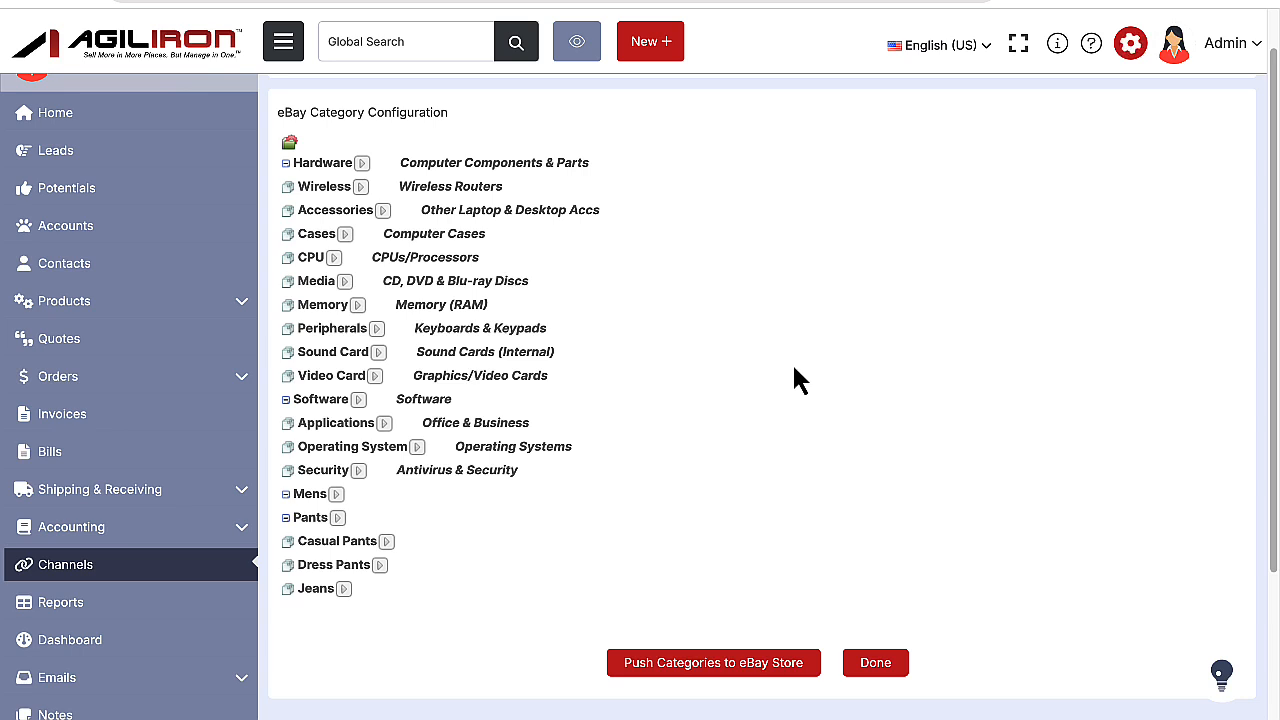
scroll(797, 380, "down", 1)
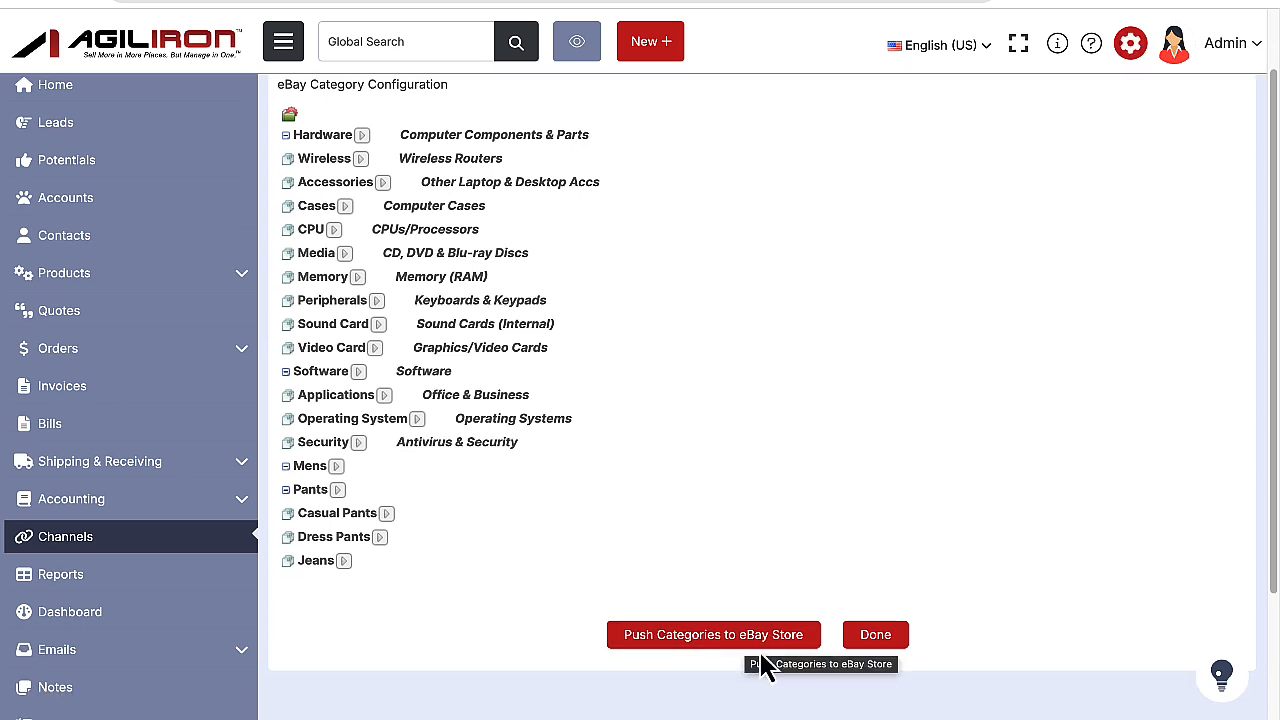
left_click(868, 640)
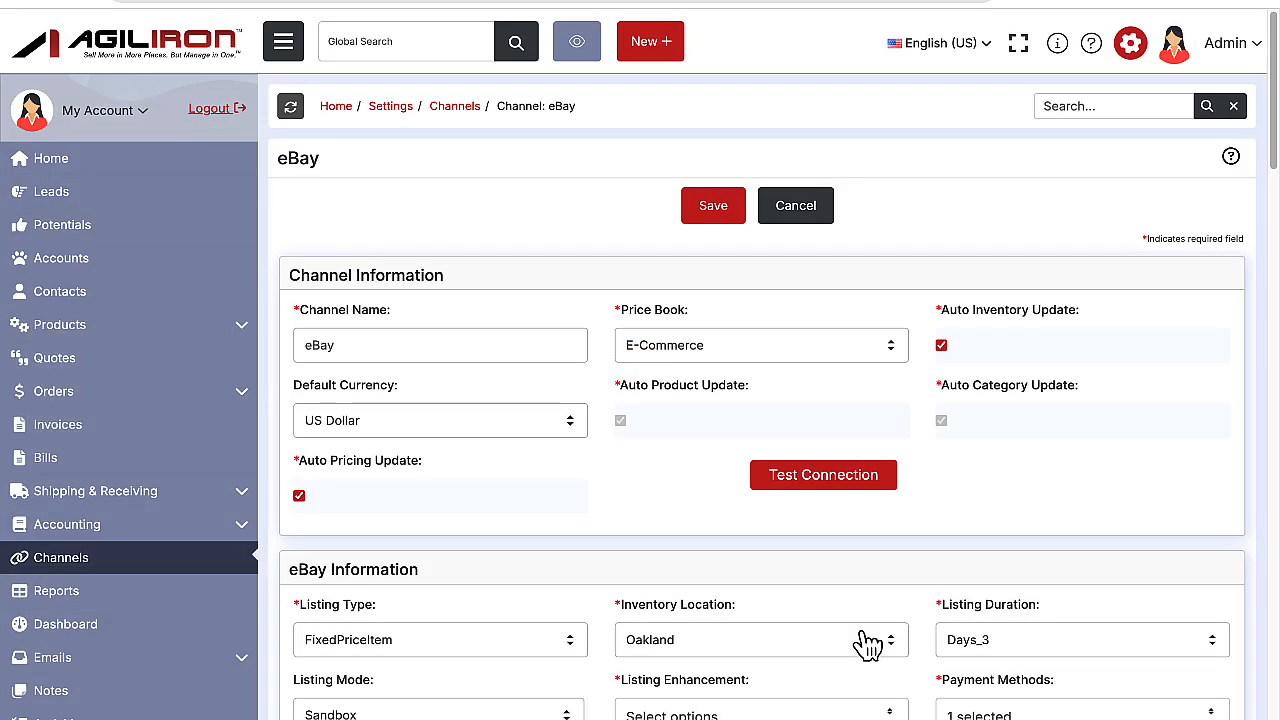
left_click(717, 218)
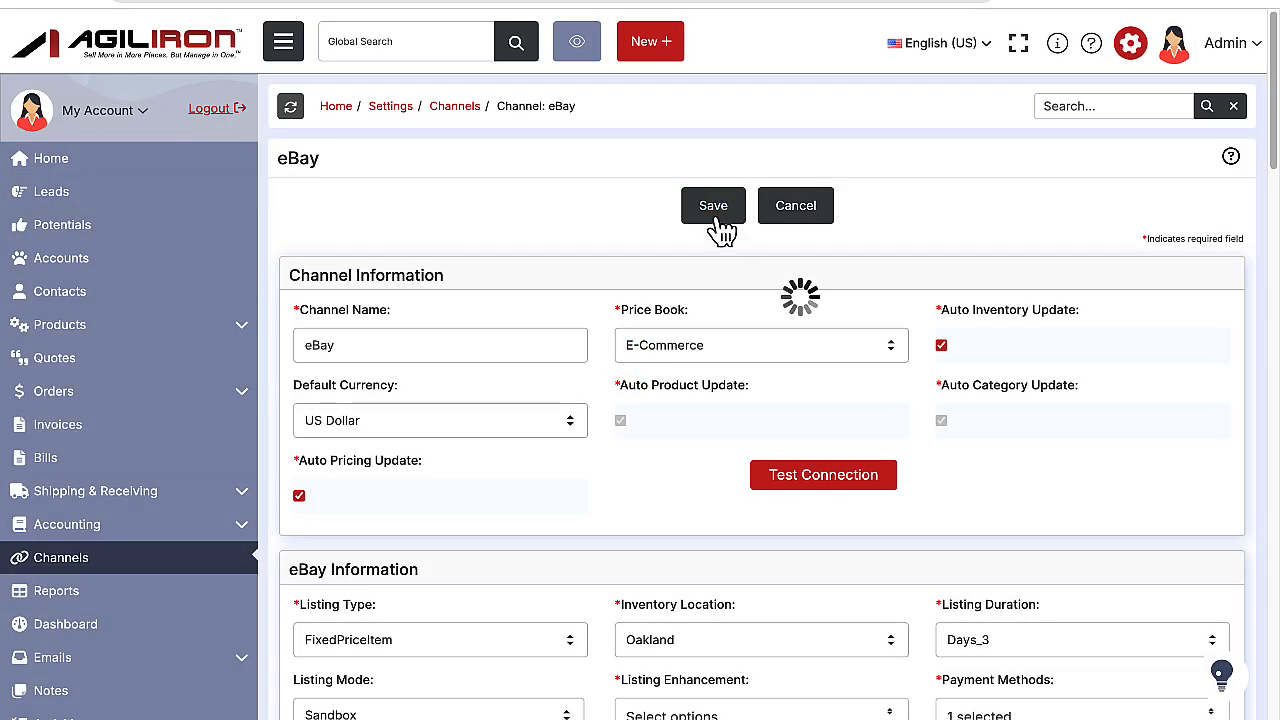
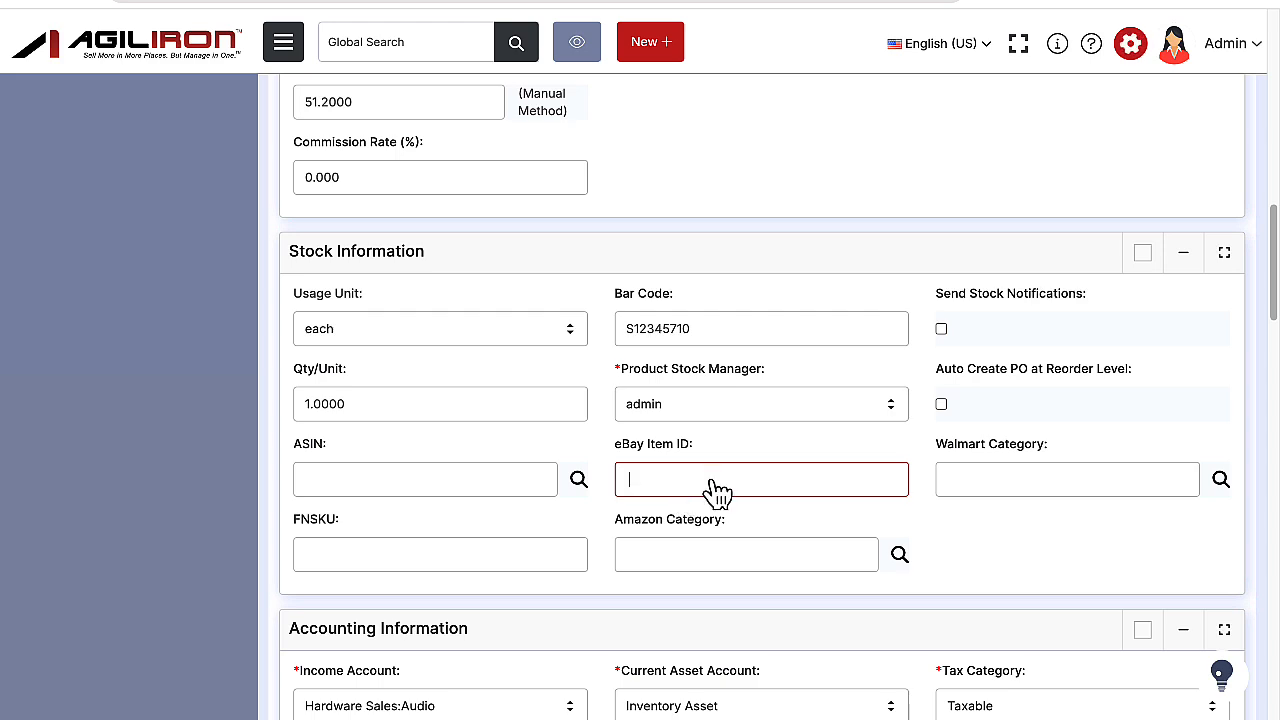
Paste the eBay Item ID into the Dia Sound Card product's stock information and save the product.
key("ctrl+v")
scroll(742, 490, "up", 15)
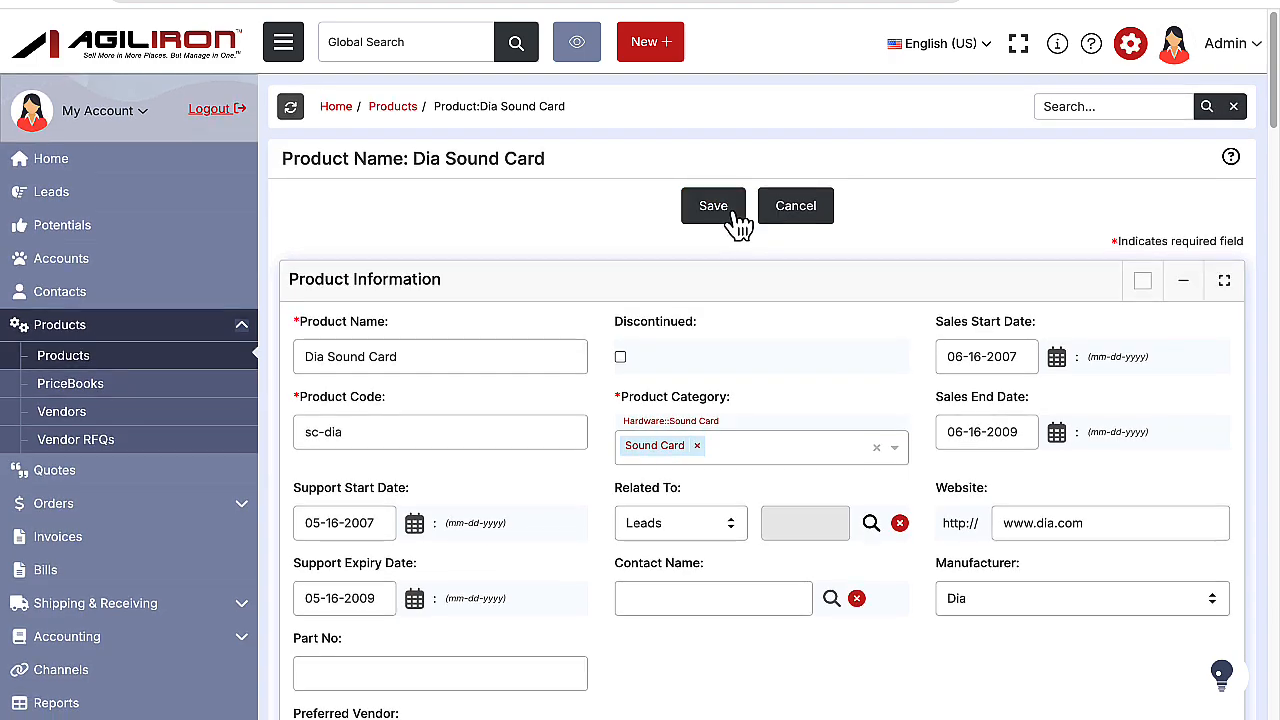
left_click(732, 214)
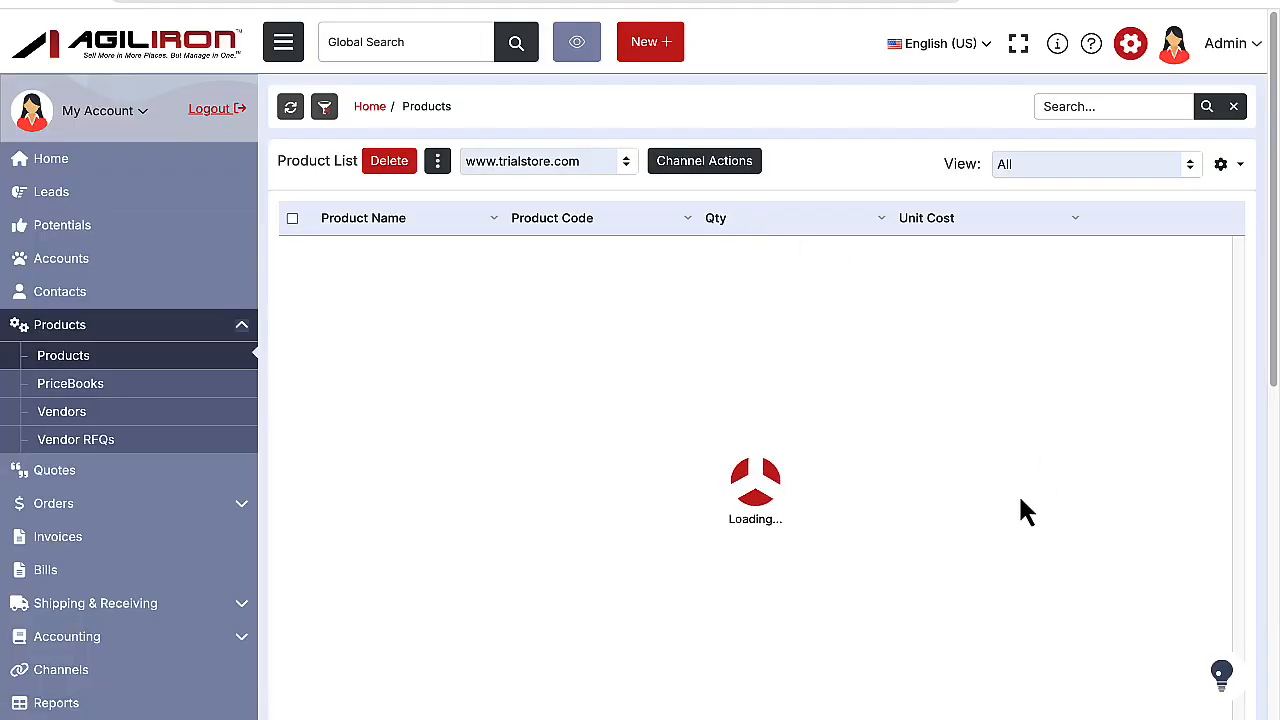
Find the product import templates and examine the eBay Item ID and eBay Variation SKU columns in the Matrix-Item-Products sheet.
scroll(1025, 510, "up", 1)
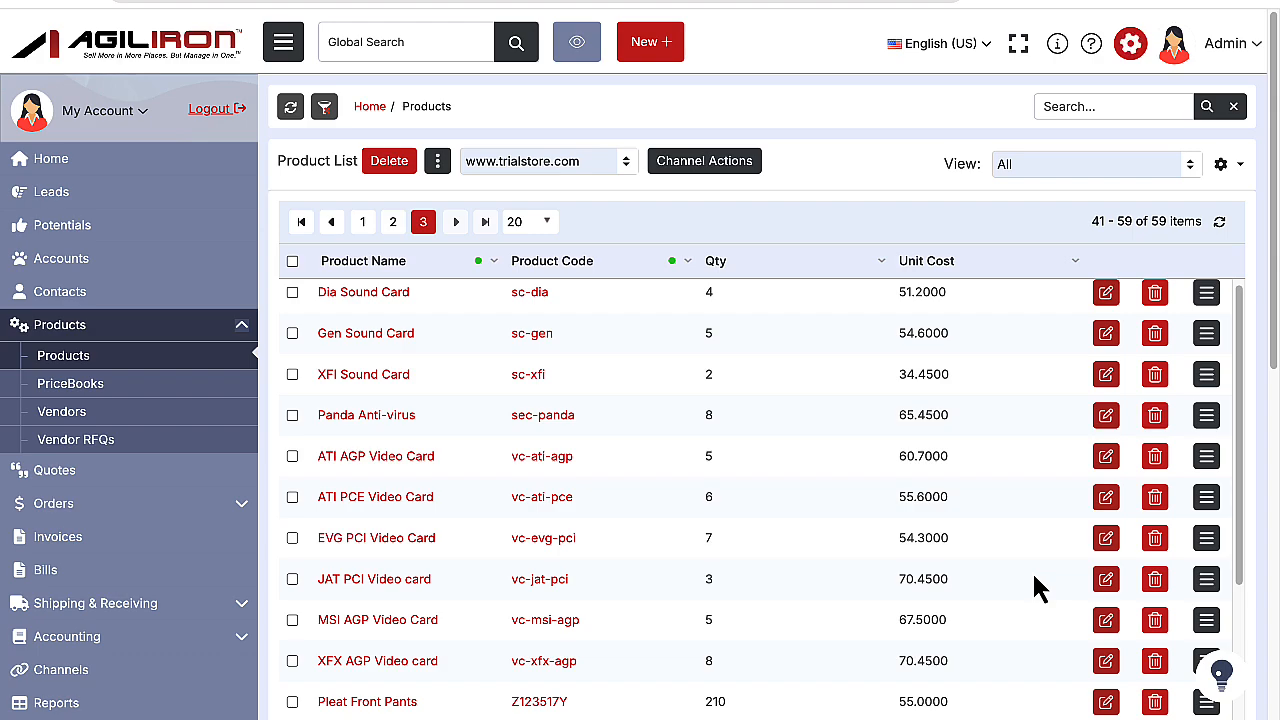
scroll(1035, 588, "down", 6)
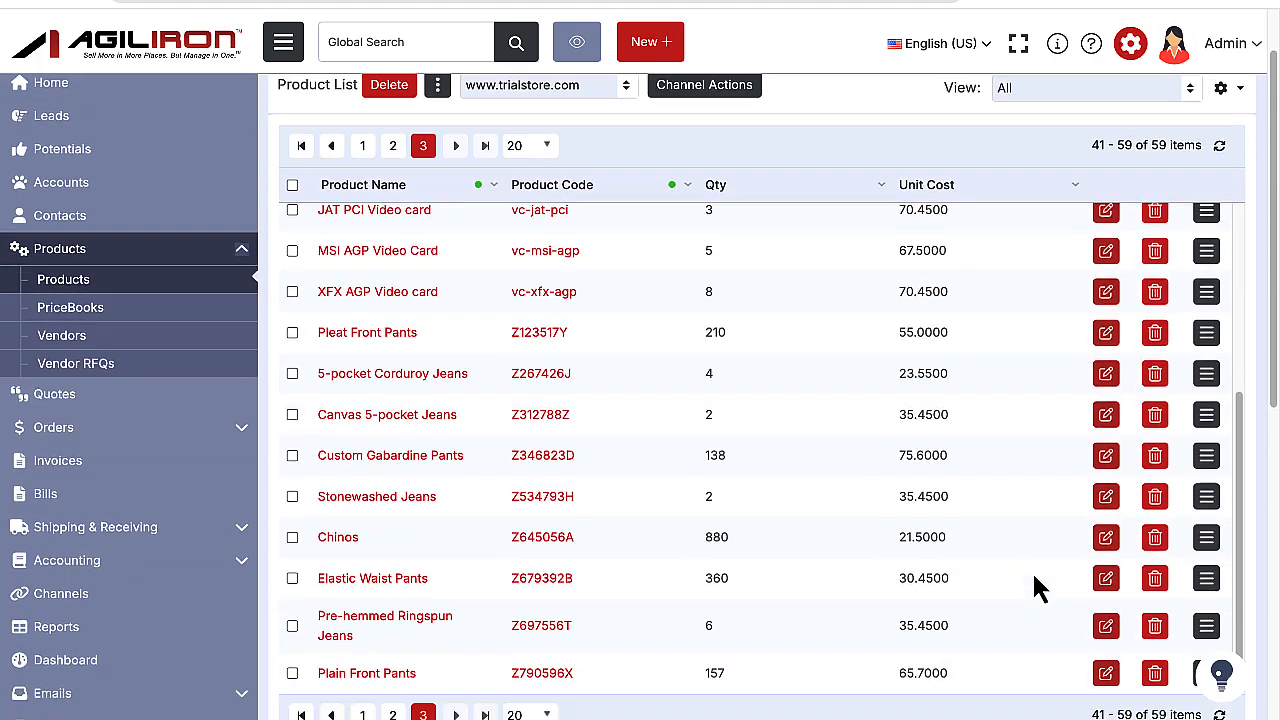
scroll(1035, 588, "down", 3)
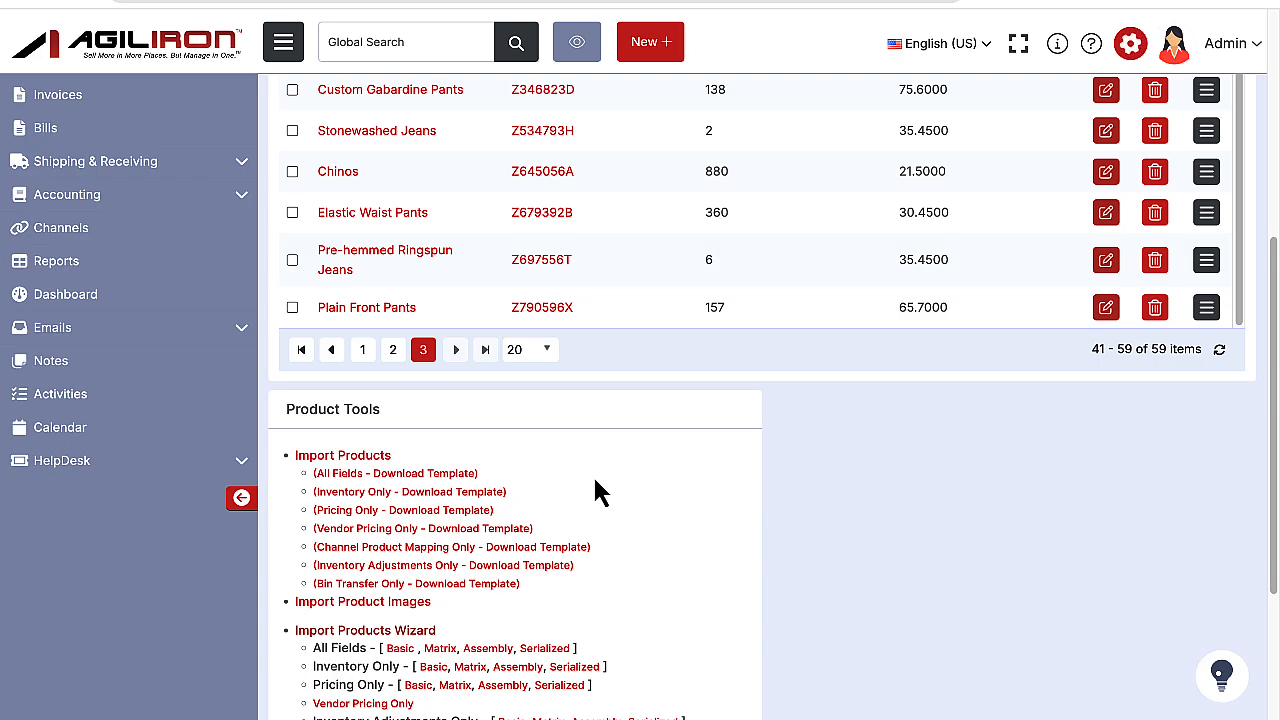
key("ctrl+Right")
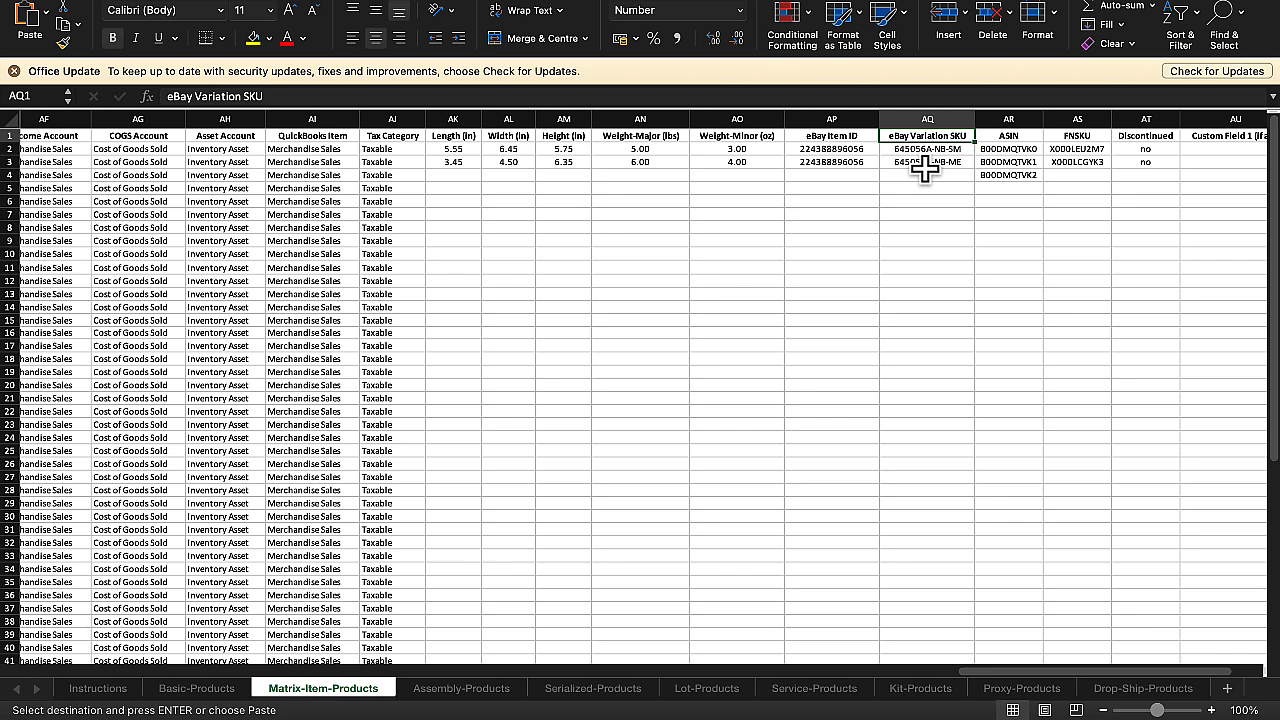
left_click(925, 163)
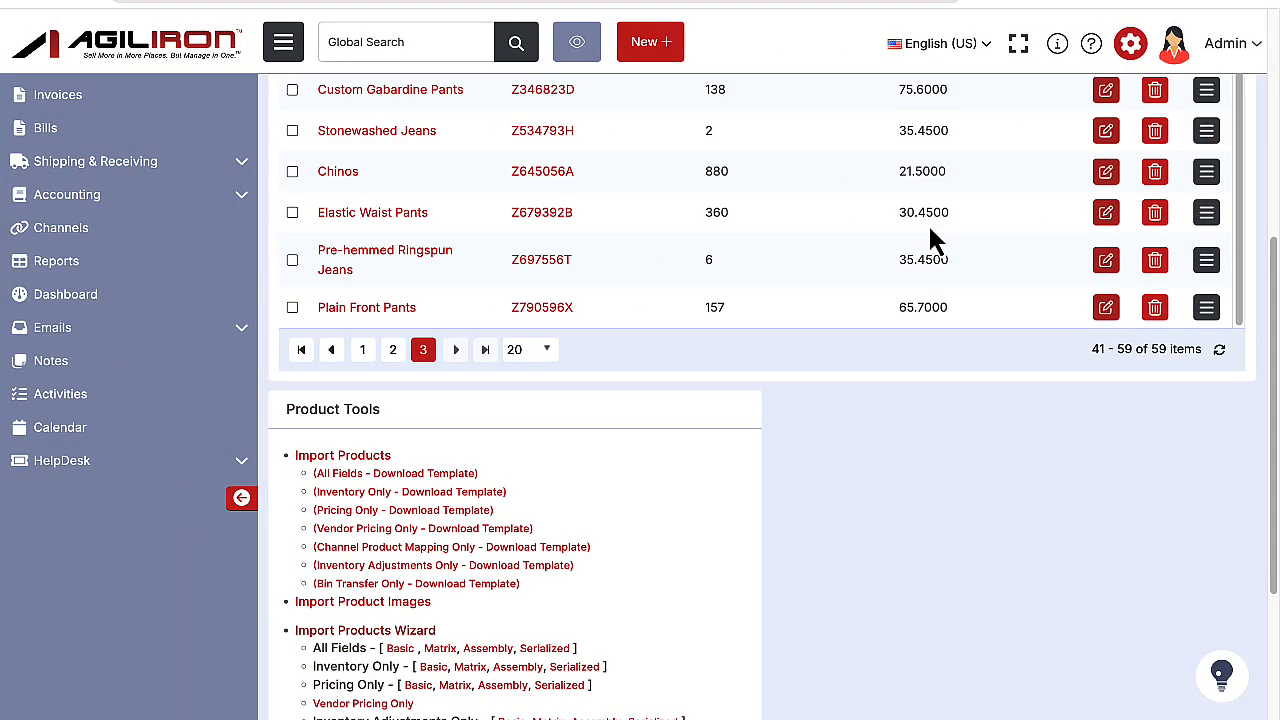
Look through the product list and its Product Tools import and export options, and return to the start of the list.
scroll(930, 265, "up", 5)
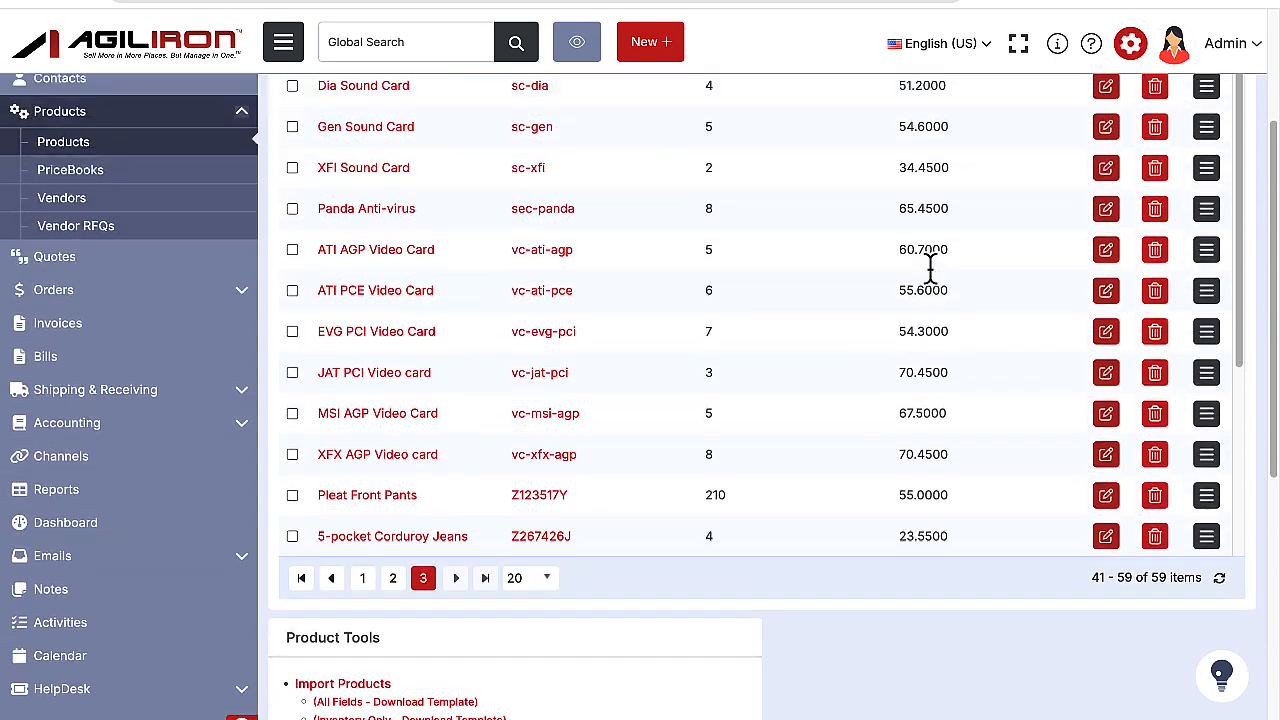
scroll(932, 270, "up", 4)
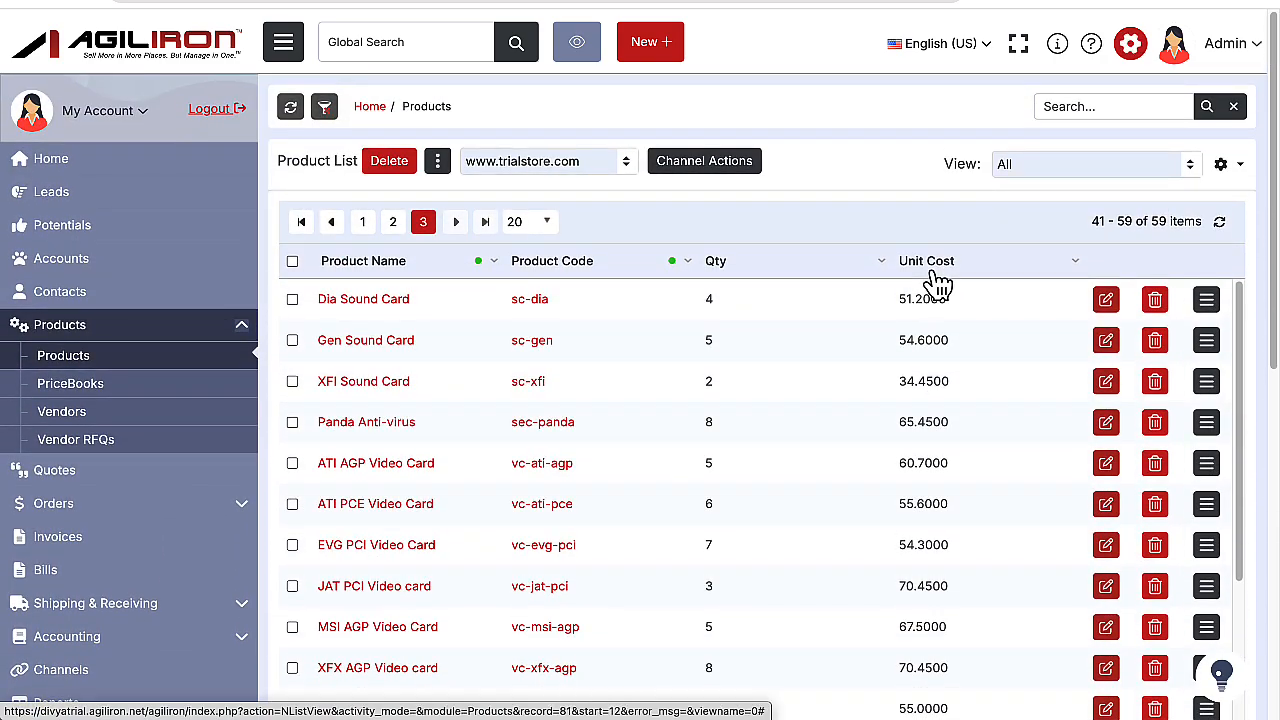
scroll(766, 634, "down", 2)
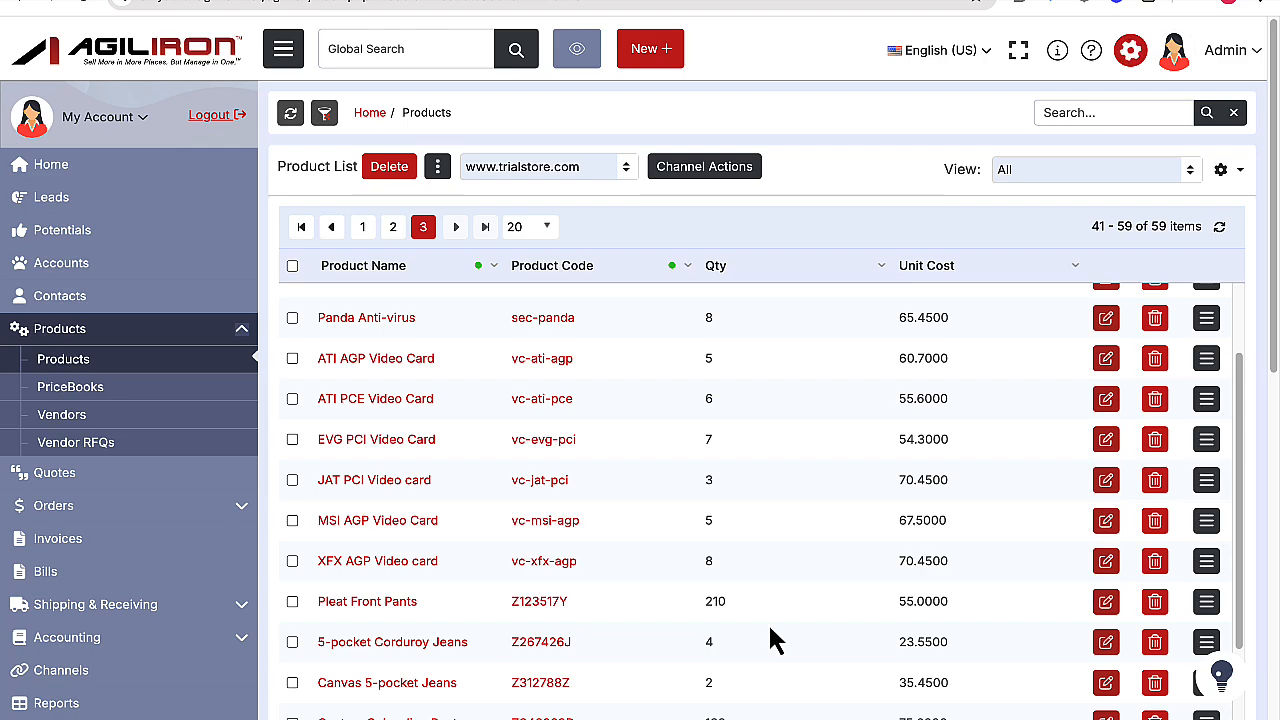
scroll(775, 640, "down", 7)
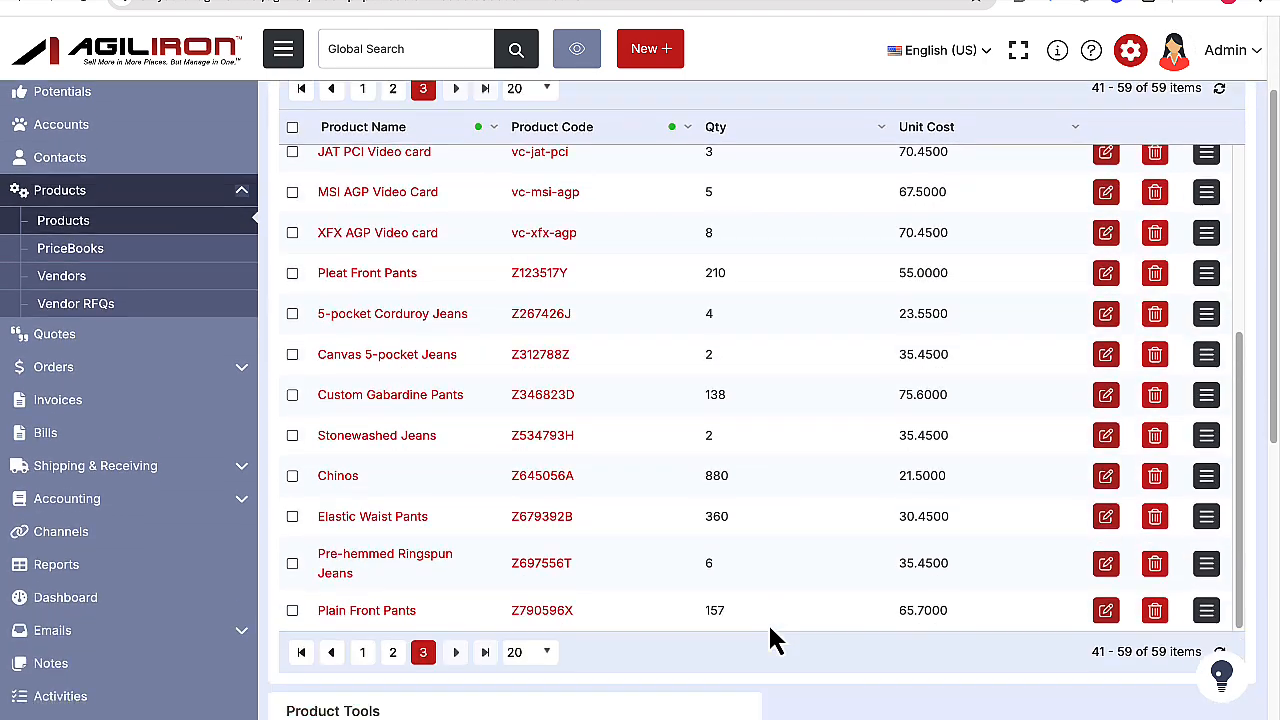
scroll(775, 640, "down", 1)
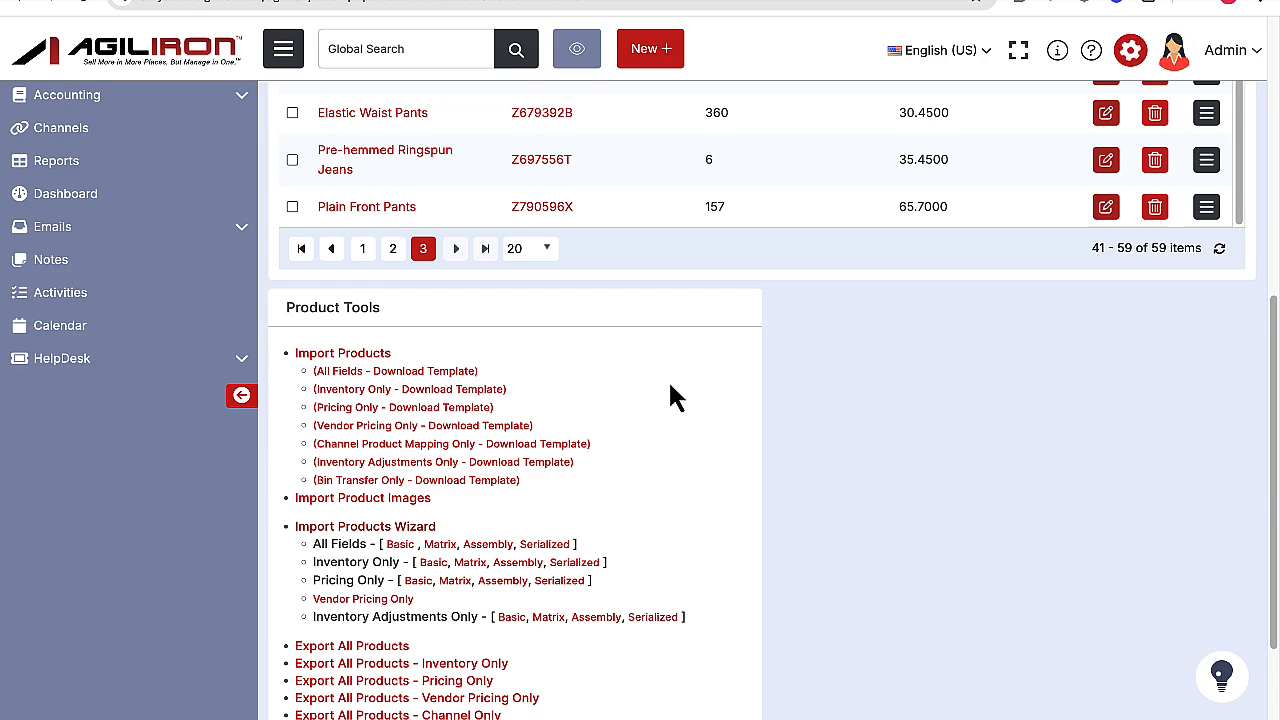
scroll(670, 385, "up", 10)
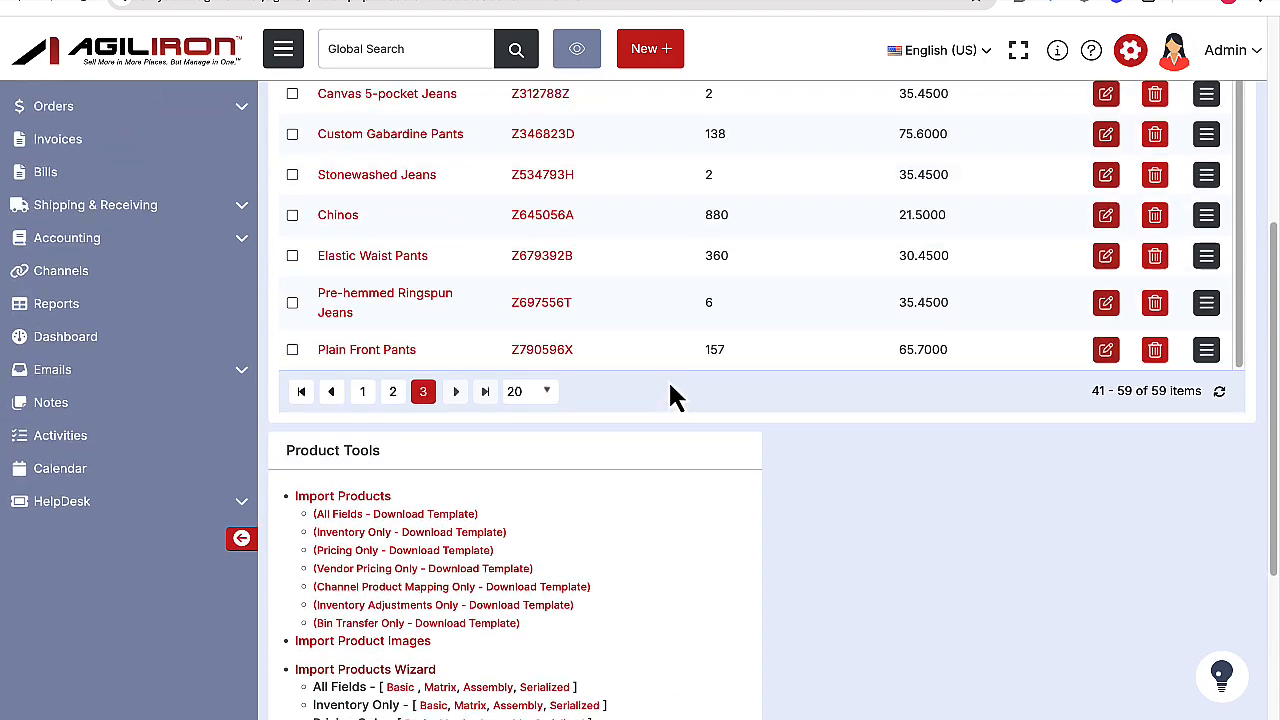
scroll(670, 395, "up", 4)
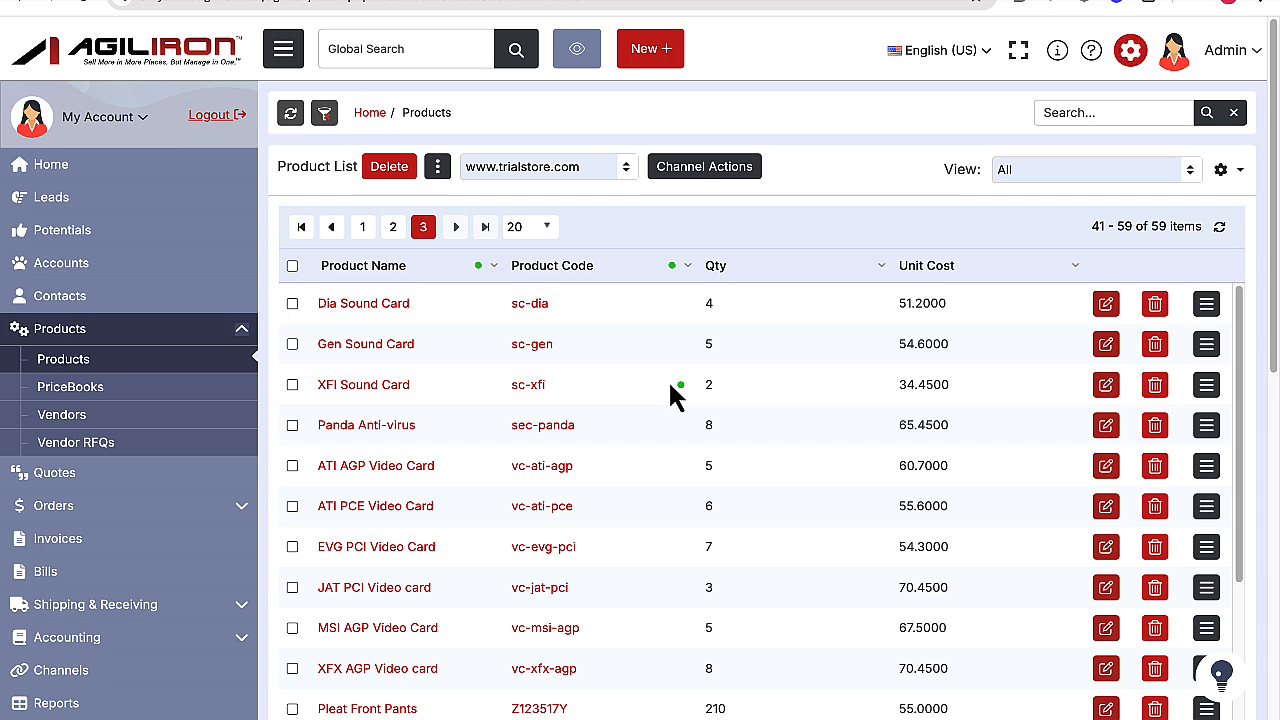
Select the Gen Sound Card product and start the channel actions for the eBay channel.
left_click(293, 345)
left_click(610, 171)
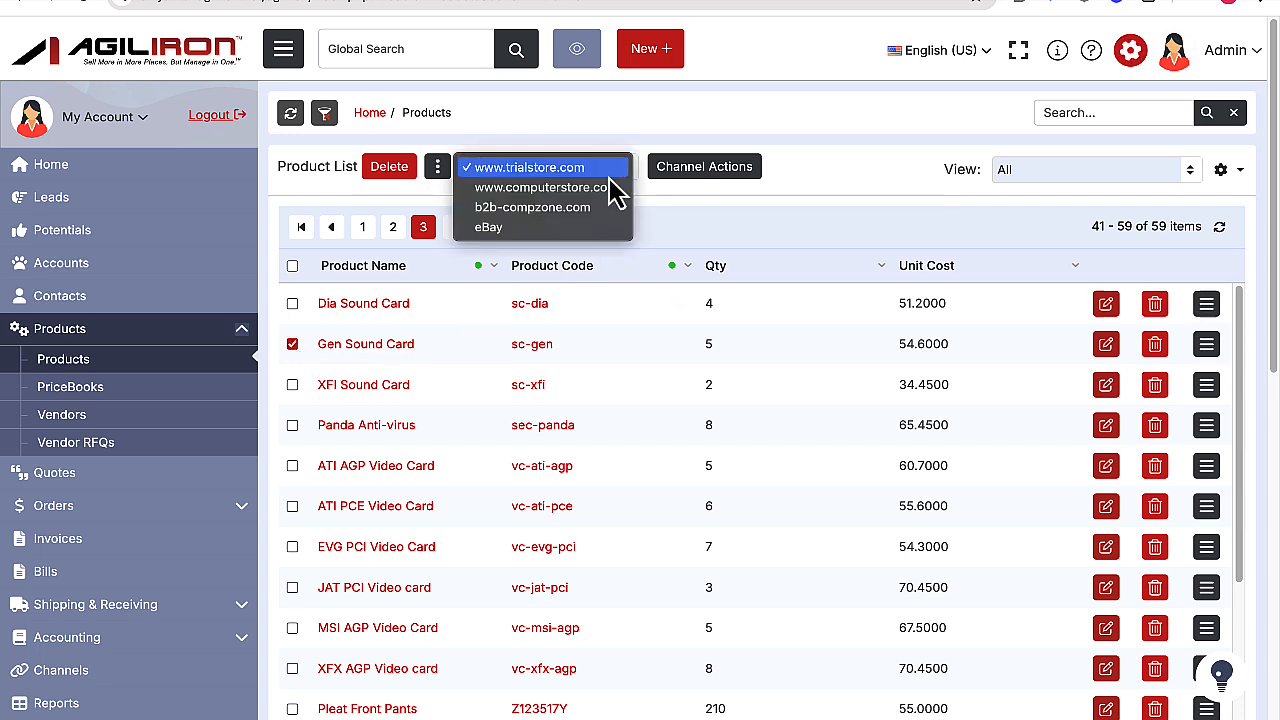
left_click(587, 230)
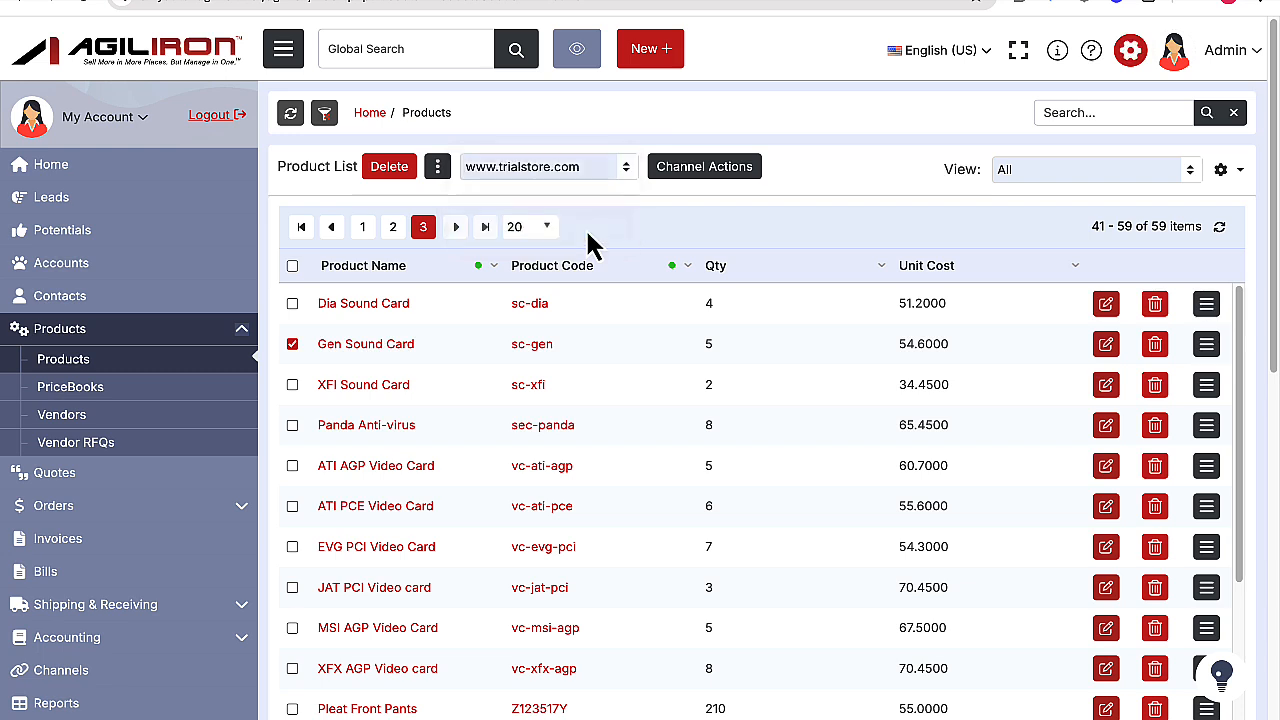
left_click(700, 172)
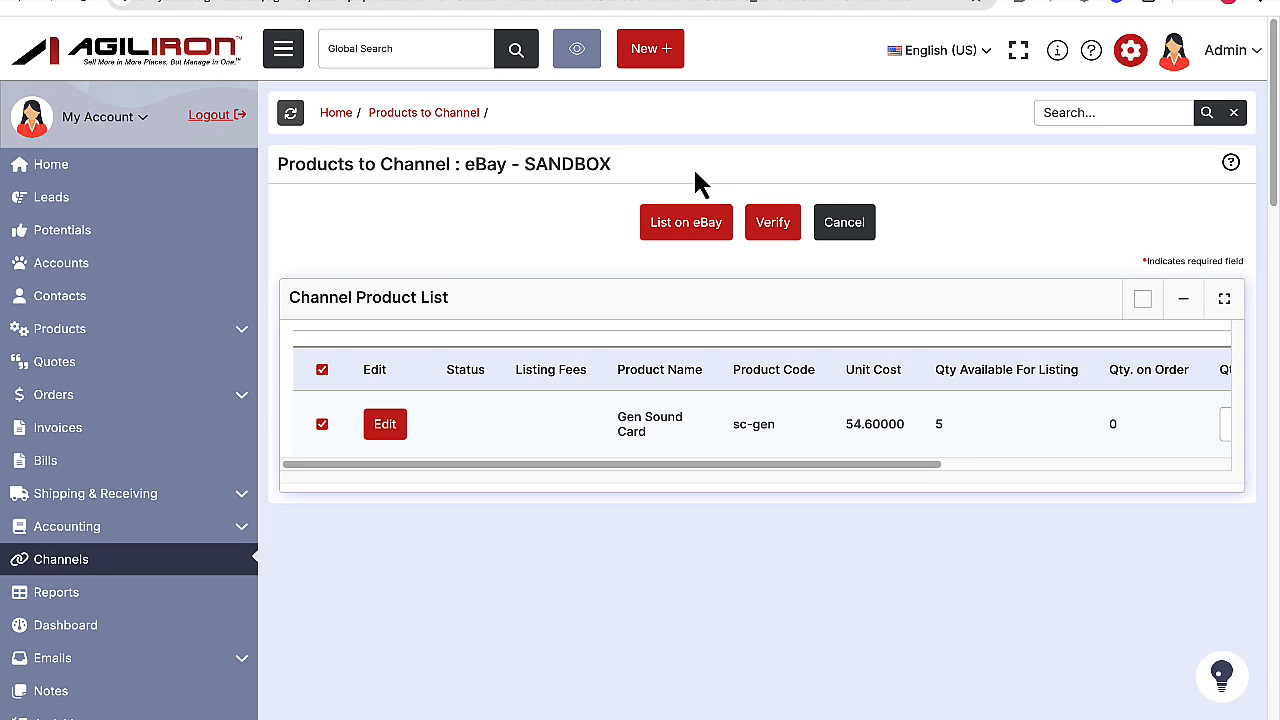
Open the Gen Sound Card's eBay listing for editing and review its listing, pricing, shipping, payment, image and description sections.
left_click_drag(755, 460, 645, 481)
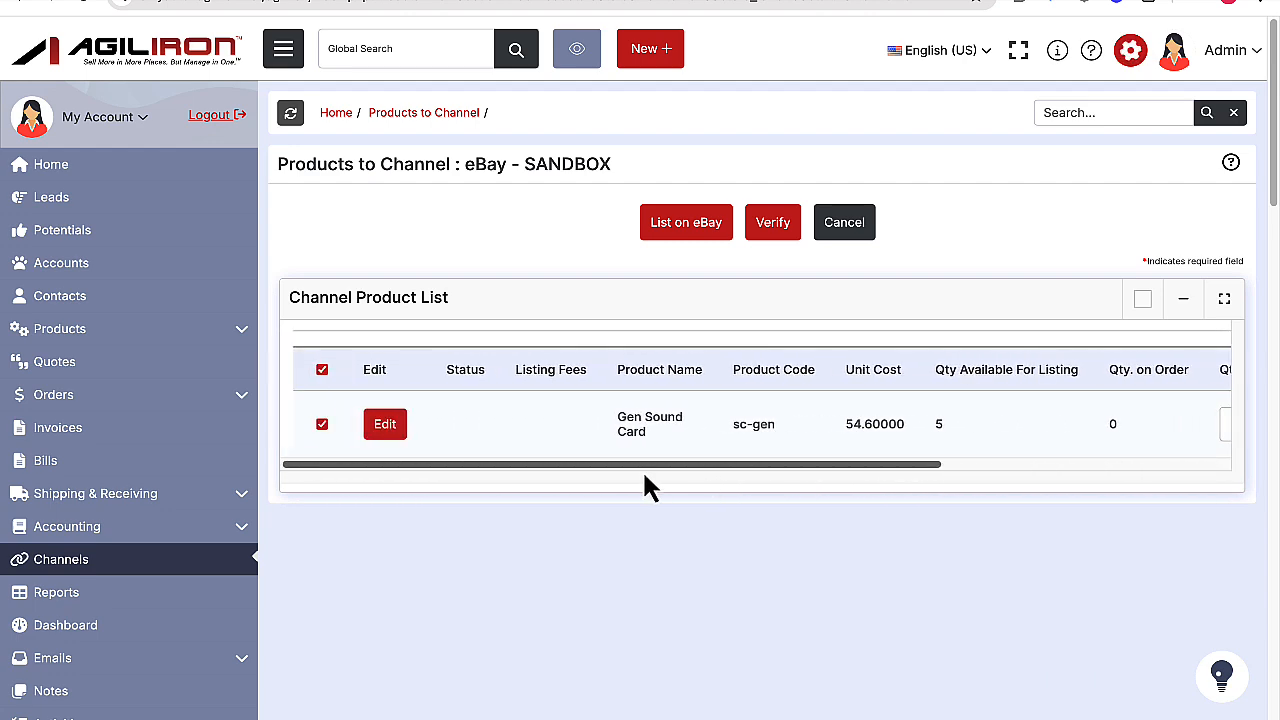
left_click(378, 432)
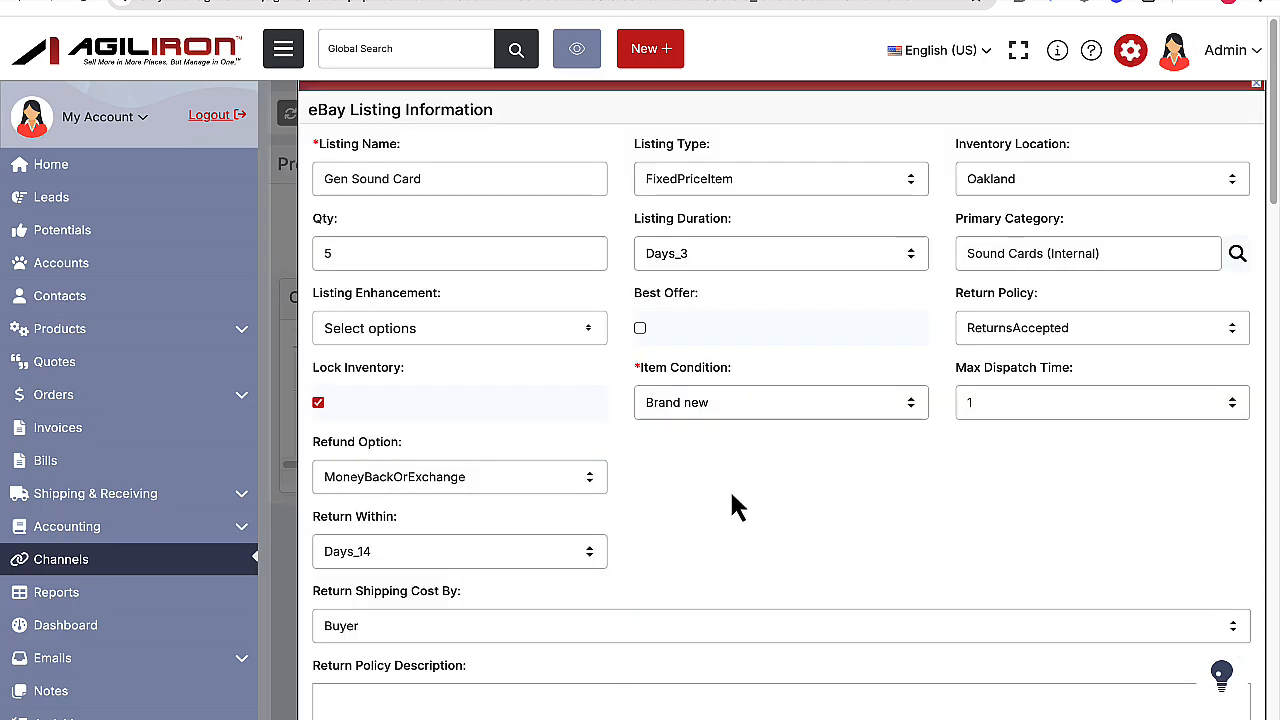
scroll(731, 507, "down", 5)
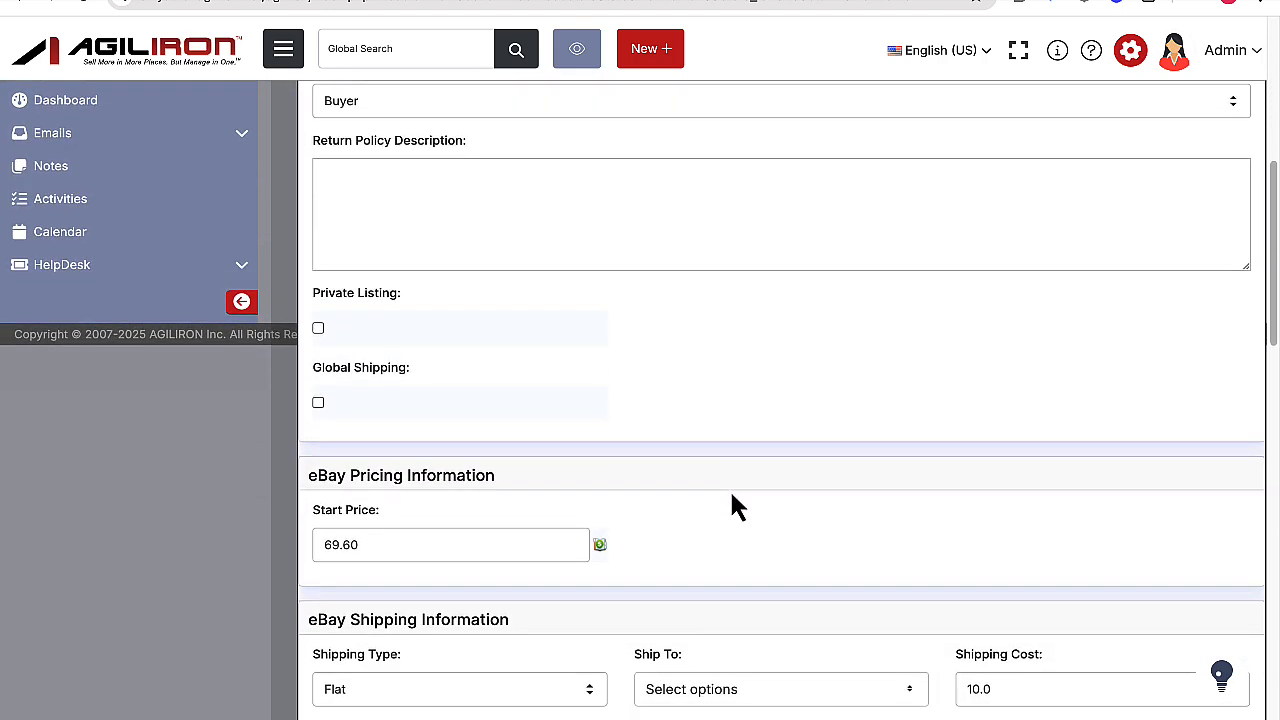
scroll(731, 507, "down", 7)
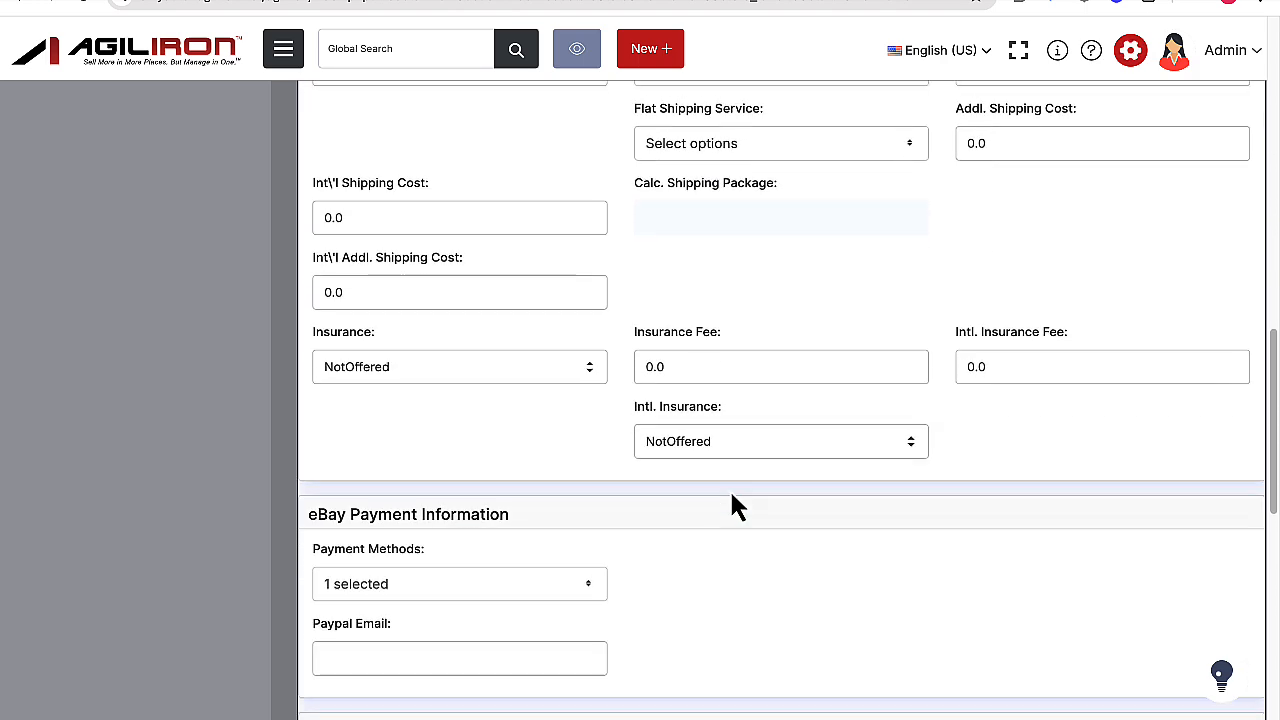
scroll(731, 507, "down", 6)
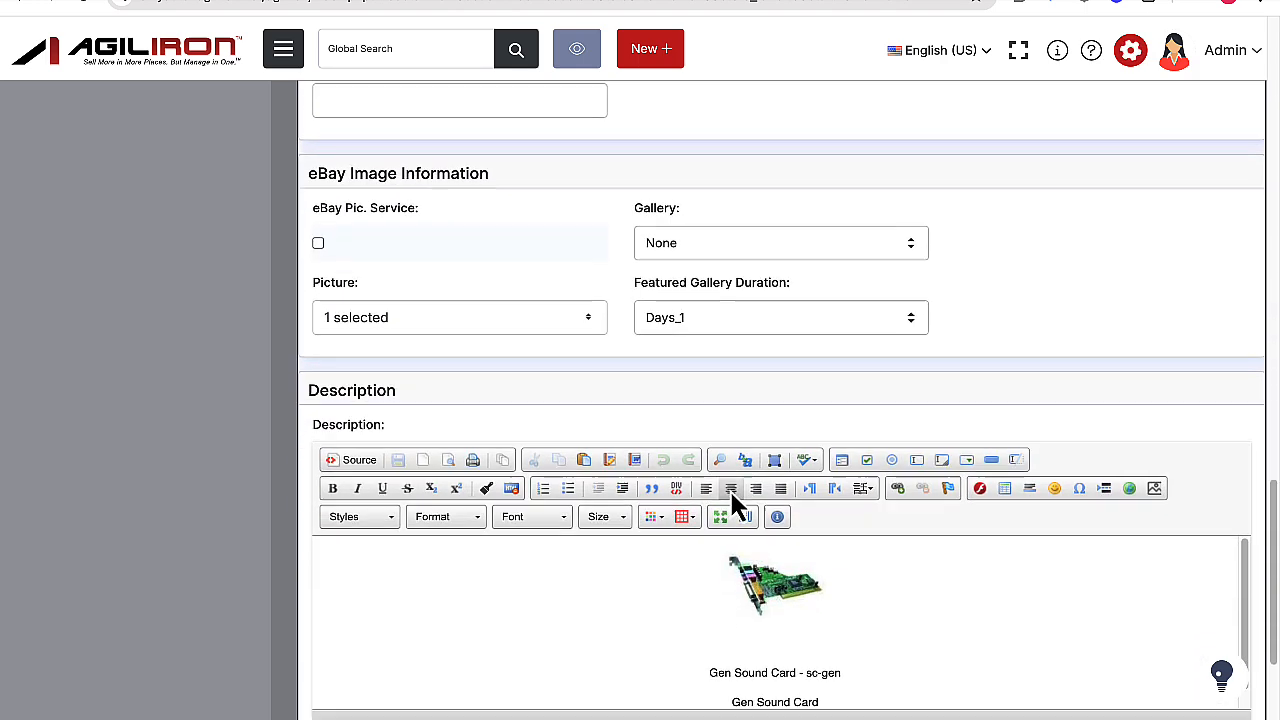
scroll(731, 497, "down", 2)
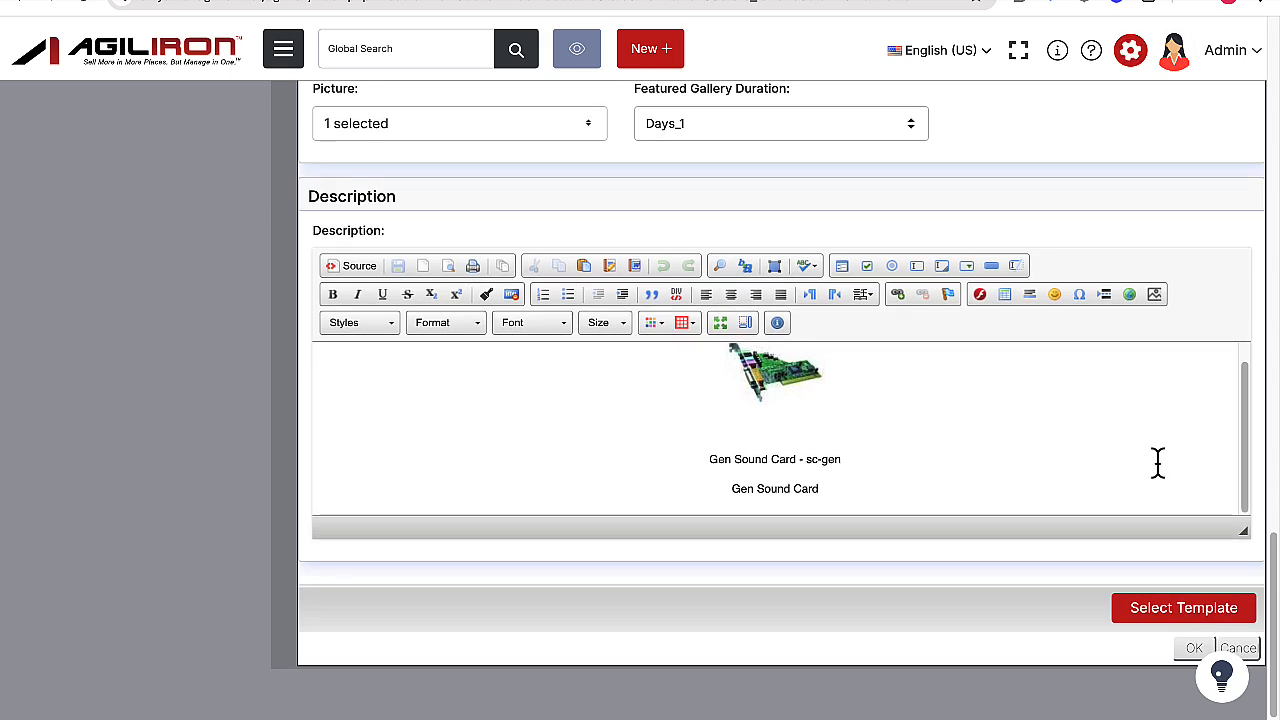
Open the eBay Listing template from the communication settings for editing and examine its merge fields and body.
left_click(1133, 62)
scroll(1003, 378, "down", 8)
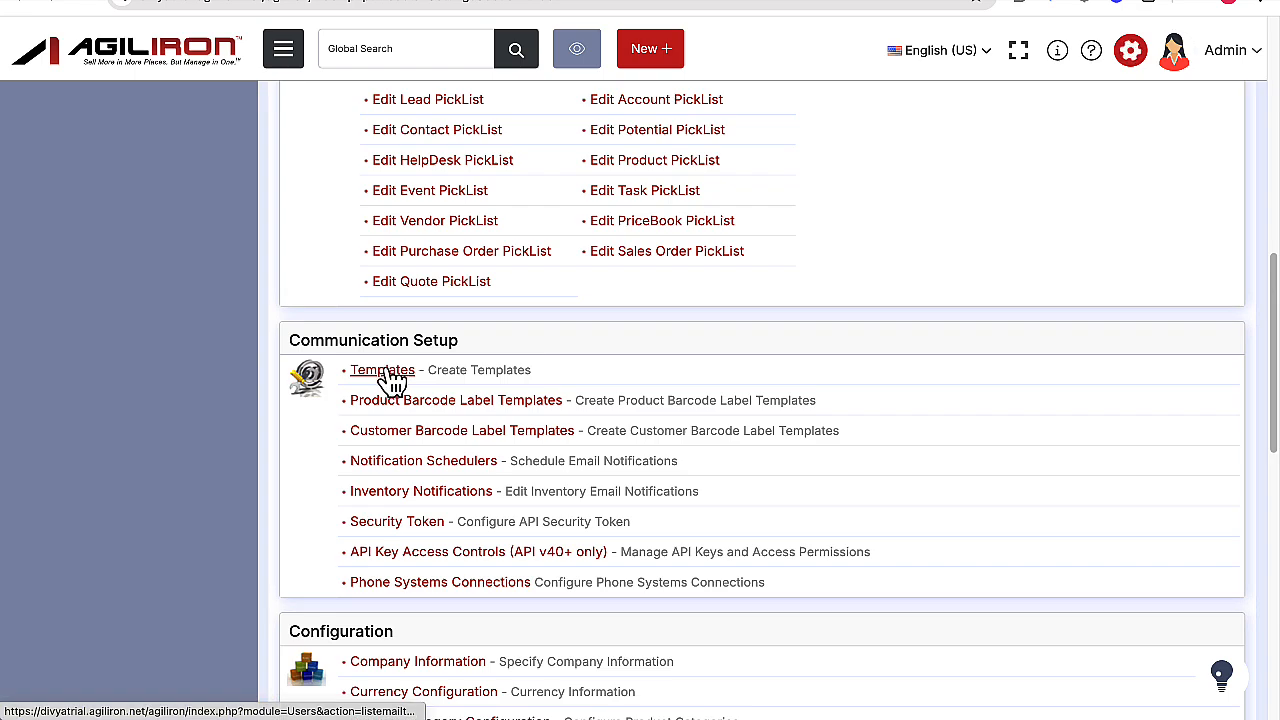
left_click(386, 370)
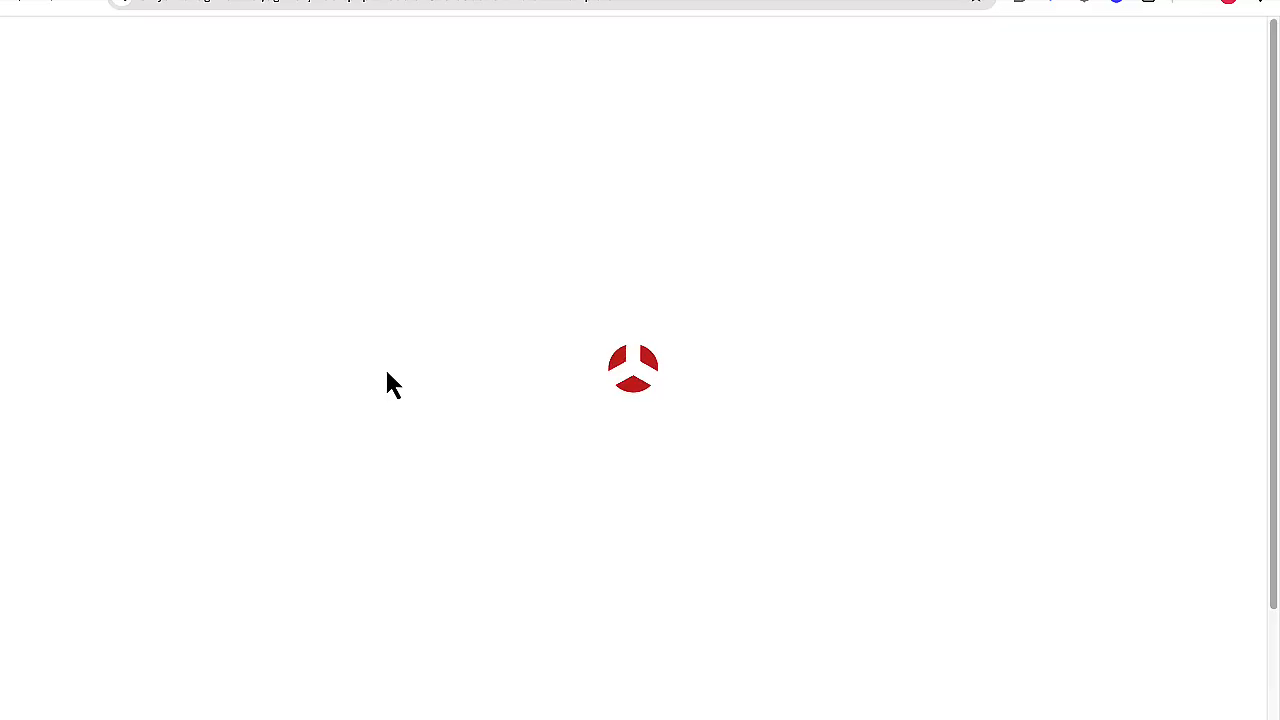
scroll(380, 430, "down", 1)
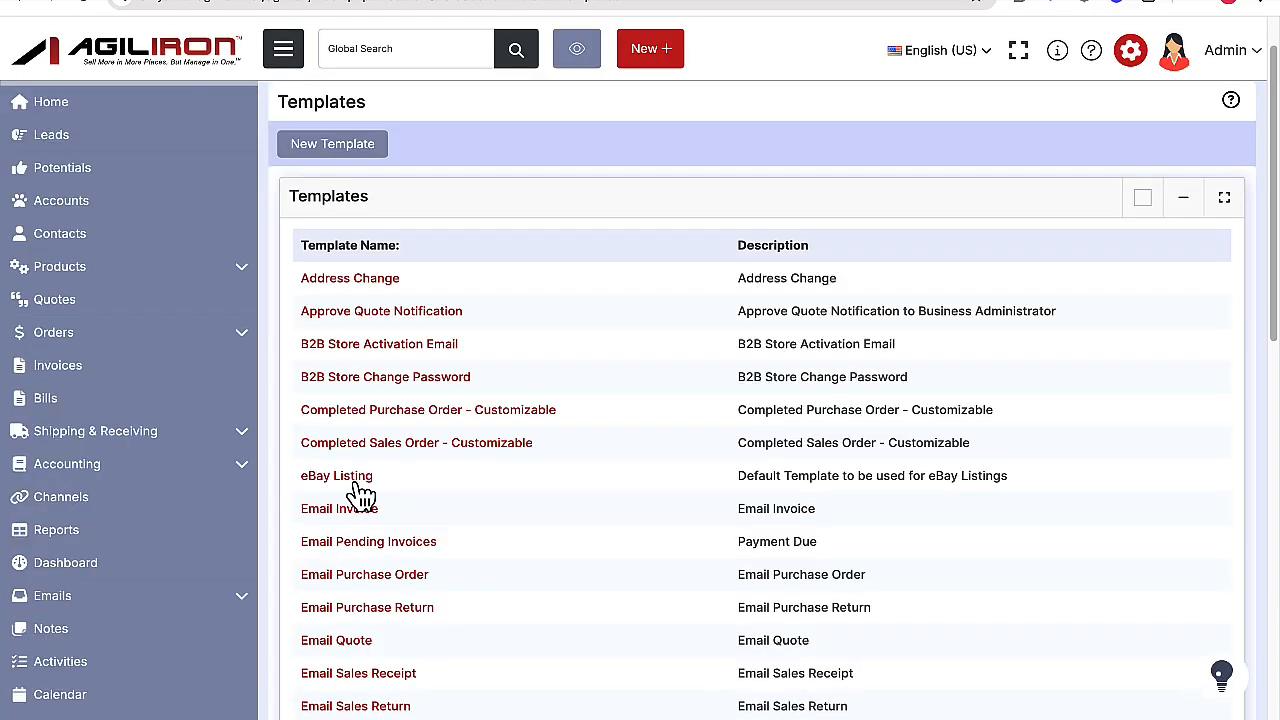
left_click(340, 477)
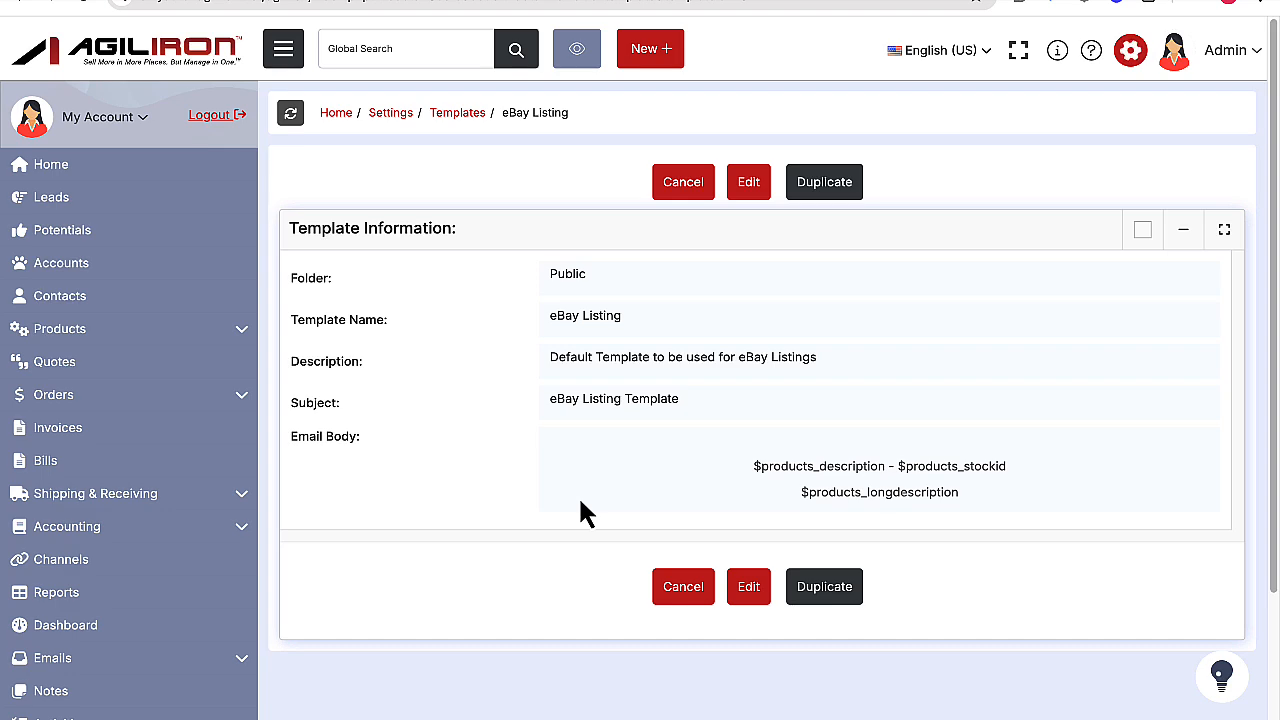
left_click(759, 192)
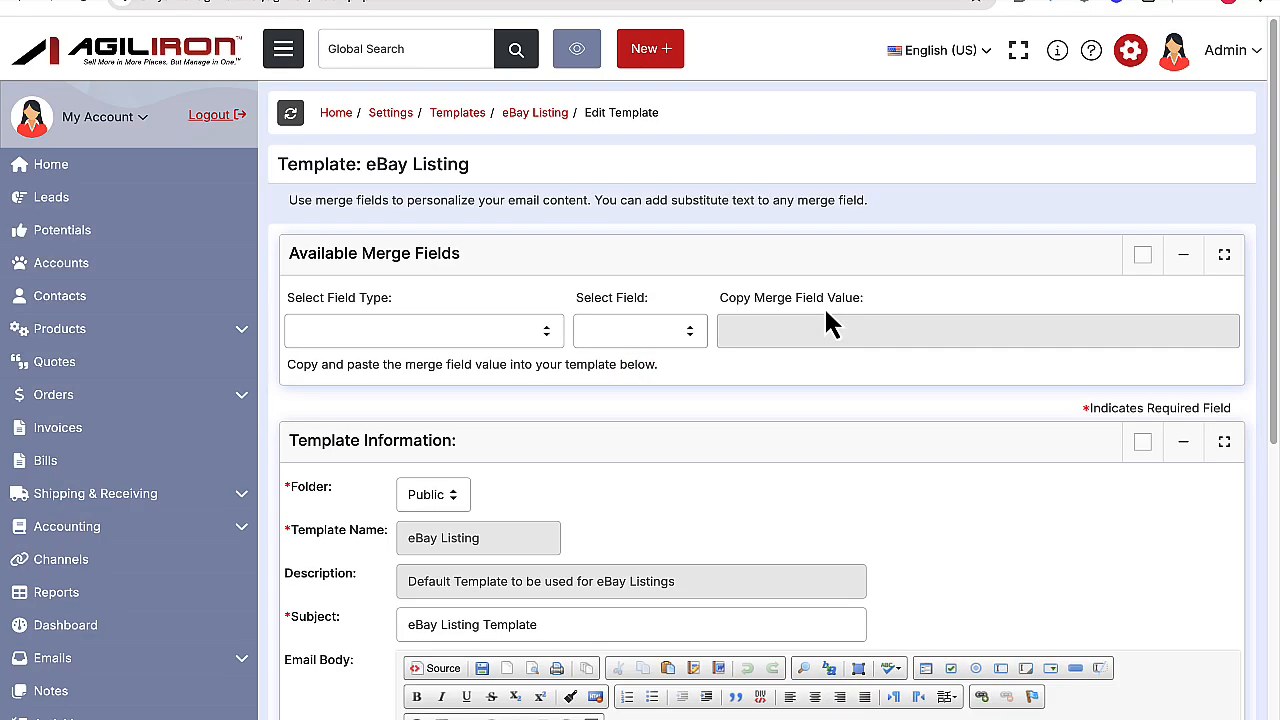
scroll(920, 462, "down", 2)
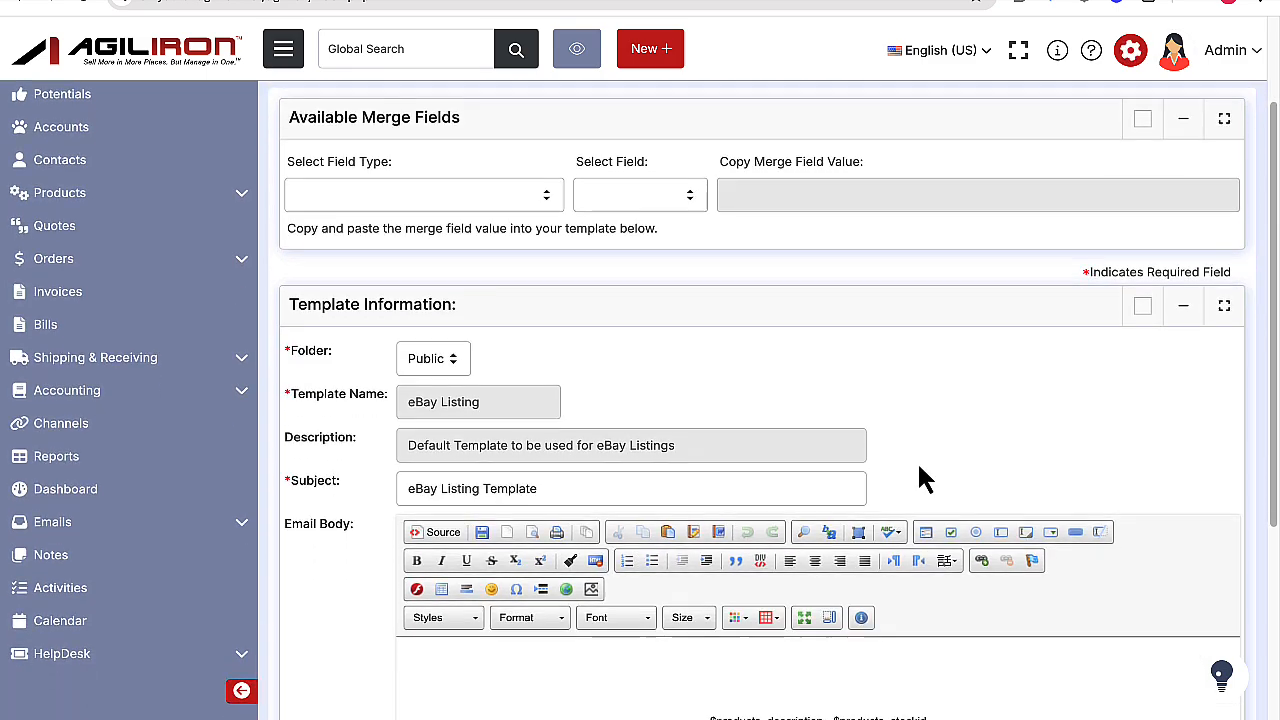
scroll(920, 478, "down", 4)
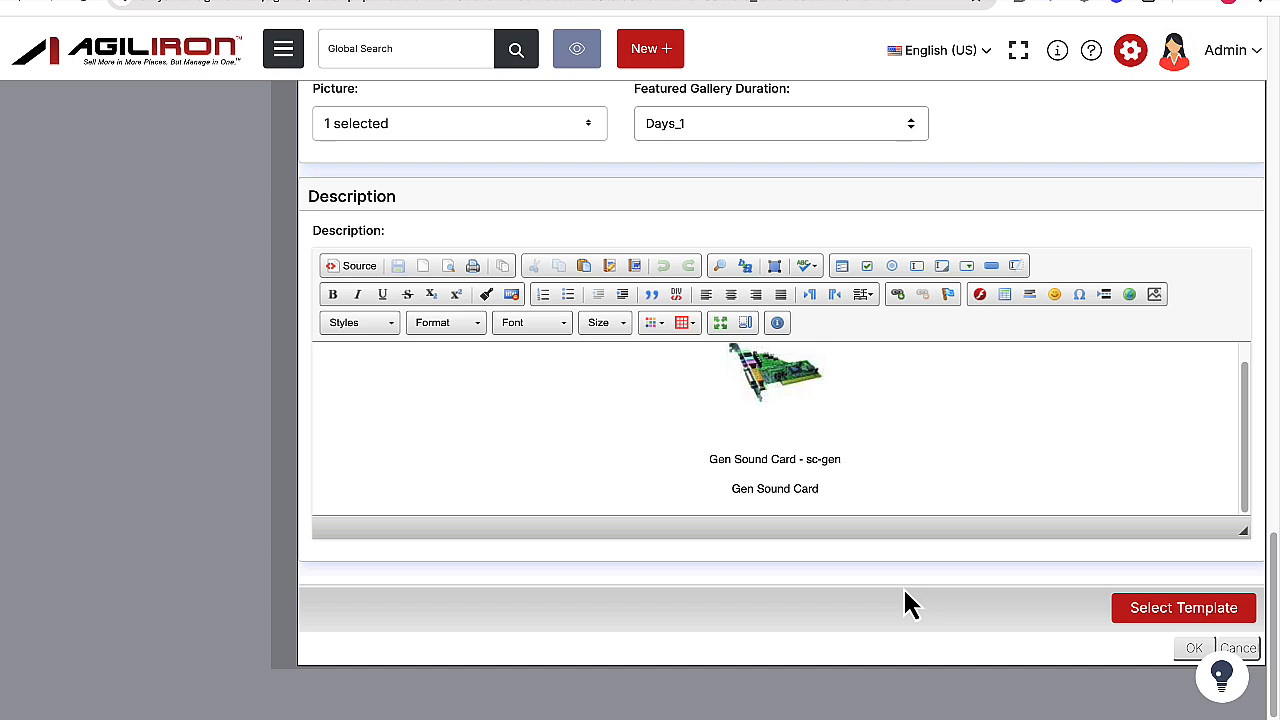
View the templates available for the listing's description and close the template selection.
left_click(1138, 621)
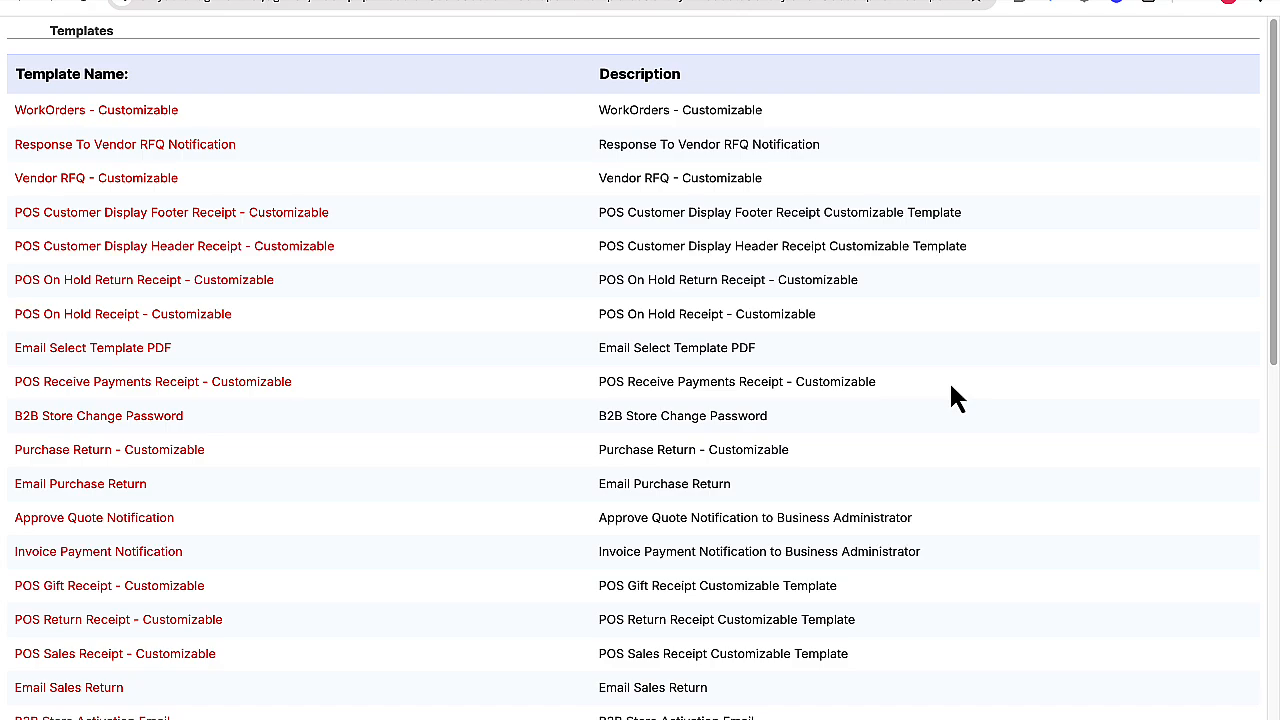
key("super+w")
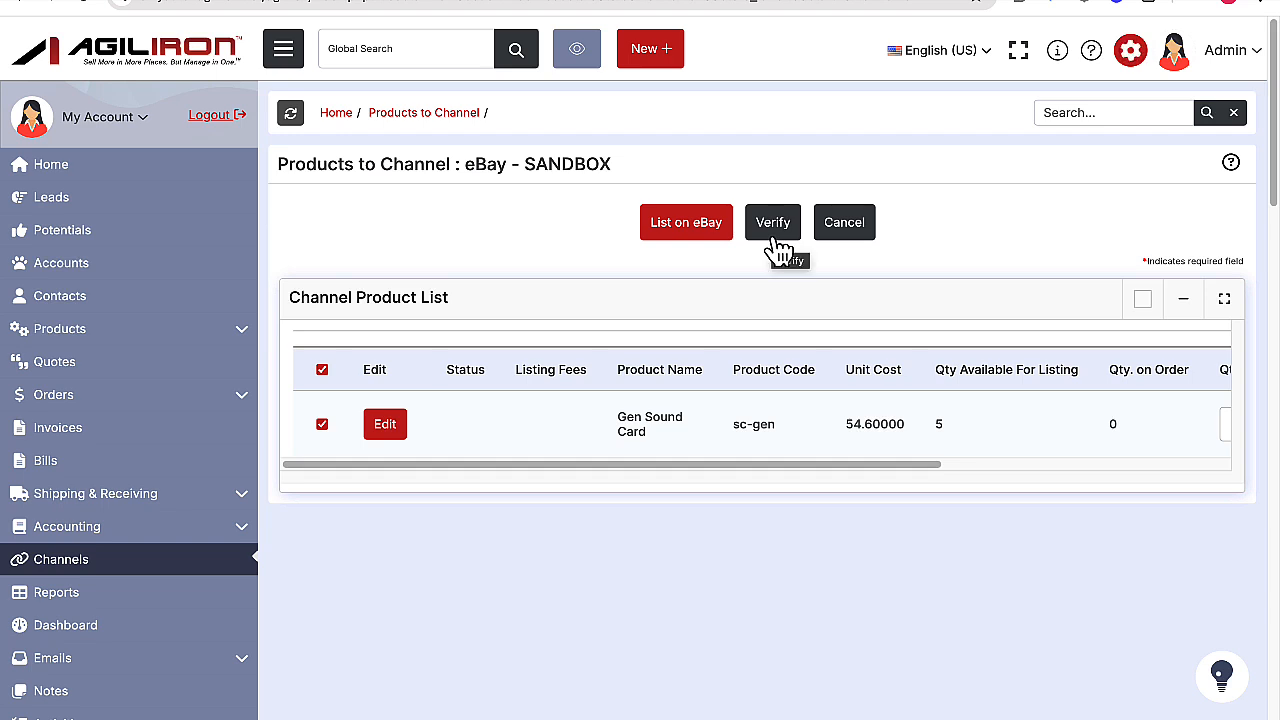
Verify the Gen Sound Card listing and its listing fees, and list the product on eBay.
left_click(778, 250)
mouse_move(452, 420)
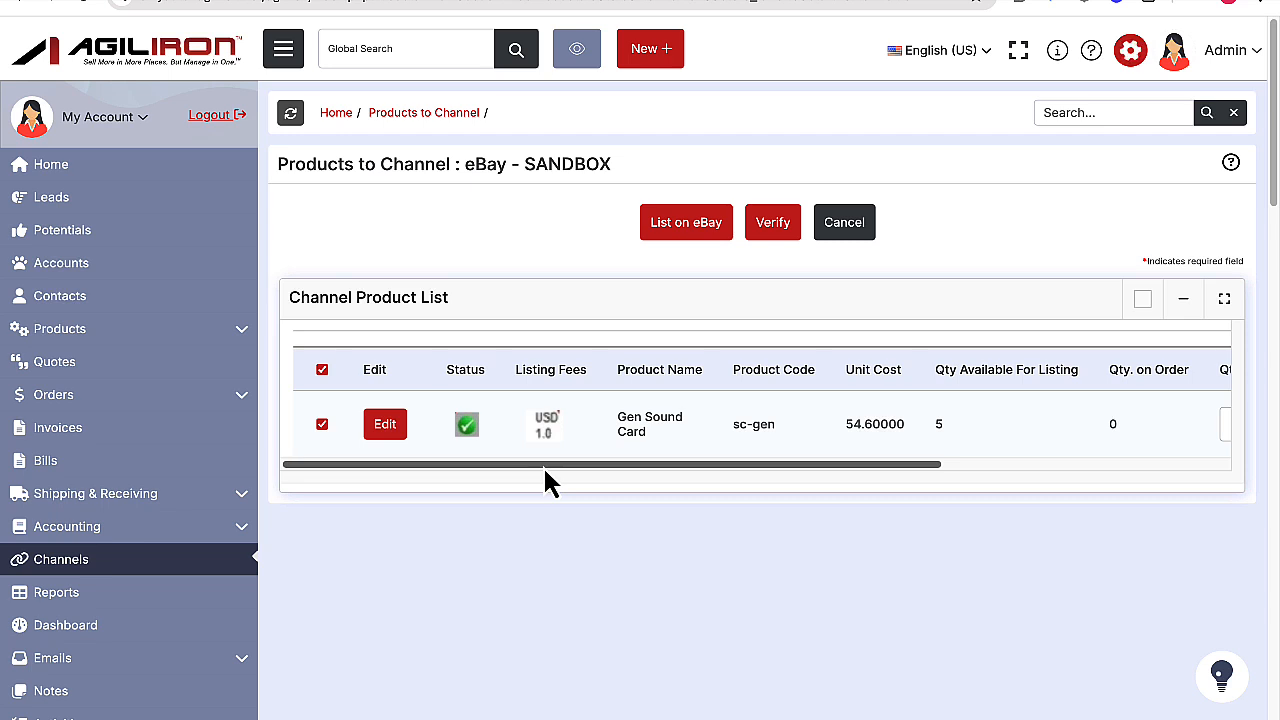
left_click(679, 237)
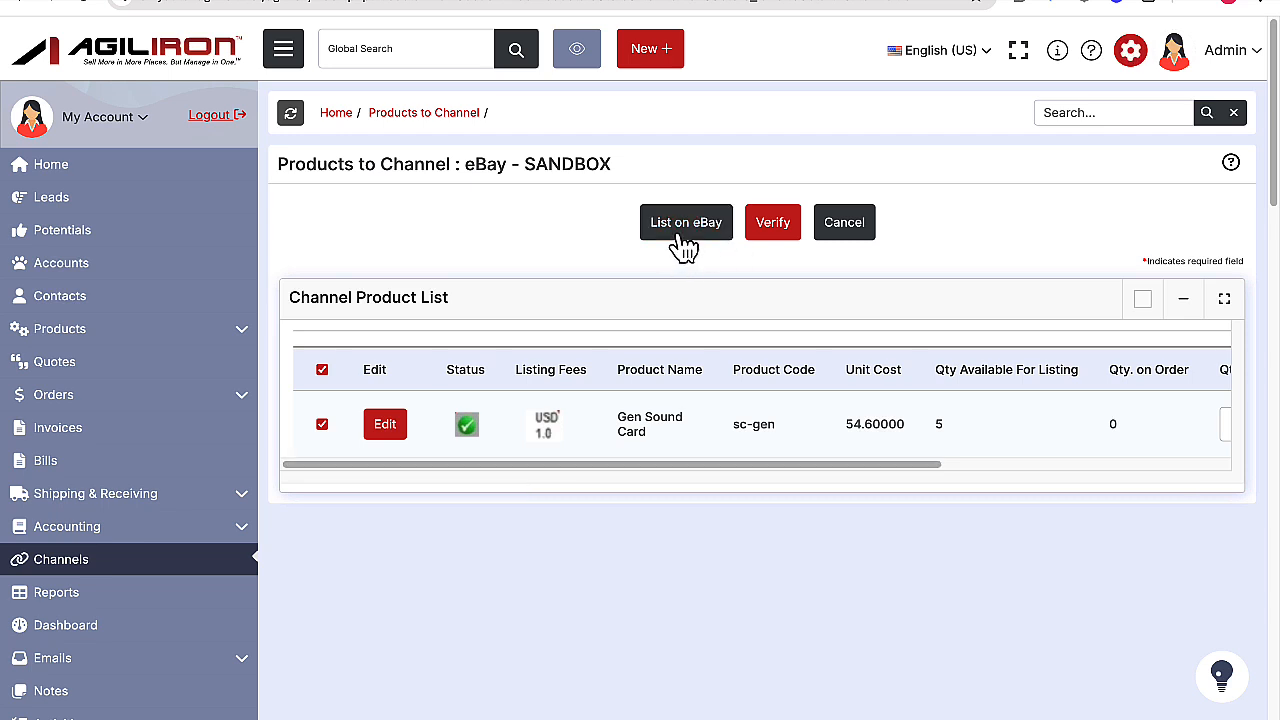
left_click(684, 240)
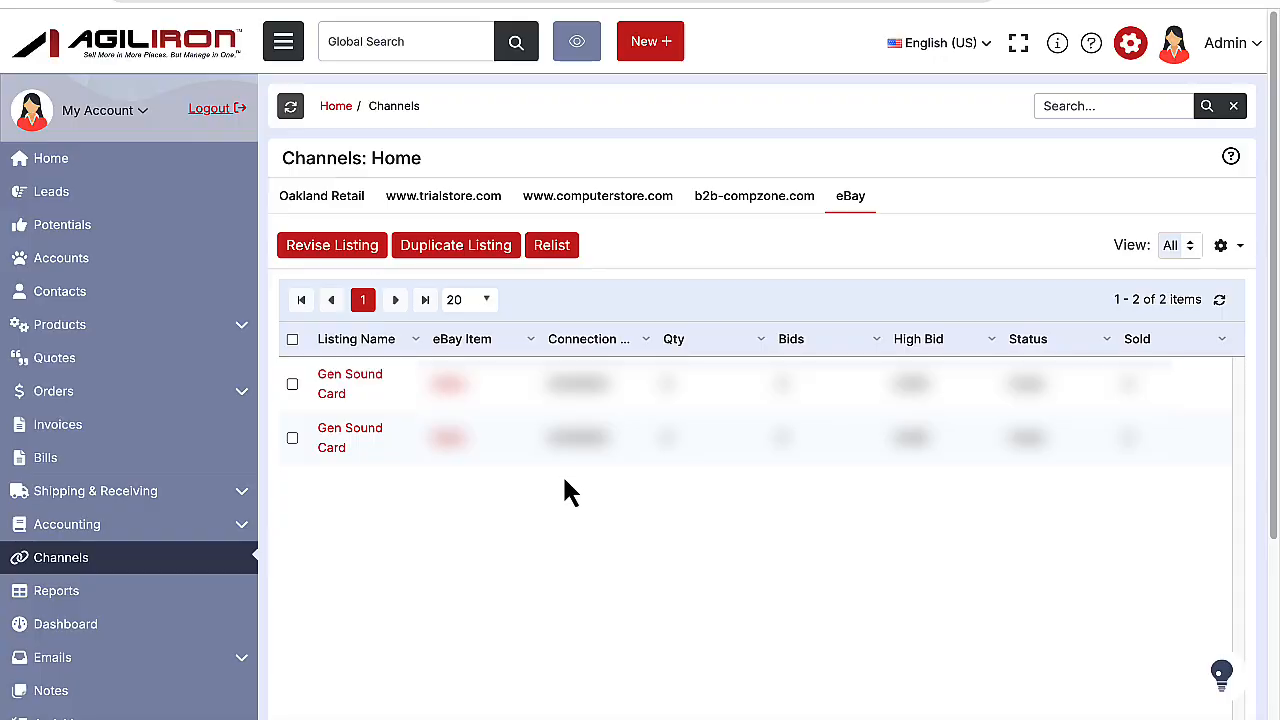
Open the Gen Sound Card's eBay listing and review its listing information, notifications and listing fees.
left_click(366, 420)
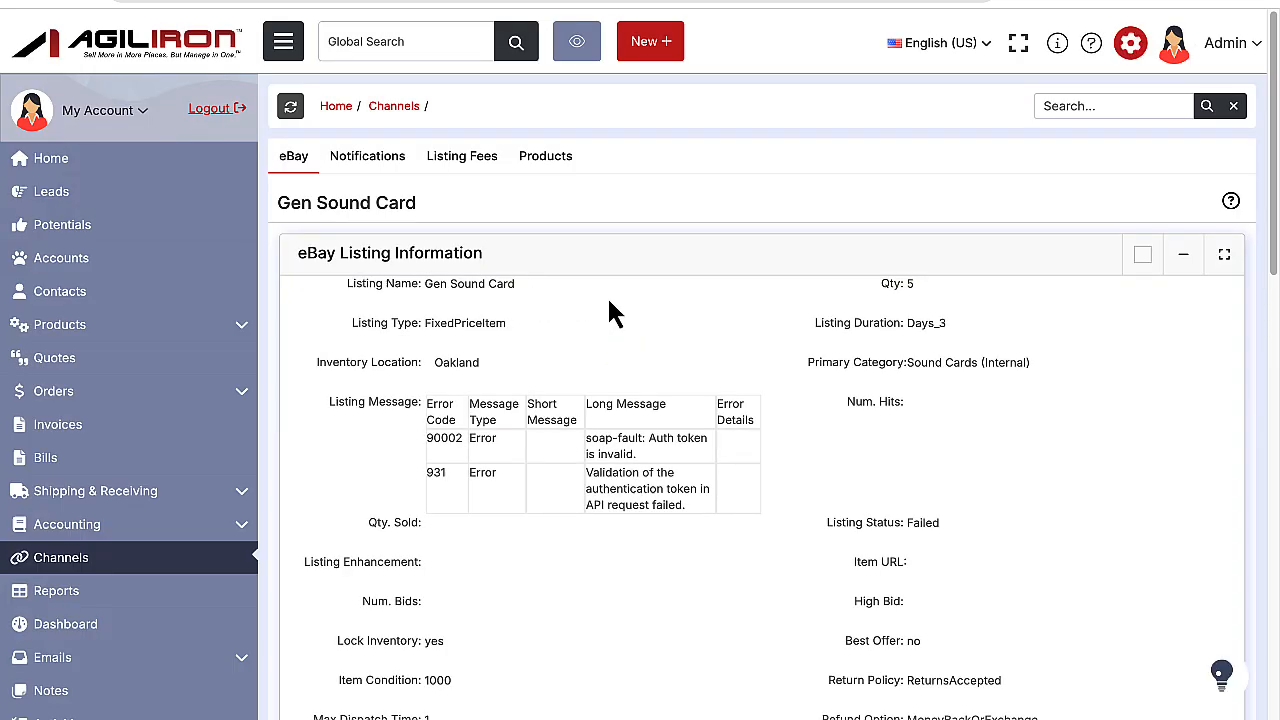
left_click(378, 160)
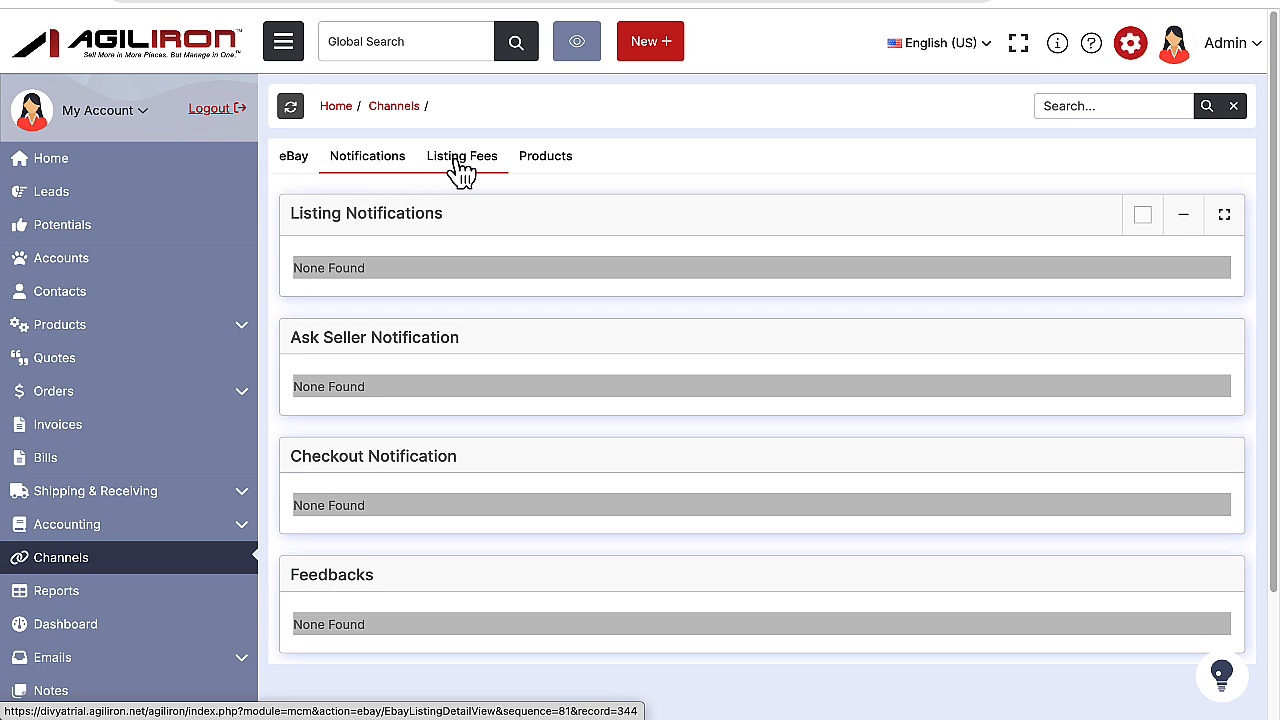
left_click(460, 163)
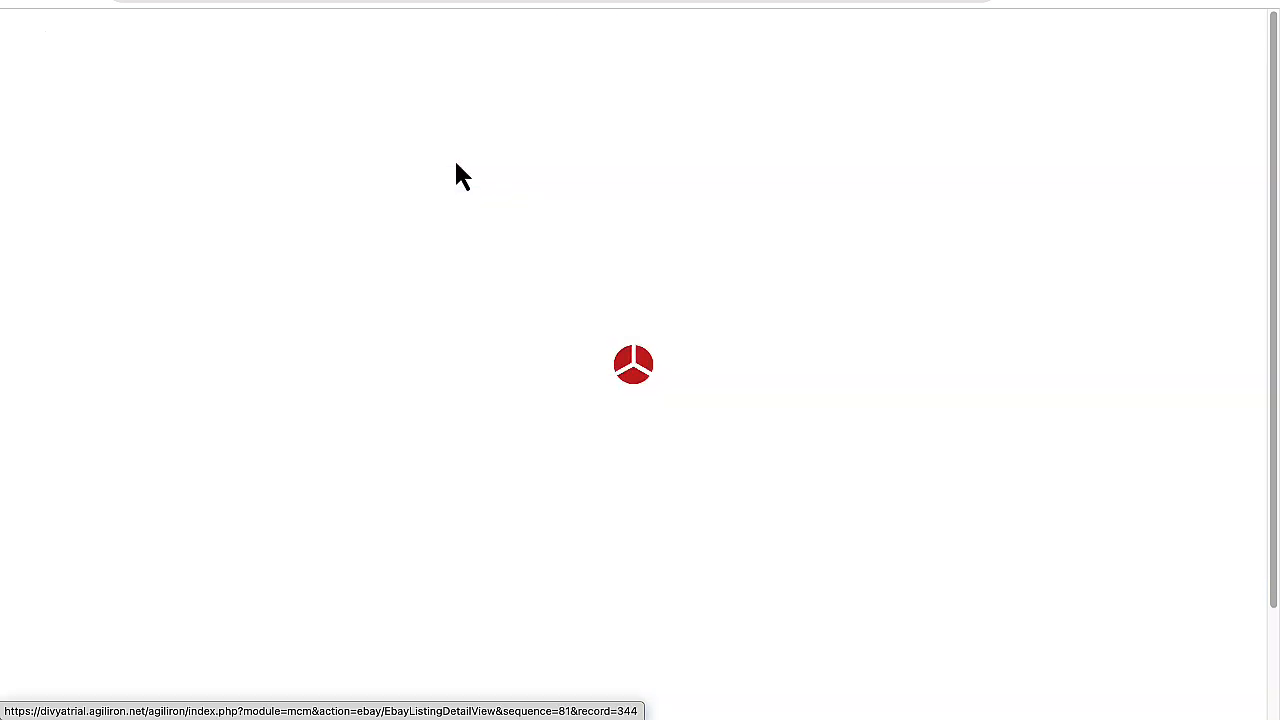
left_click(298, 165)
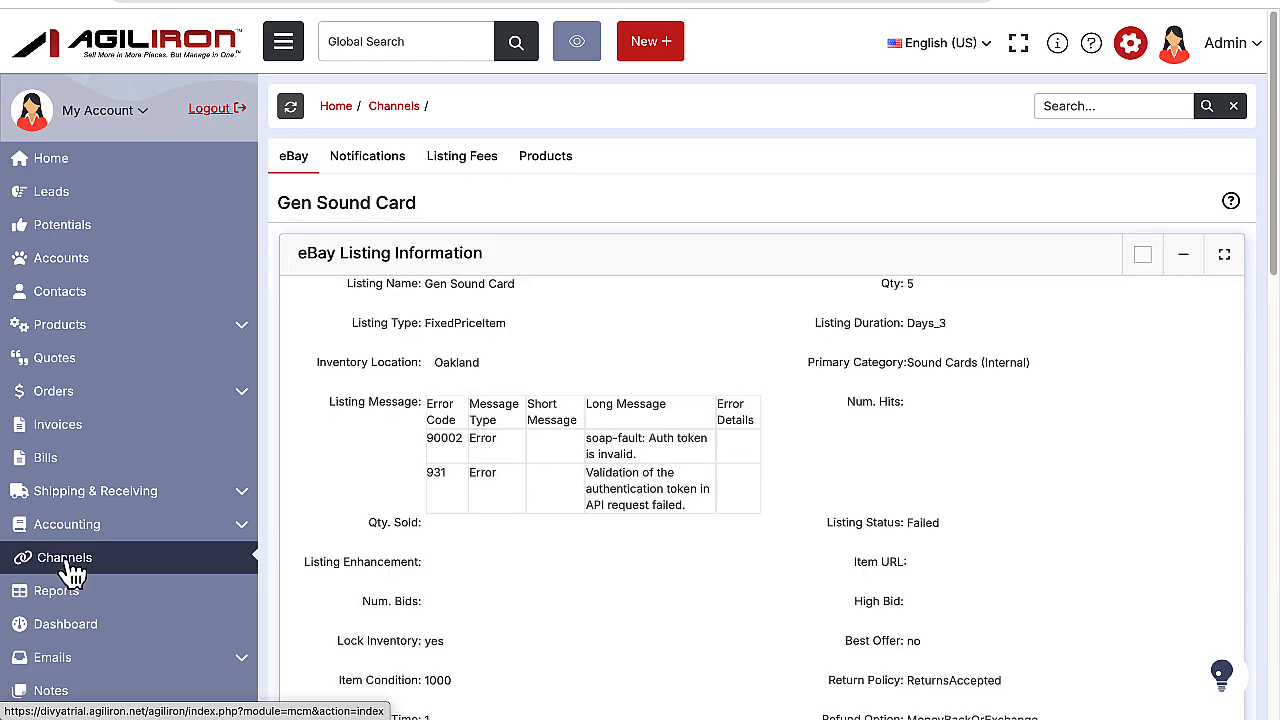
Try setting up a custom eBay listings view with eBay Item as column 1 and a Matrix Item ID "not equal to" filter.
left_click(70, 568)
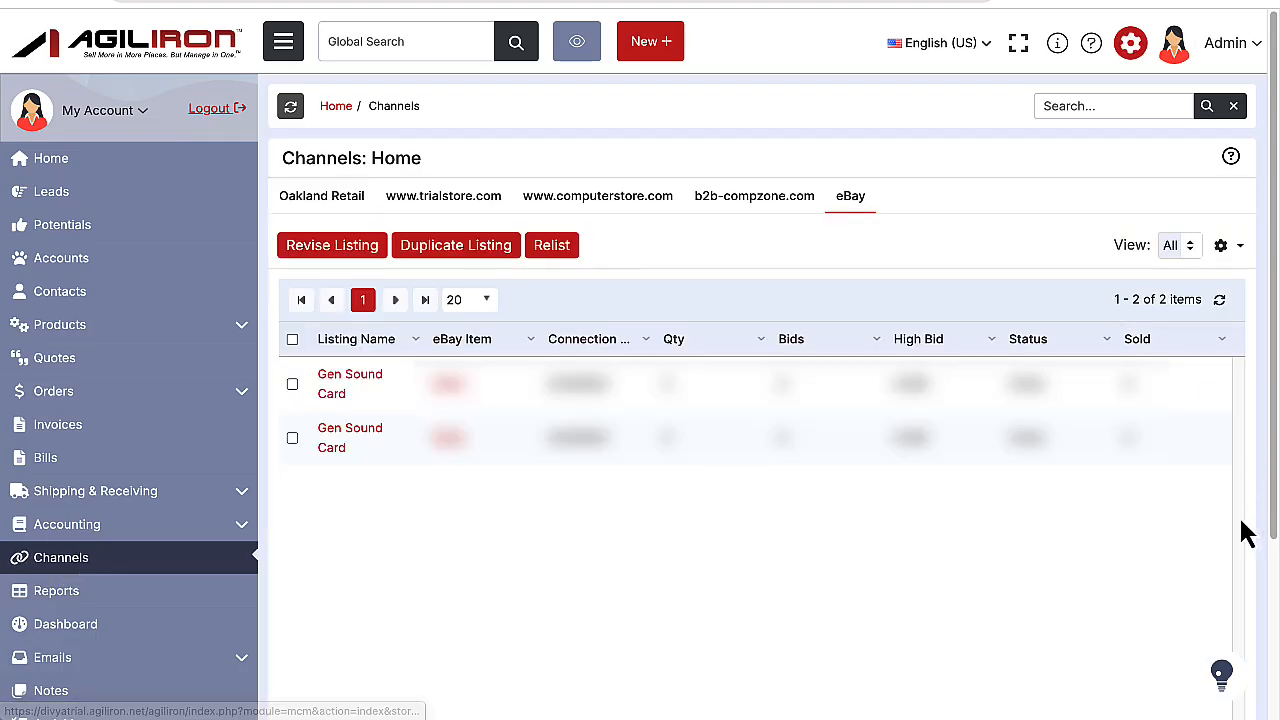
left_click(1225, 245)
left_click(1228, 344)
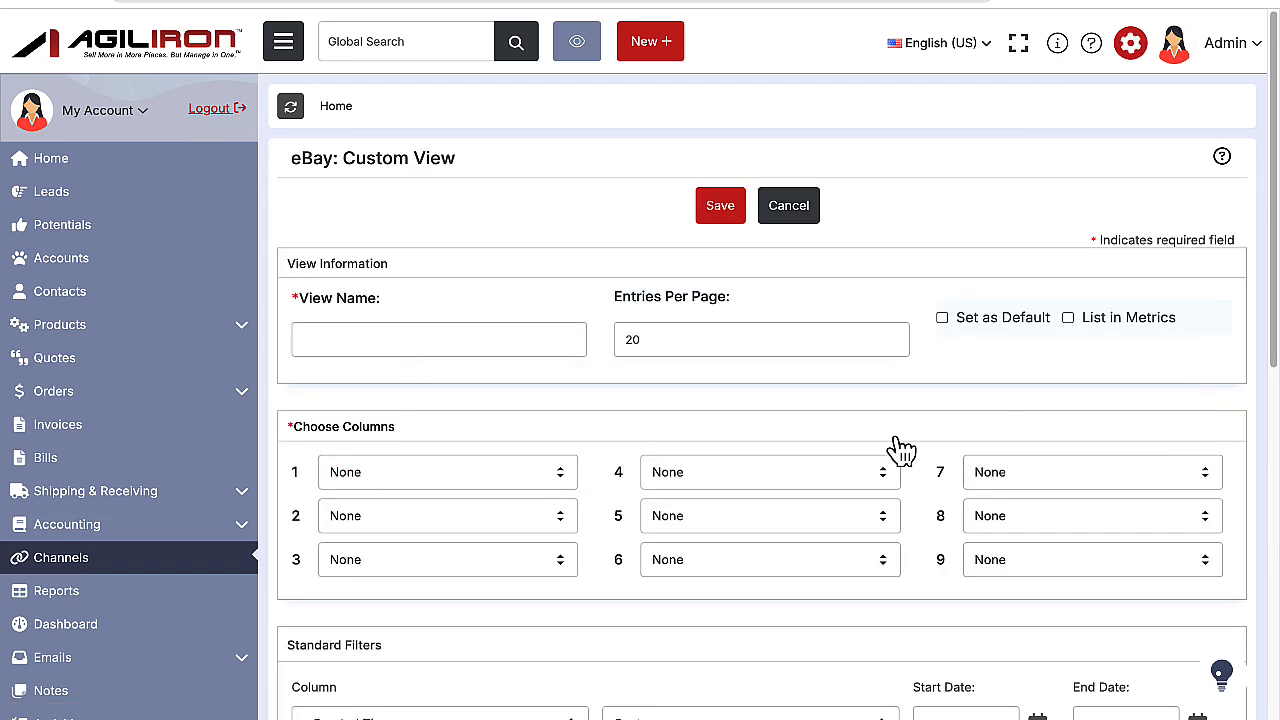
left_click(514, 475)
left_click(497, 530)
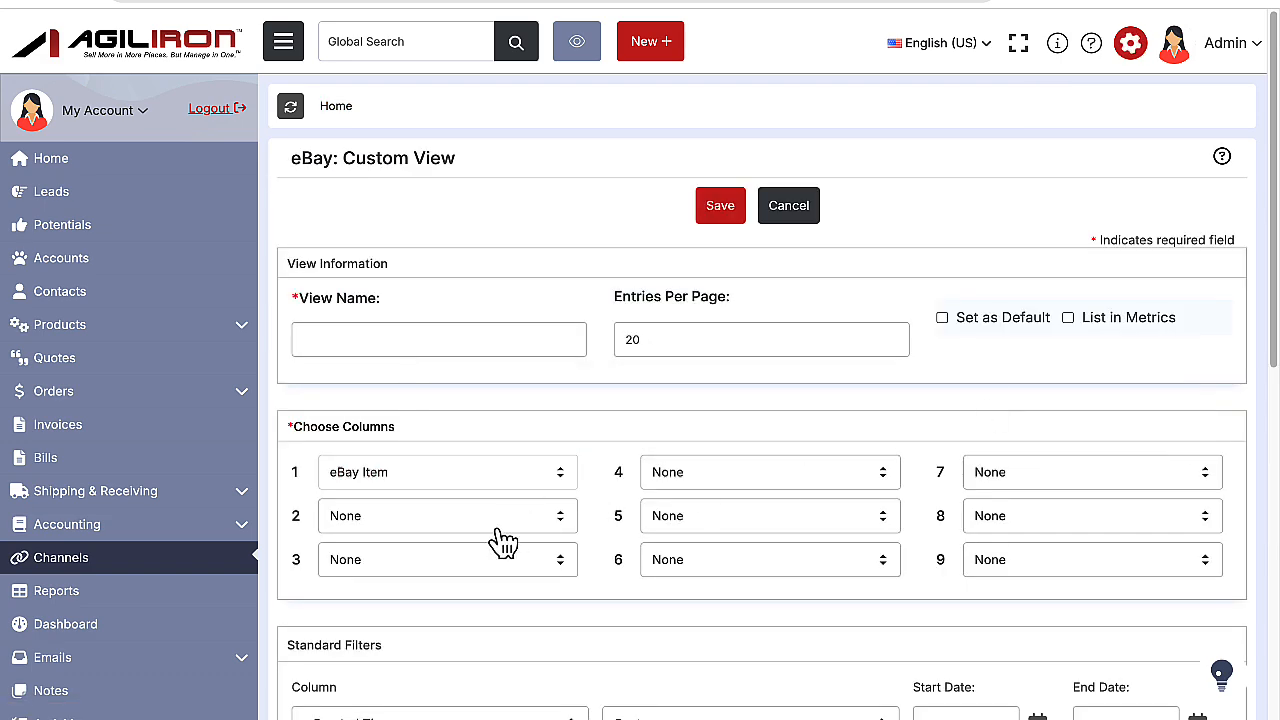
scroll(503, 541, "down", 3)
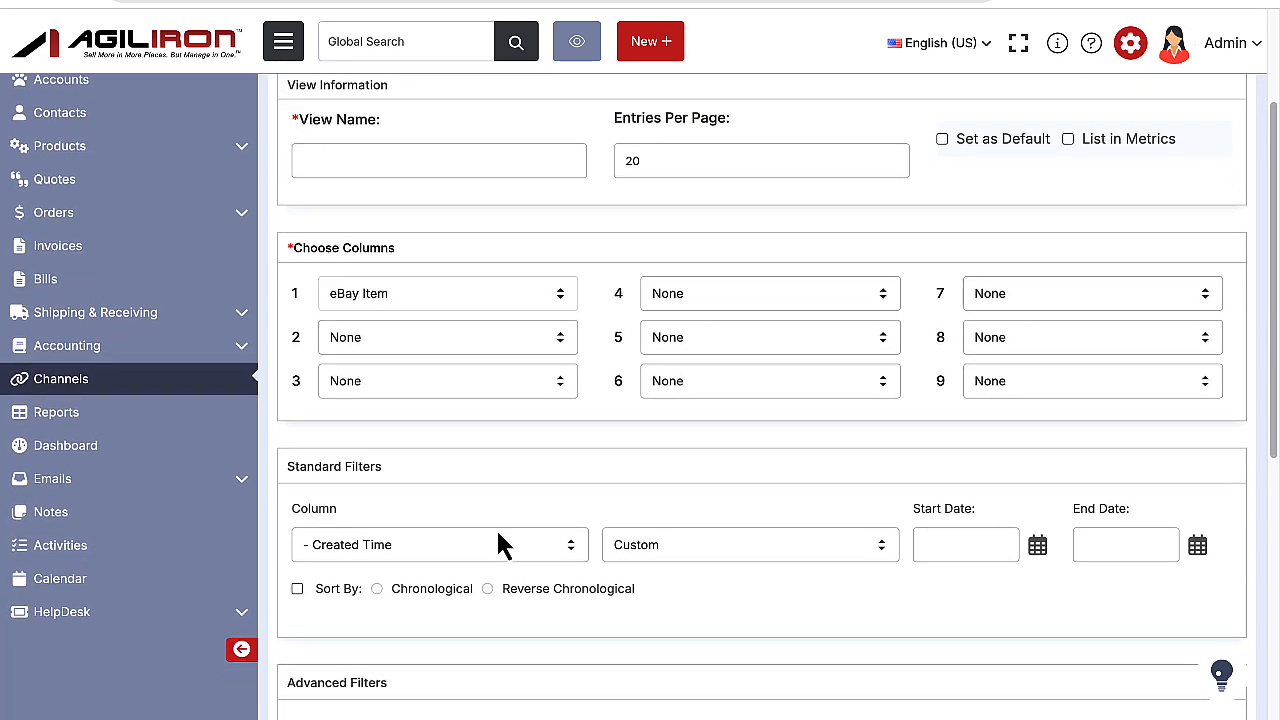
left_click(500, 488)
left_click(500, 489)
scroll(571, 549, "down", 5)
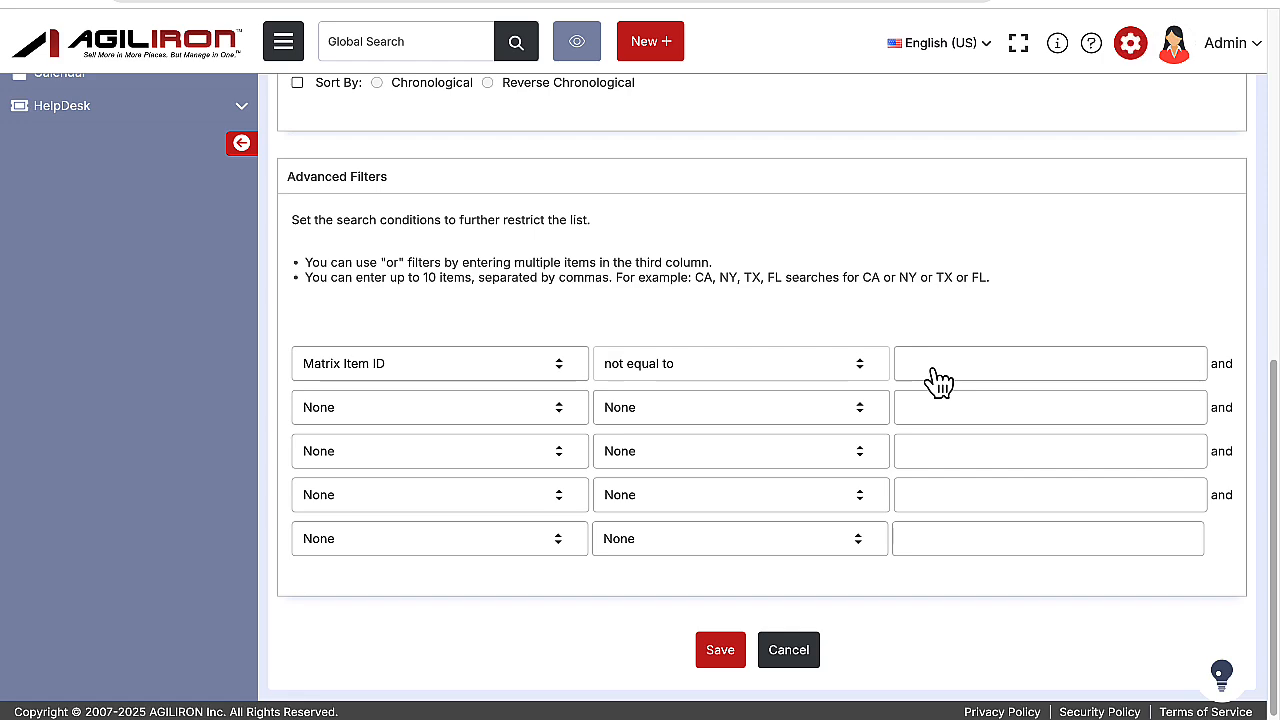
scroll(878, 235, "up", 6)
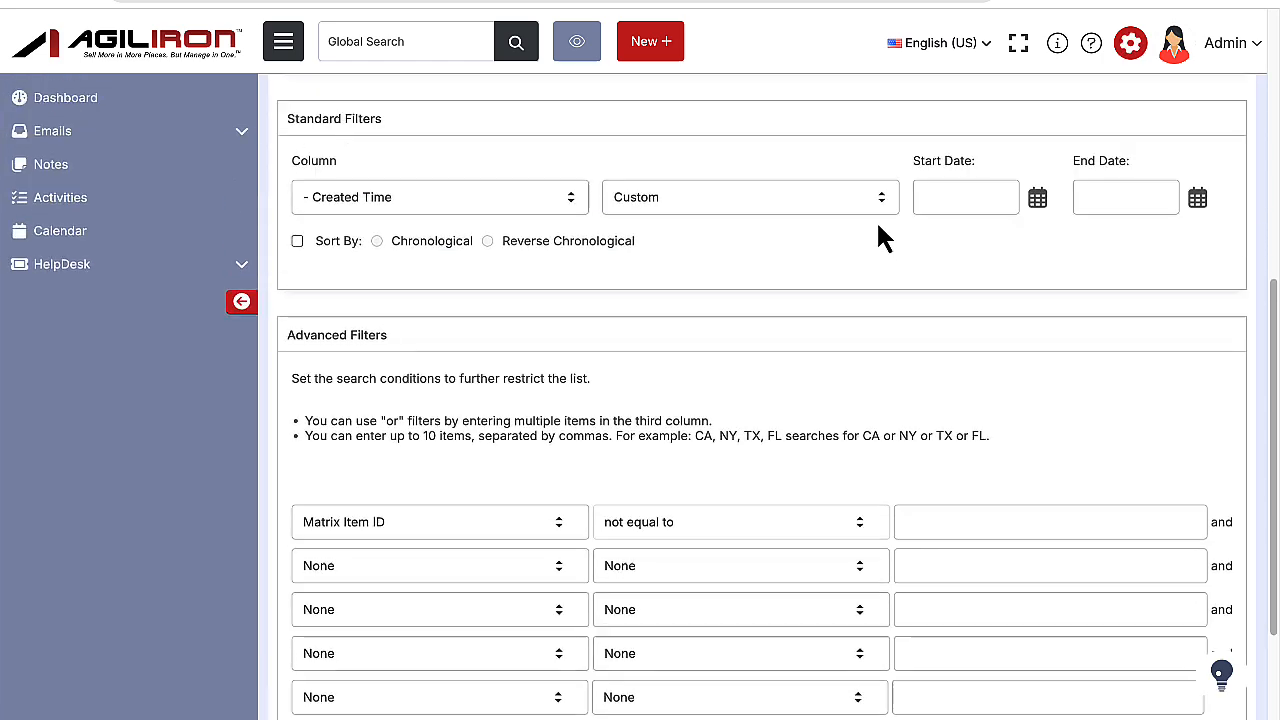
scroll(830, 175, "up", 1)
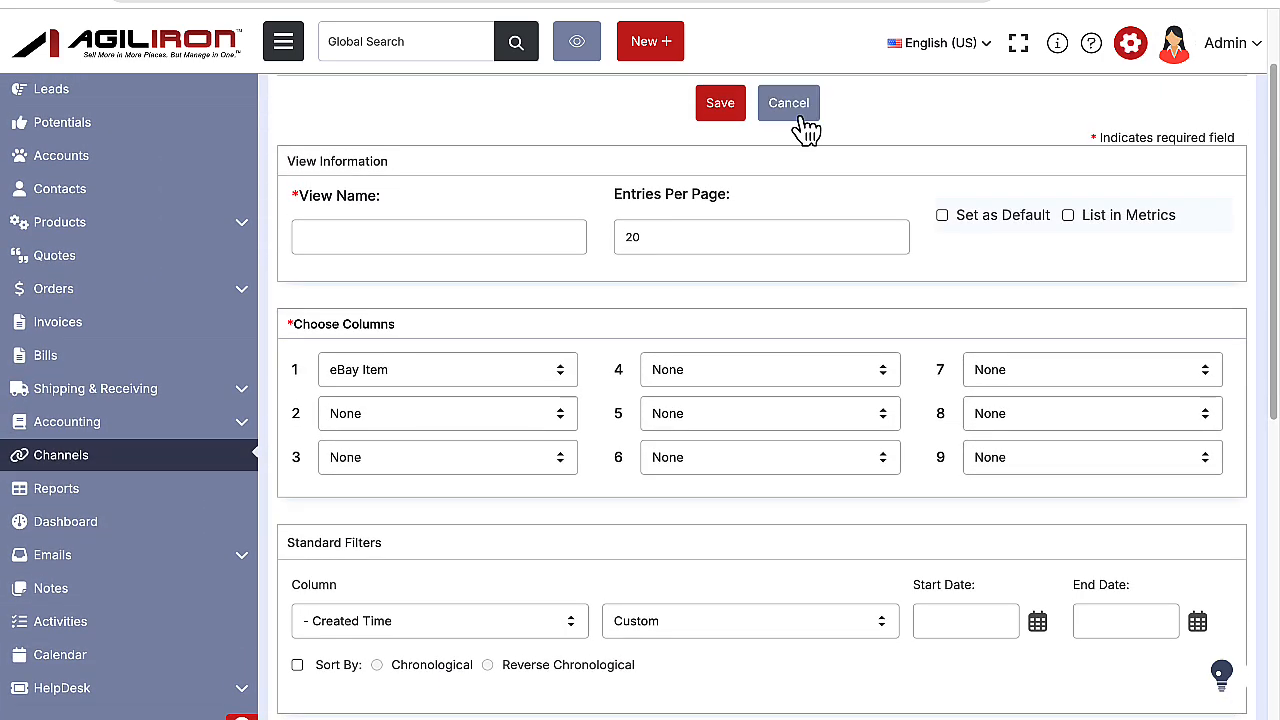
left_click(800, 116)
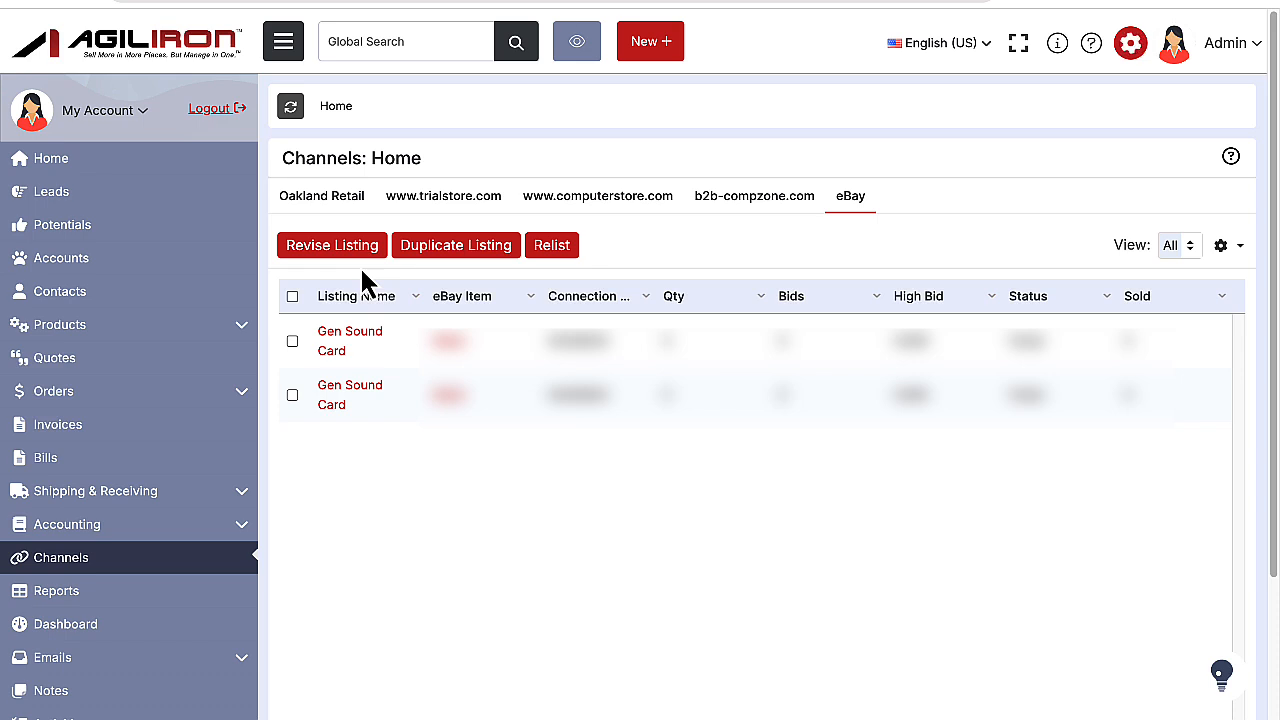
Open the first Gen Sound Card listing for revision, view the revise and verify options, and leave without revising it.
left_click(293, 342)
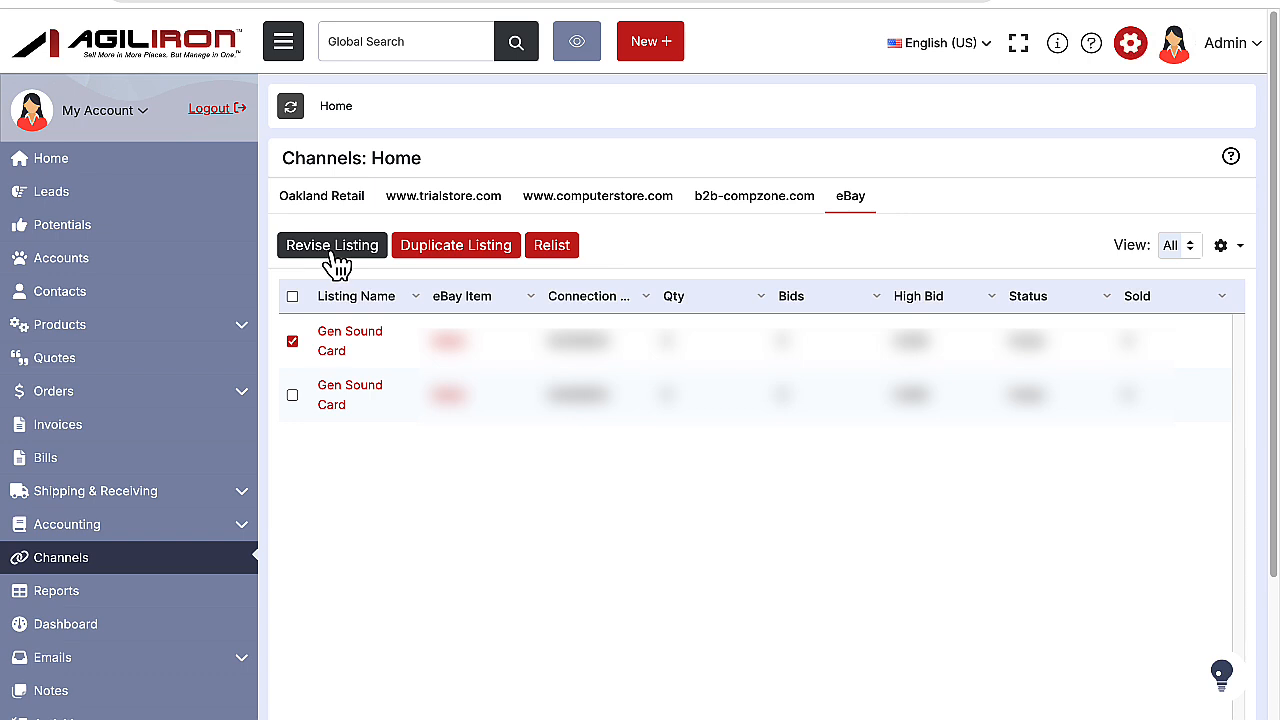
left_click(333, 249)
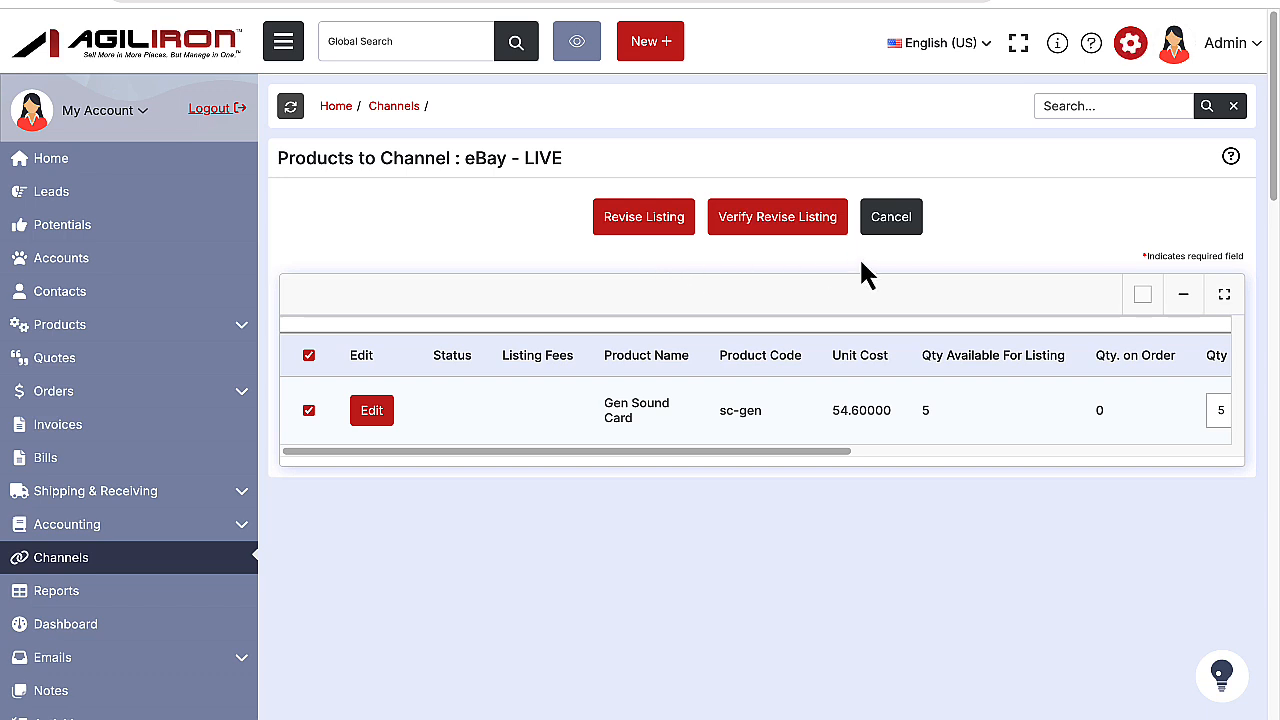
left_click(891, 218)
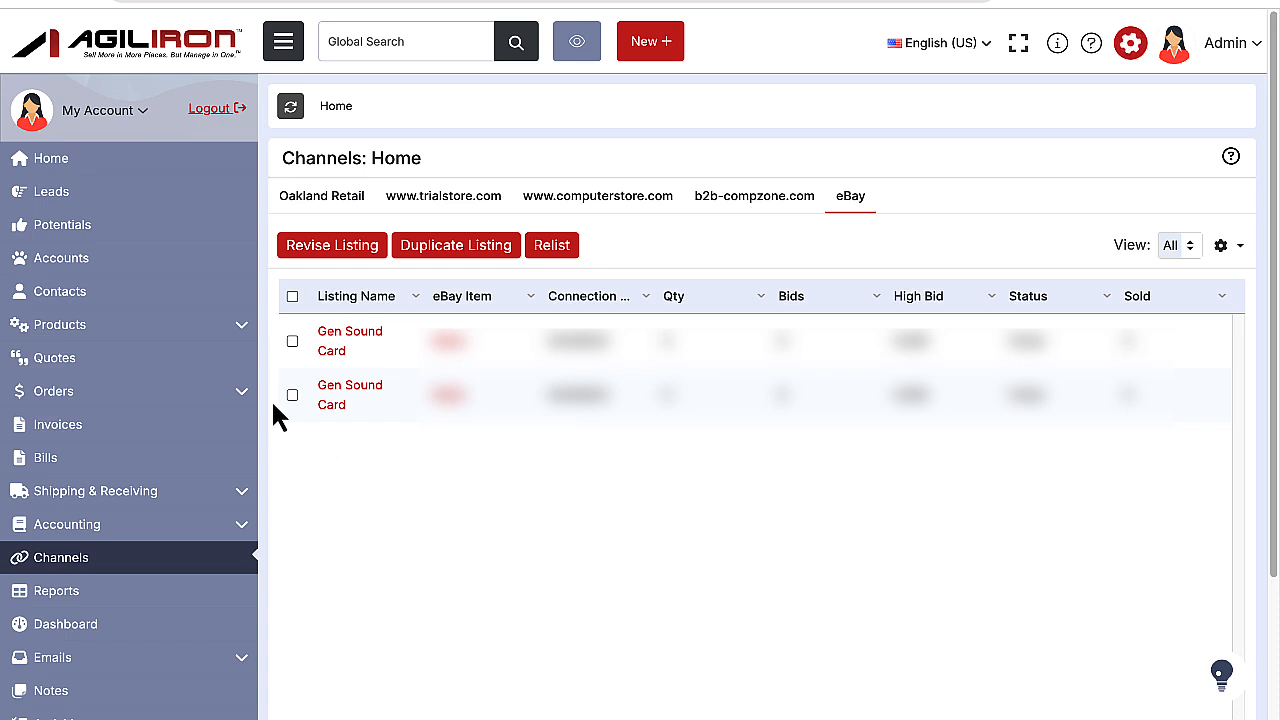
View the options for duplicating the first Gen Sound Card listing on eBay and return without duplicating it.
left_click(292, 341)
left_click(473, 256)
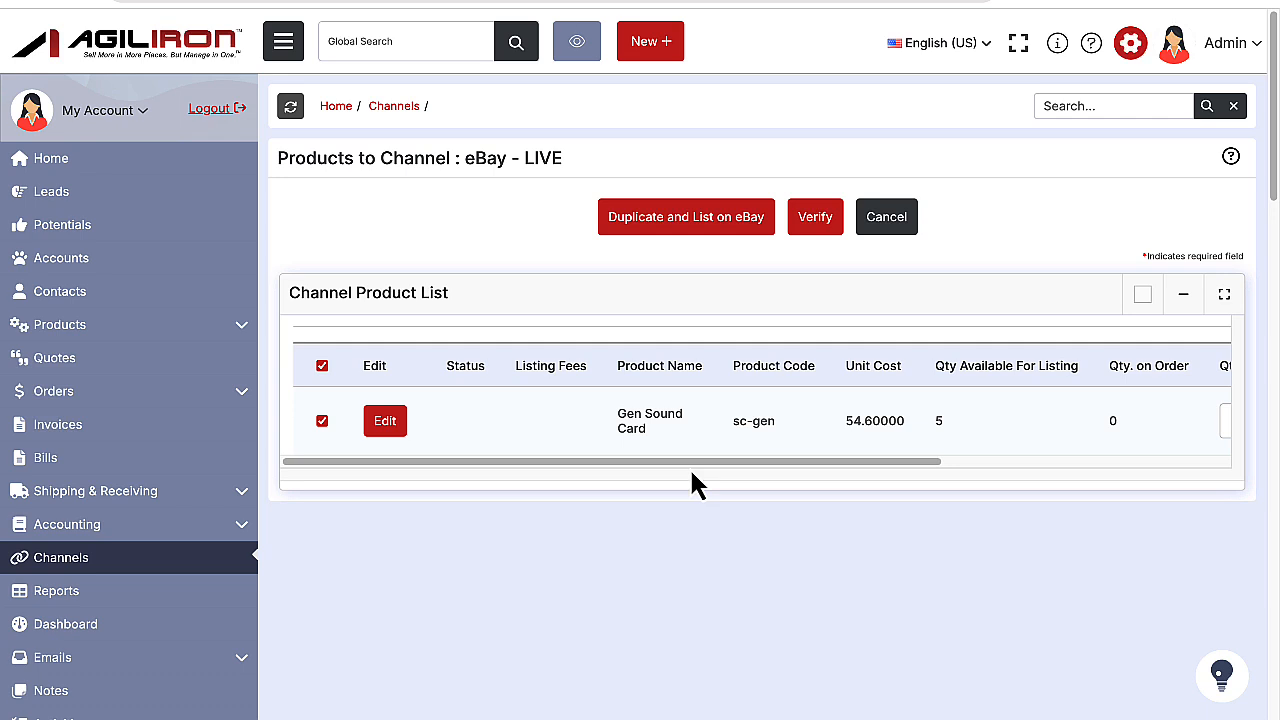
left_click_drag(689, 467, 652, 464)
left_click(886, 222)
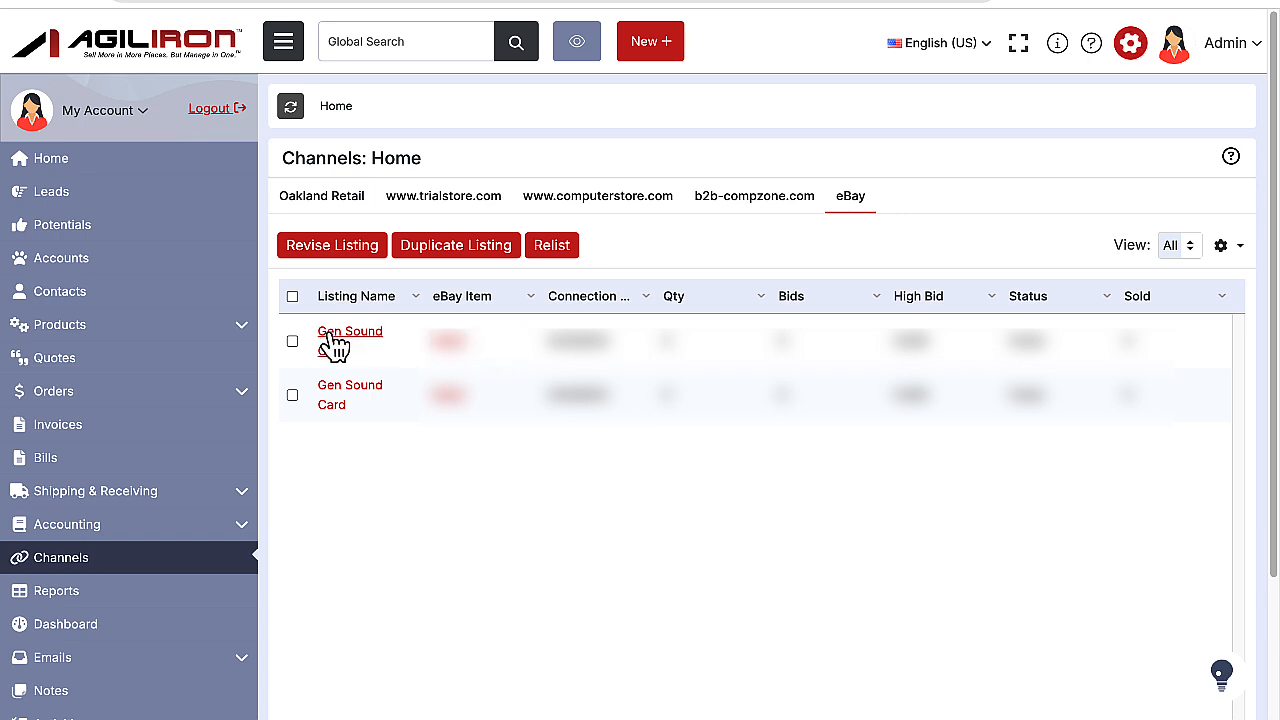
View the relist and verify options for the first Gen Sound Card listing and return without relisting it.
left_click(292, 341)
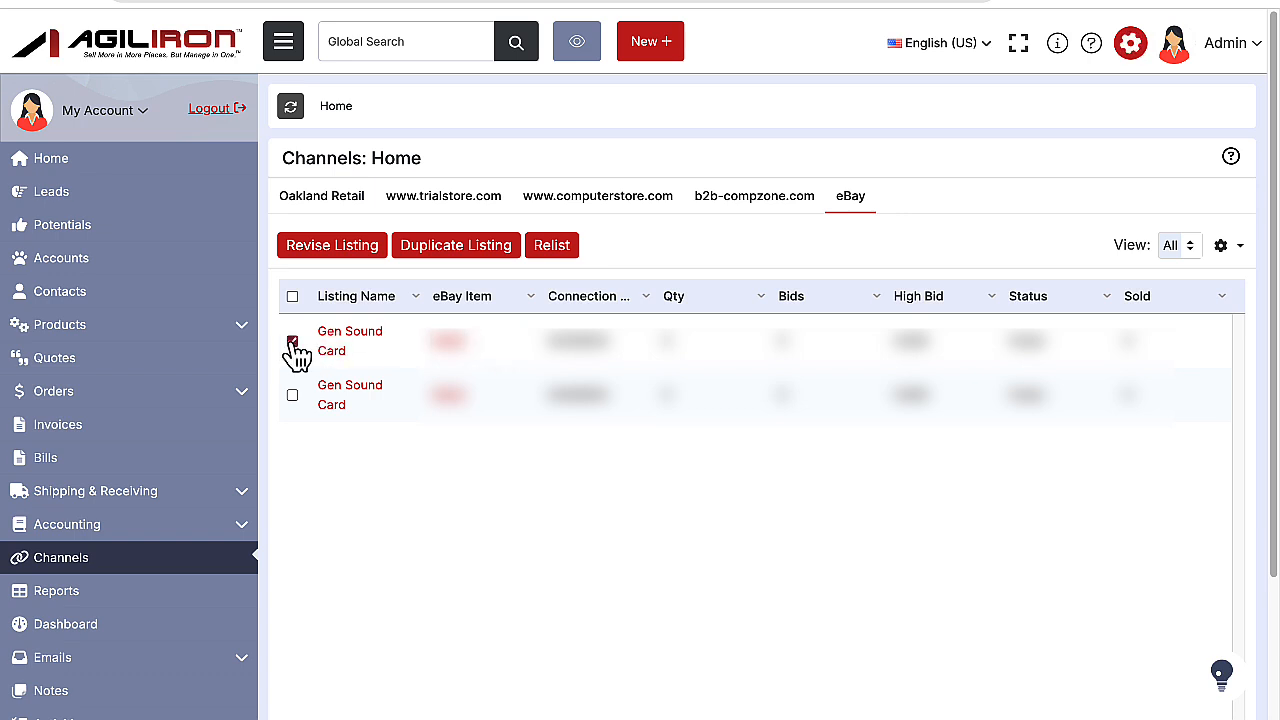
left_click(554, 258)
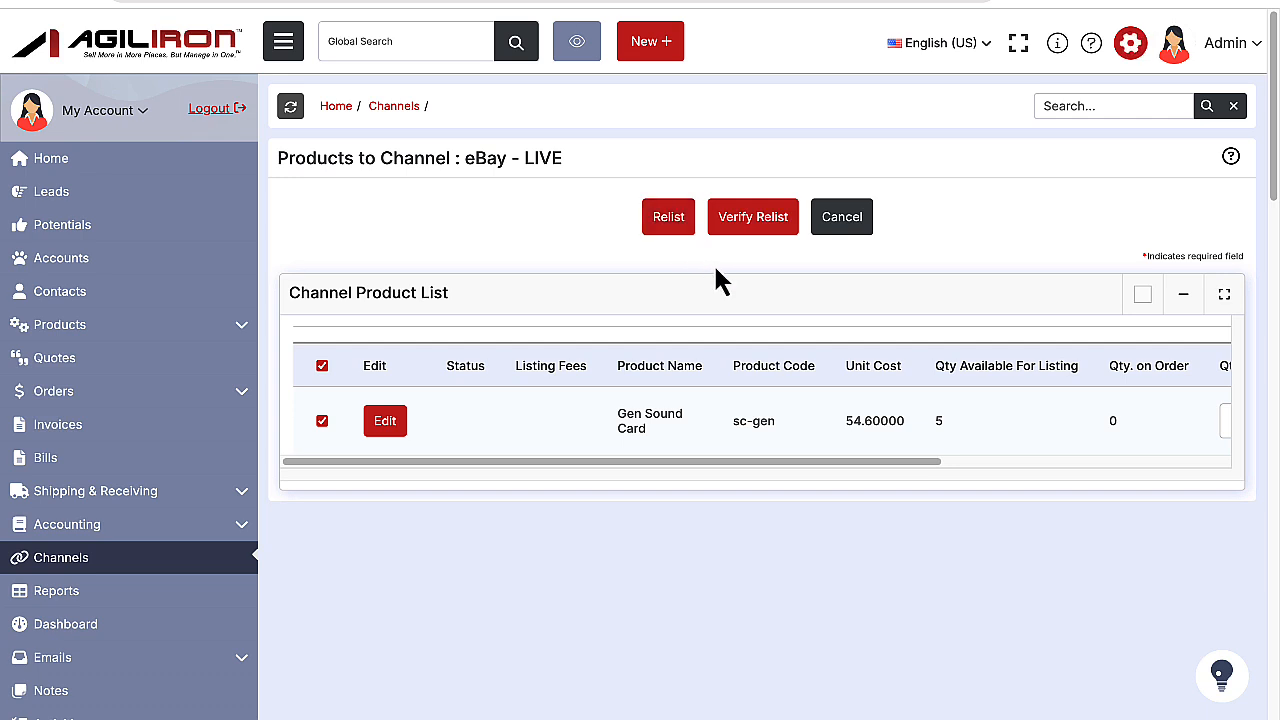
left_click(862, 240)
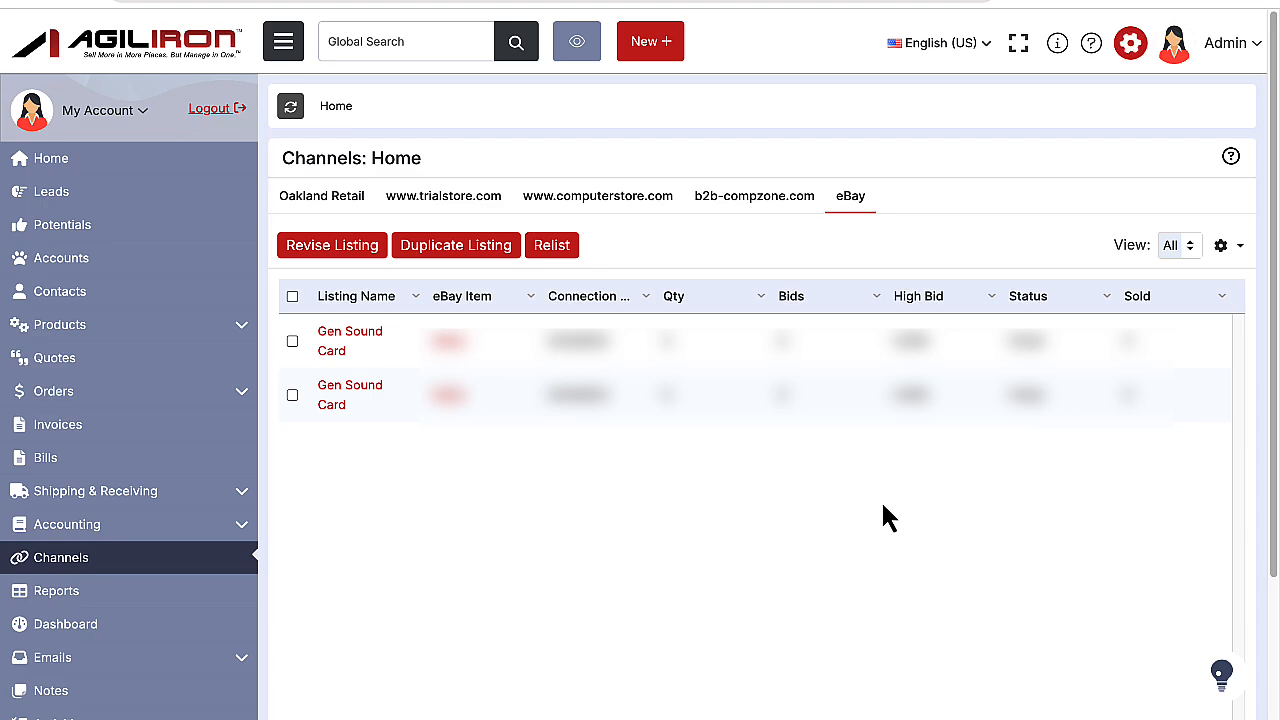
Reopen the first Gen Sound Card listing and examine its listing, ask seller, checkout and feedback notifications.
left_click(375, 350)
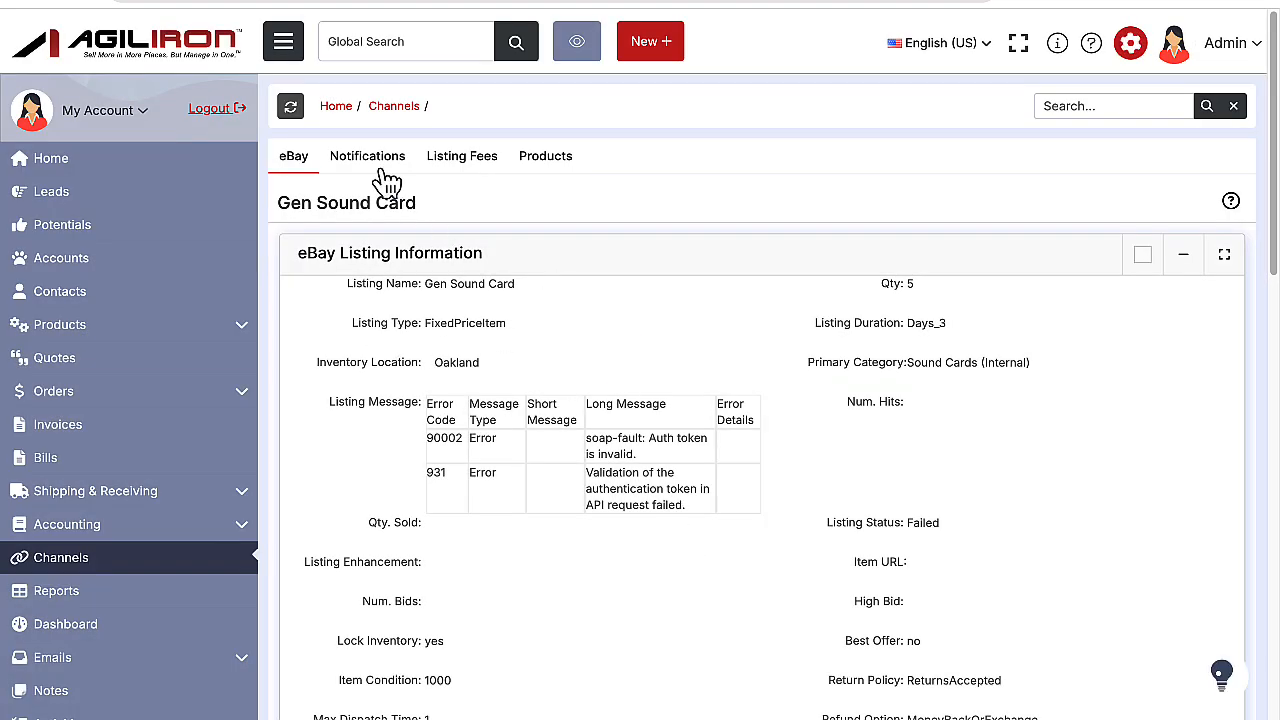
left_click(381, 160)
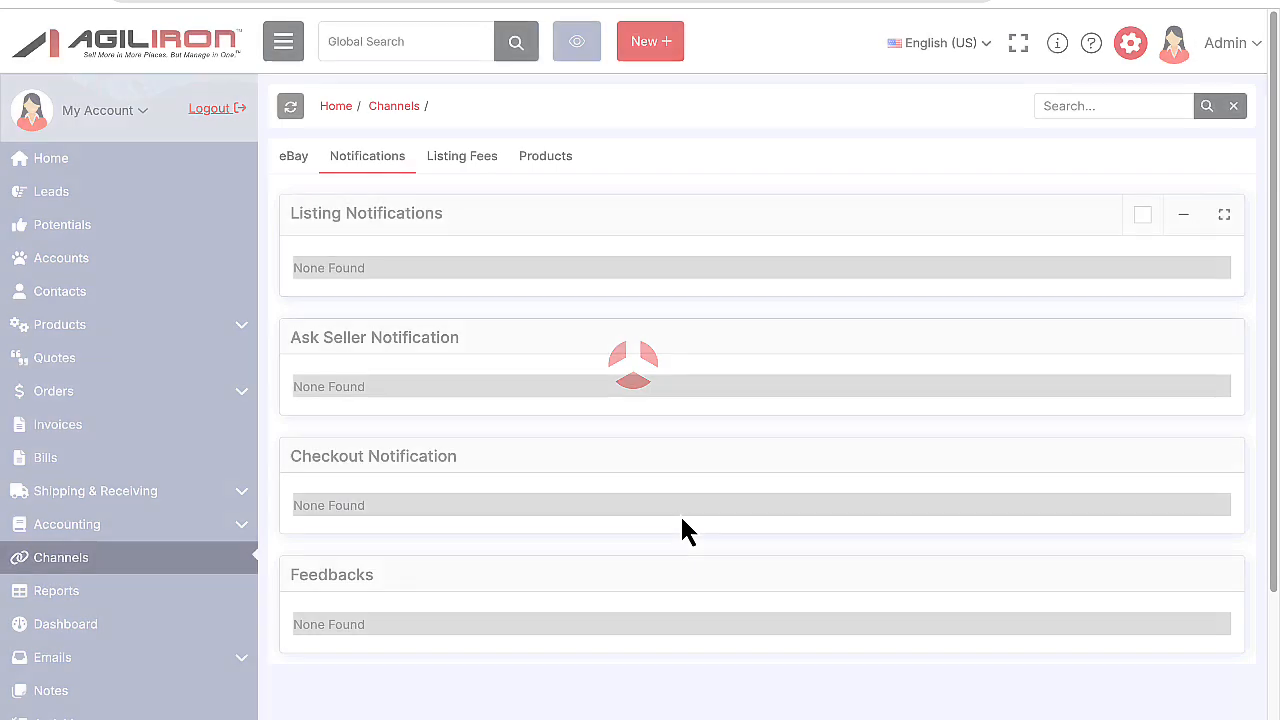
scroll(681, 519, "down", 3)
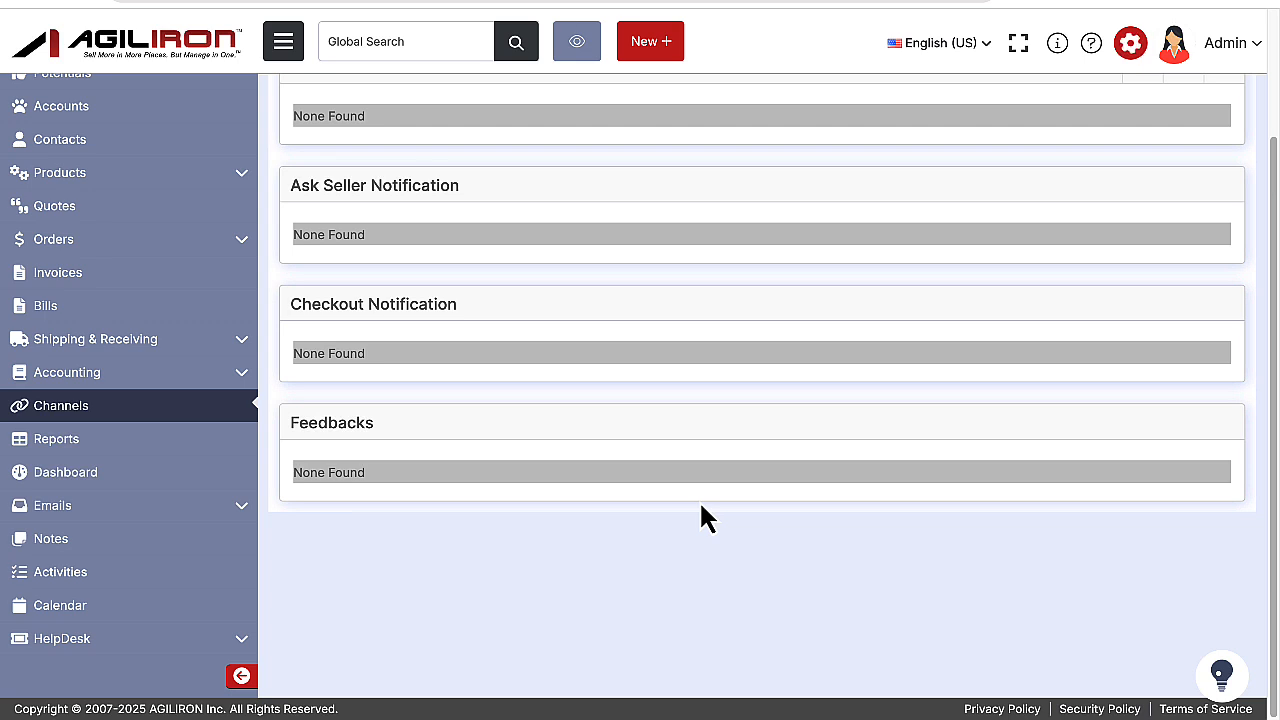
Set the status of the HelpDesk ticket about New Scented Sketch Markers to eBay-Answered and save it.
left_click(134, 648)
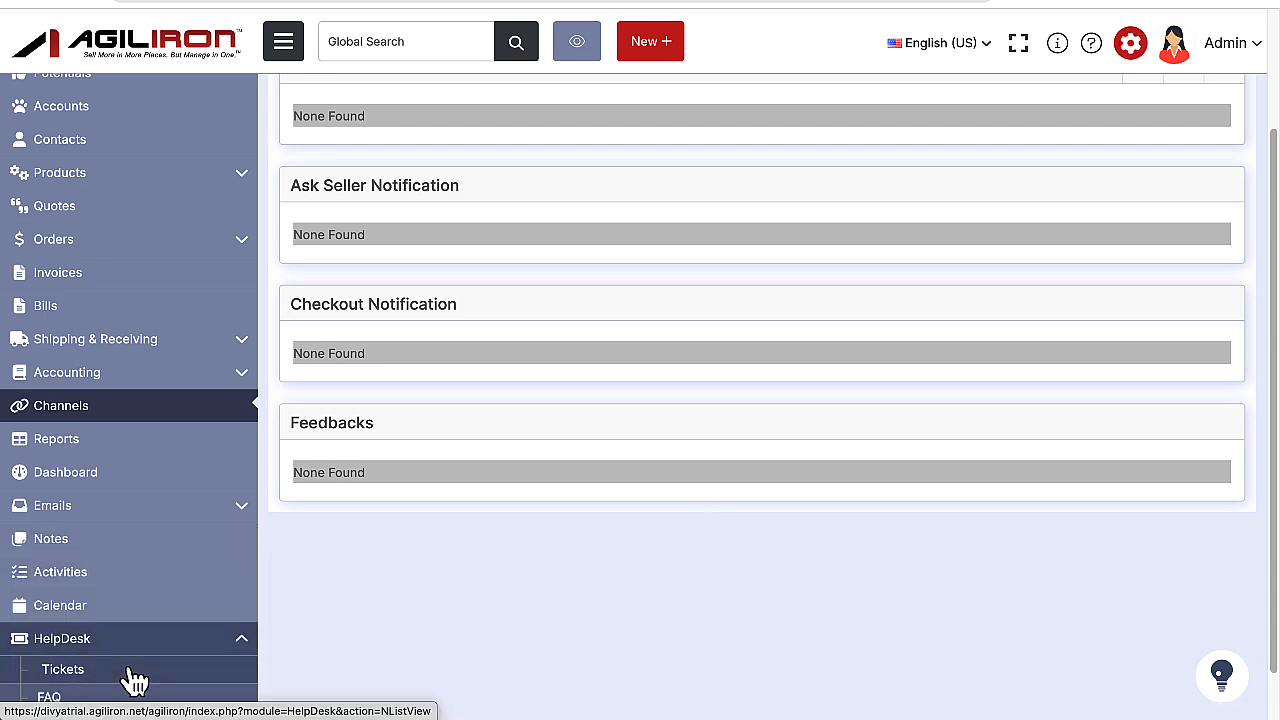
left_click(130, 670)
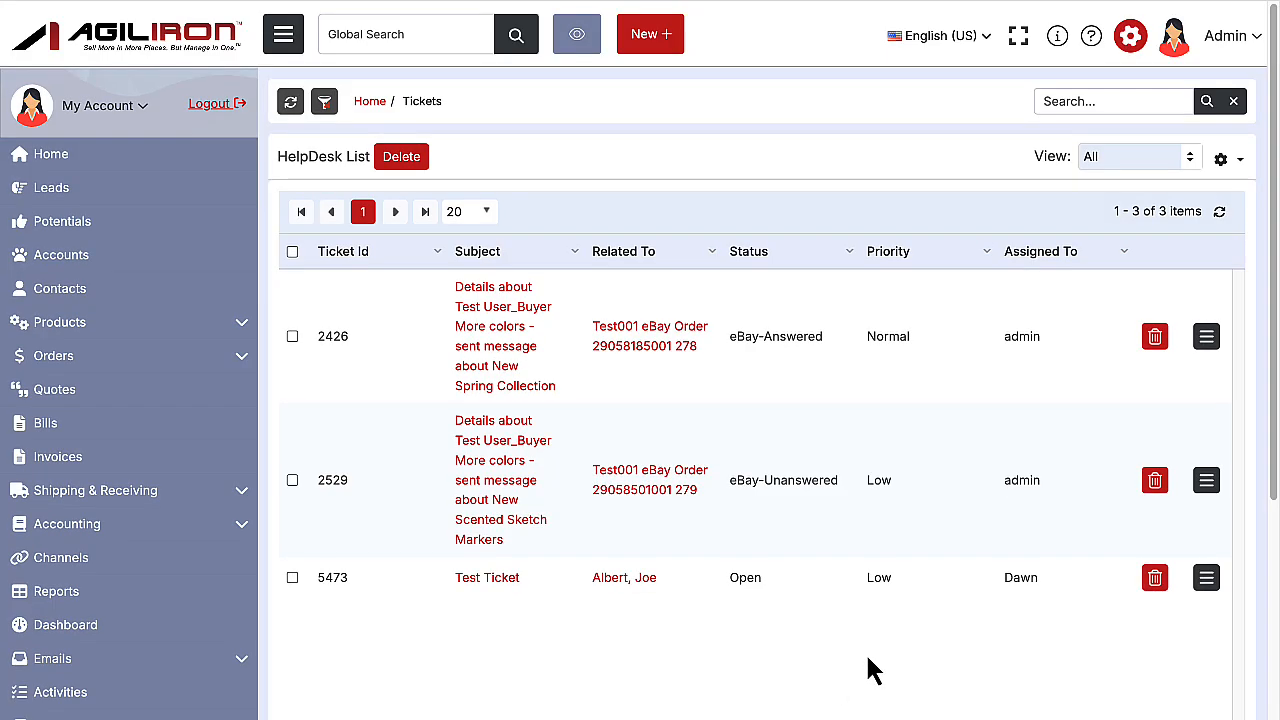
left_click(476, 528)
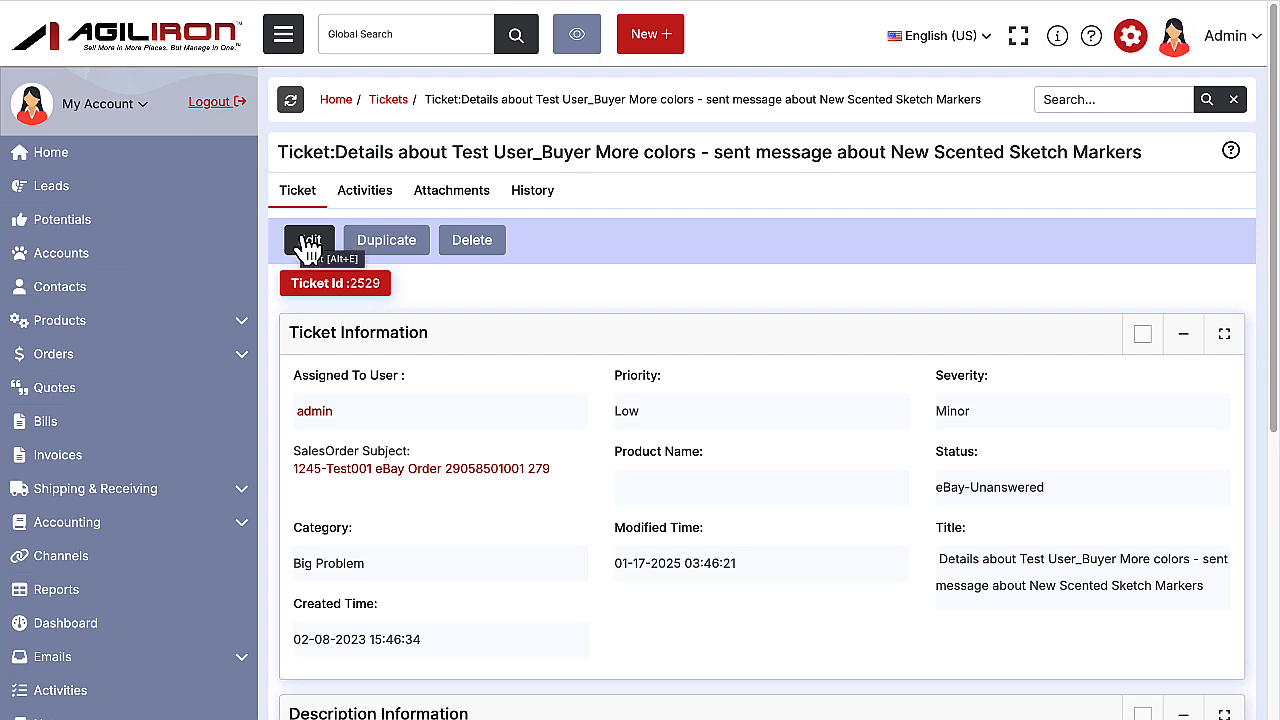
key("alt+e")
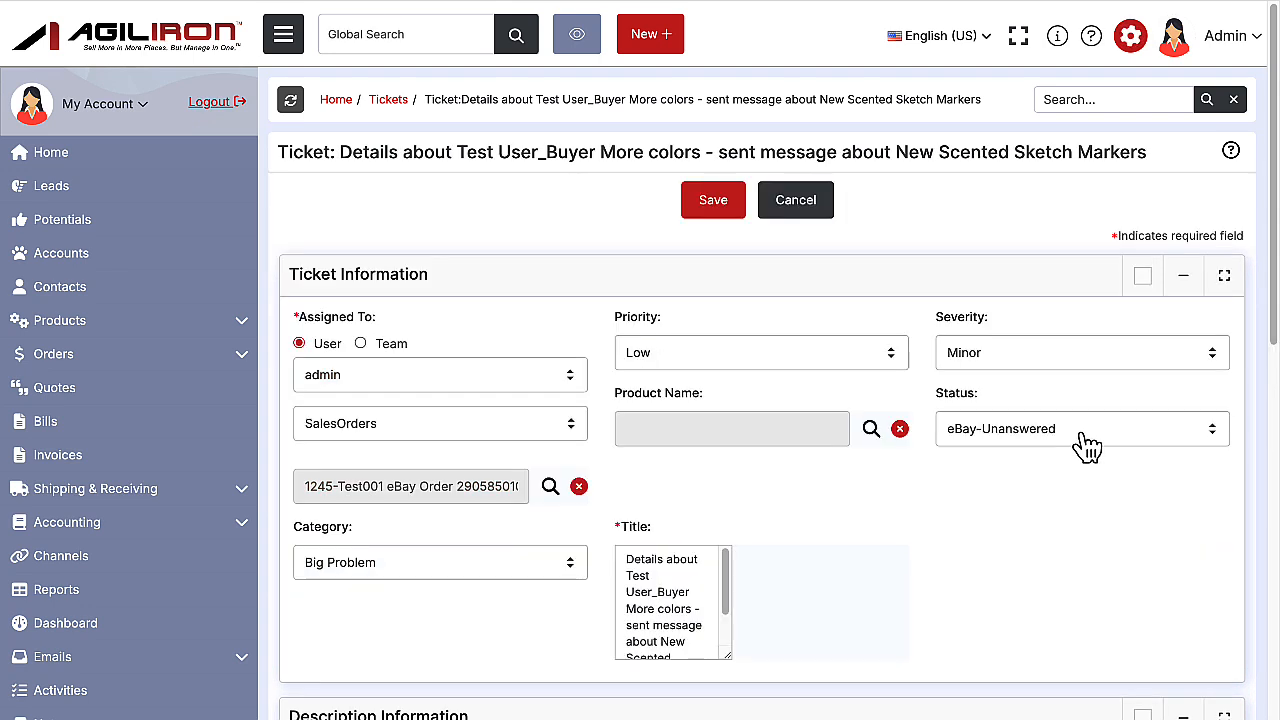
left_click(1080, 432)
left_click(1078, 411)
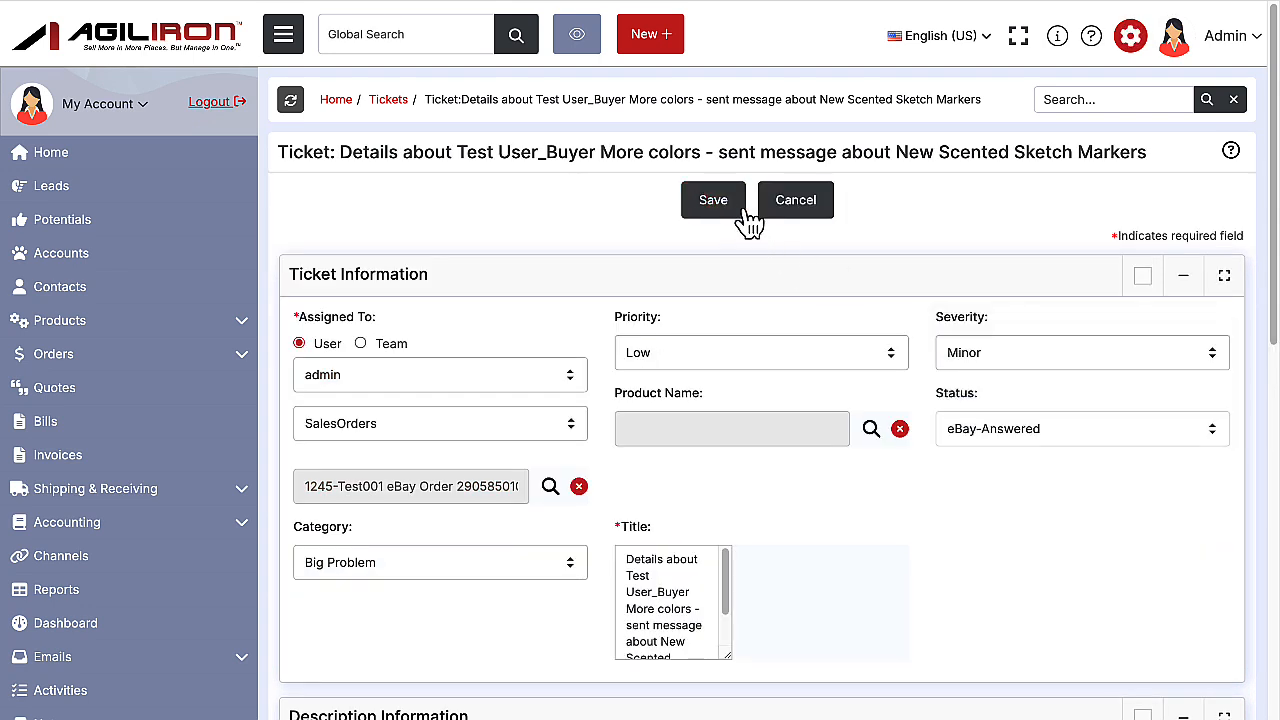
left_click(735, 215)
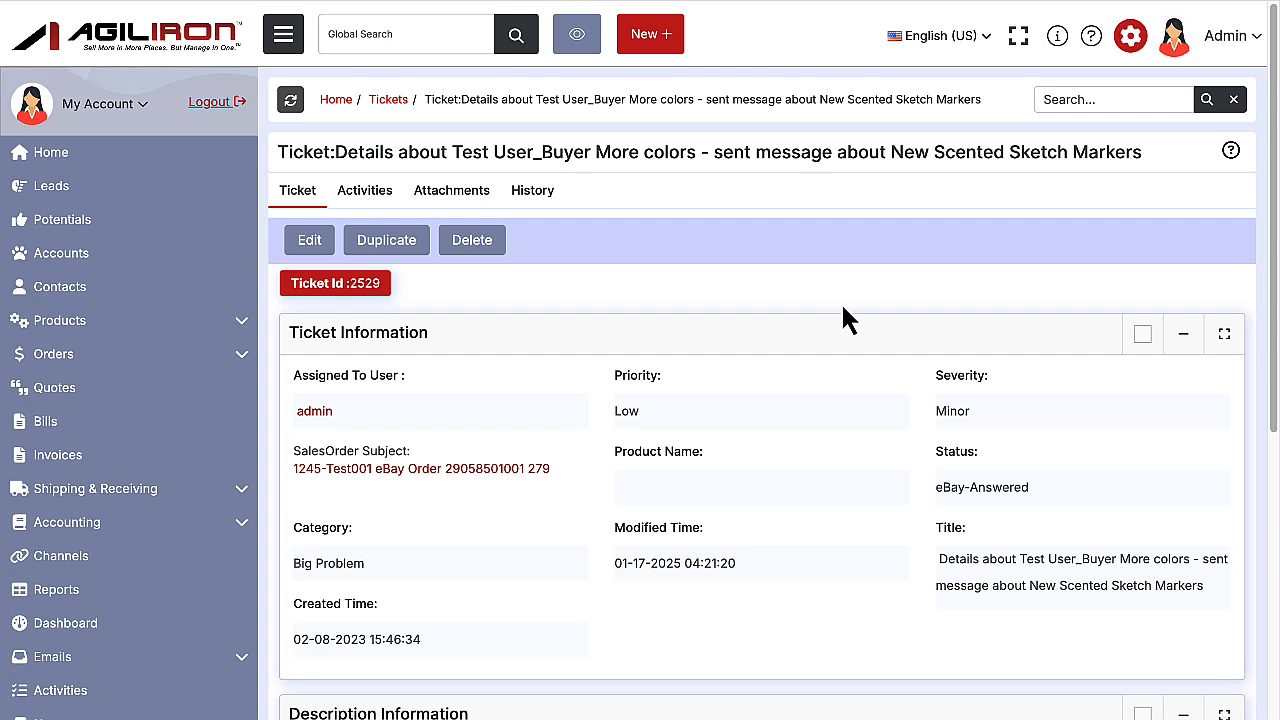
Open the sales order New-SO-1 and review its order information, including the channel and channel order ID.
left_click(242, 362)
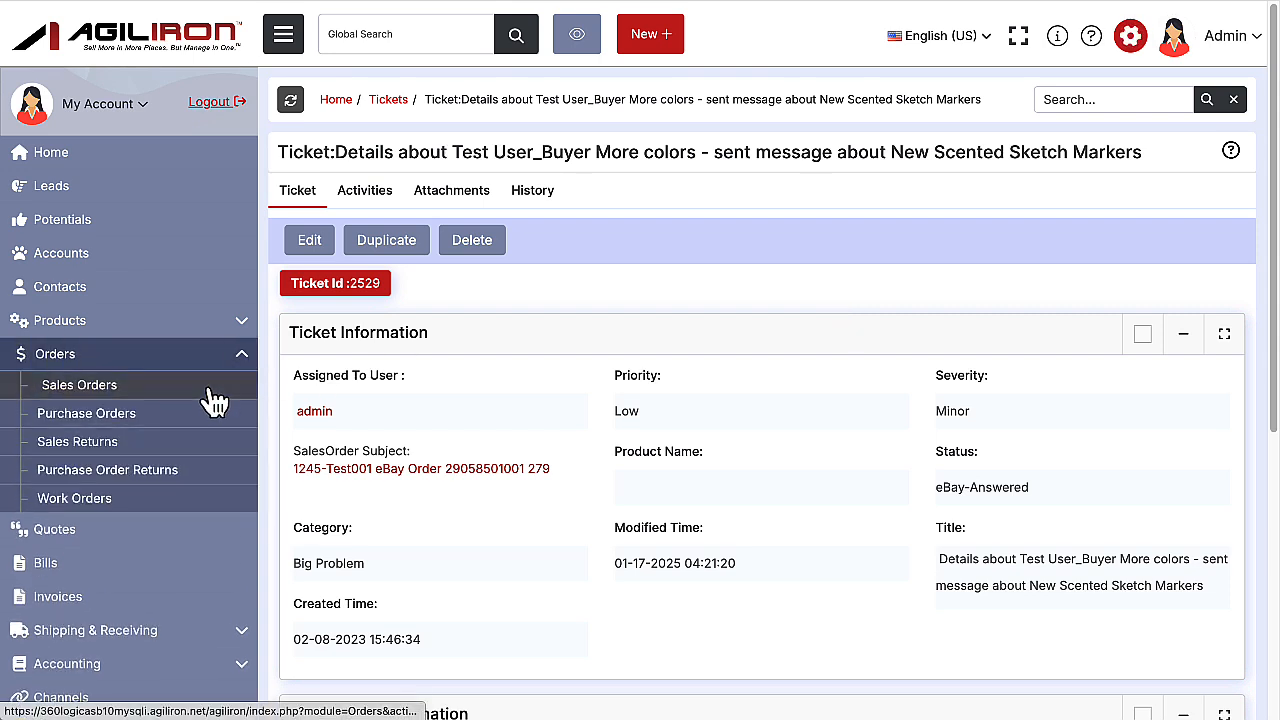
left_click(212, 396)
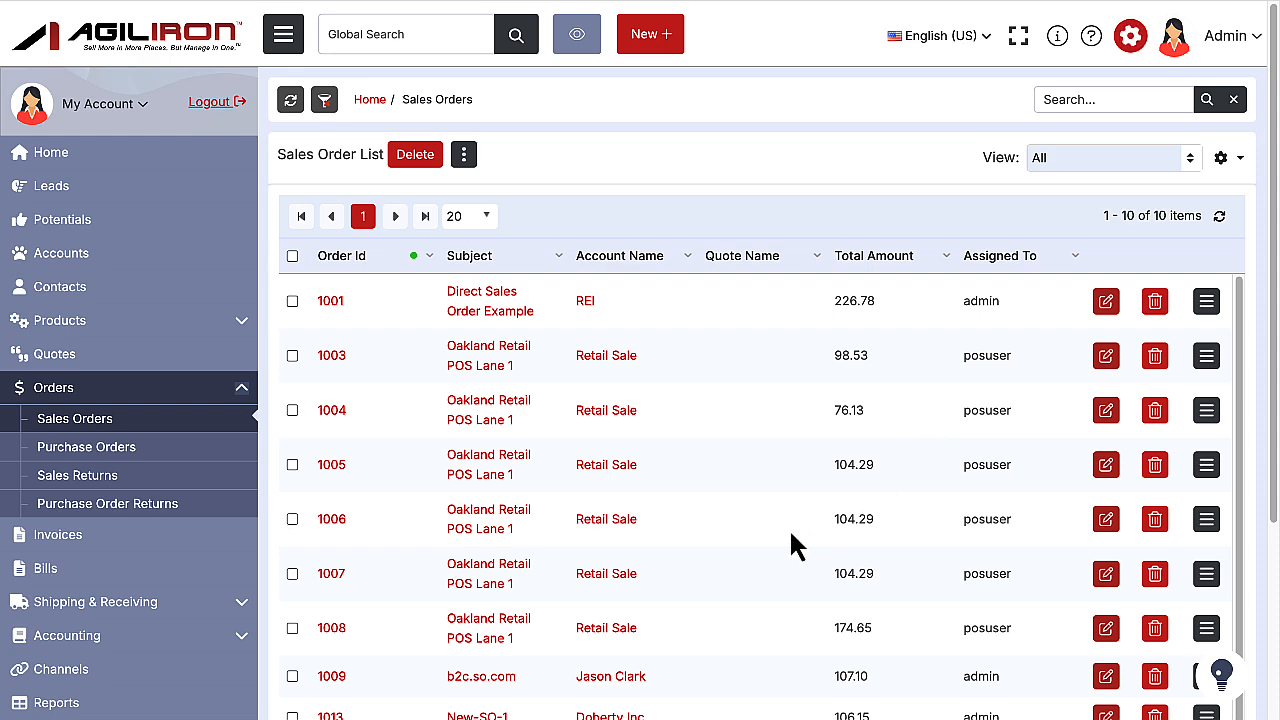
scroll(787, 548, "down", 2)
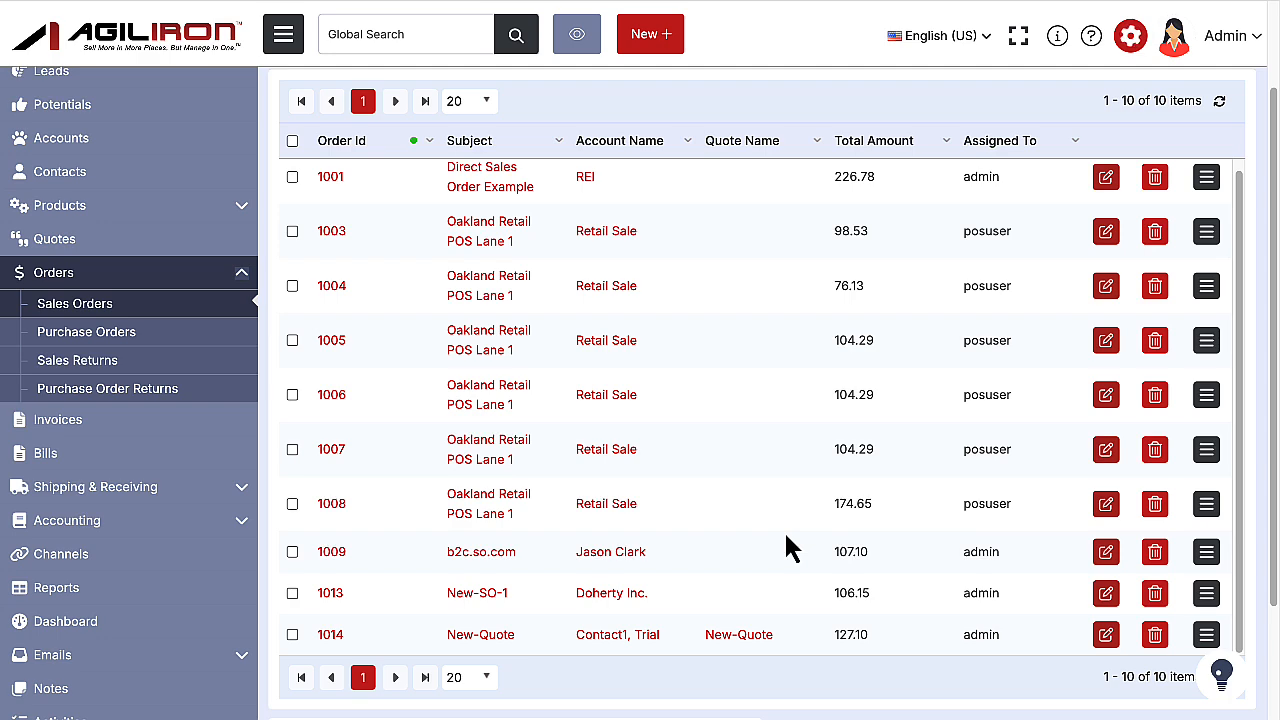
left_click(480, 594)
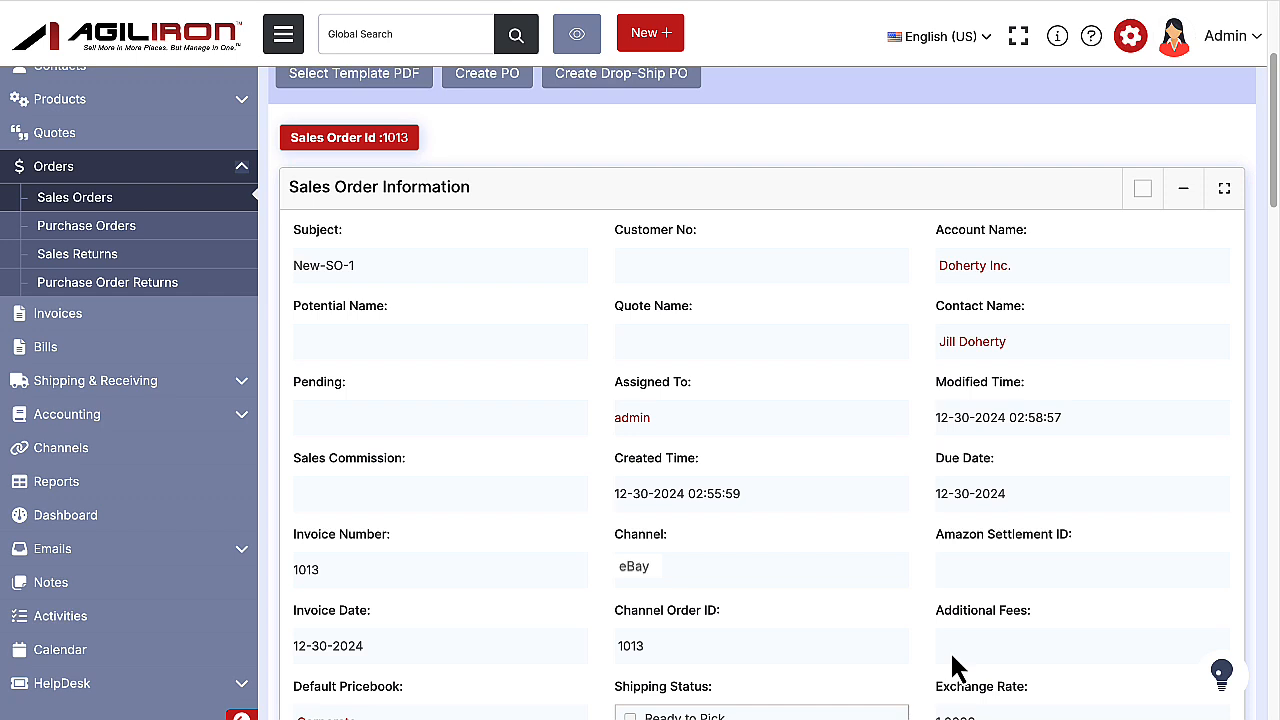
Select the New-SO-1 order in the shipping list and submit it for manual shipment processing.
left_click(155, 381)
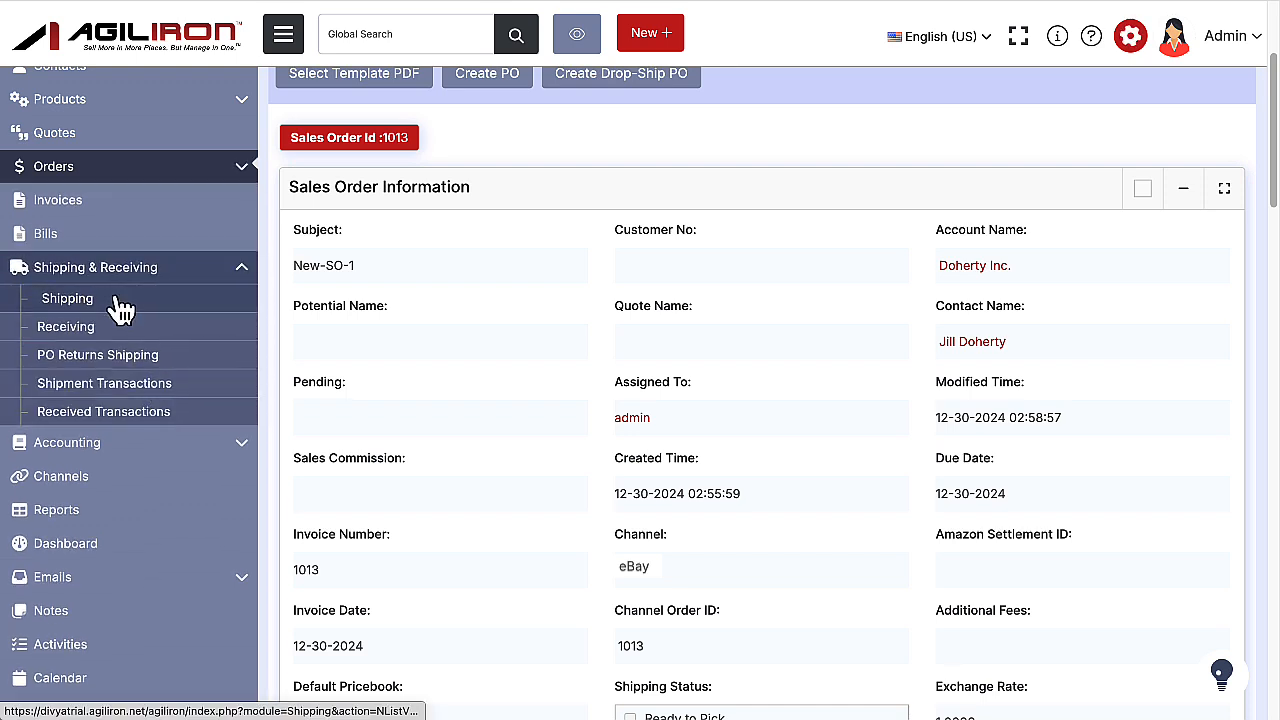
left_click(118, 304)
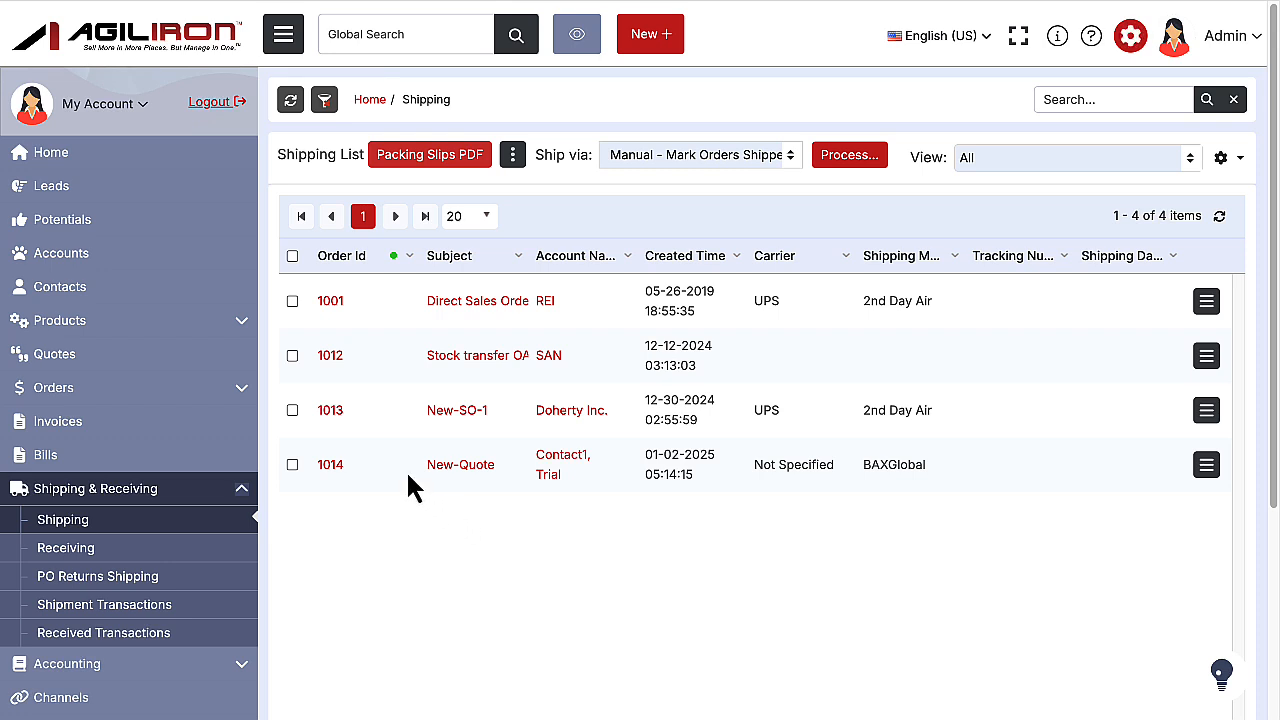
left_click(292, 410)
left_click(846, 157)
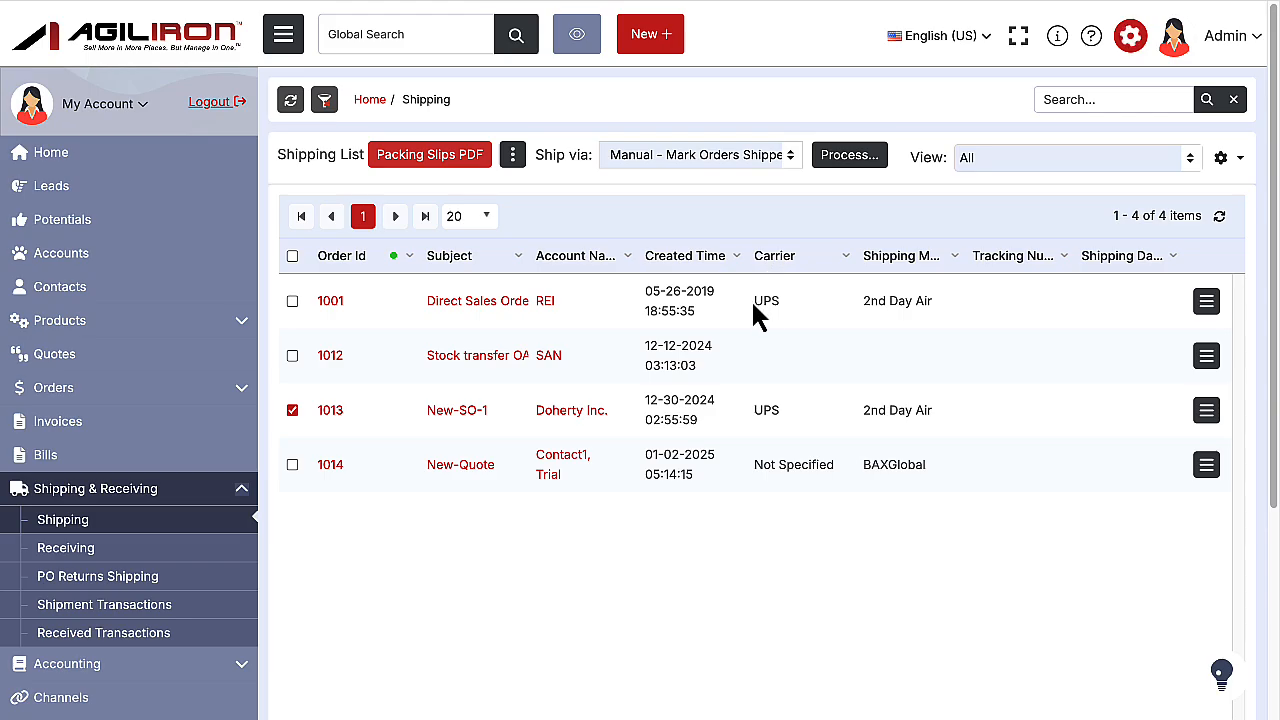